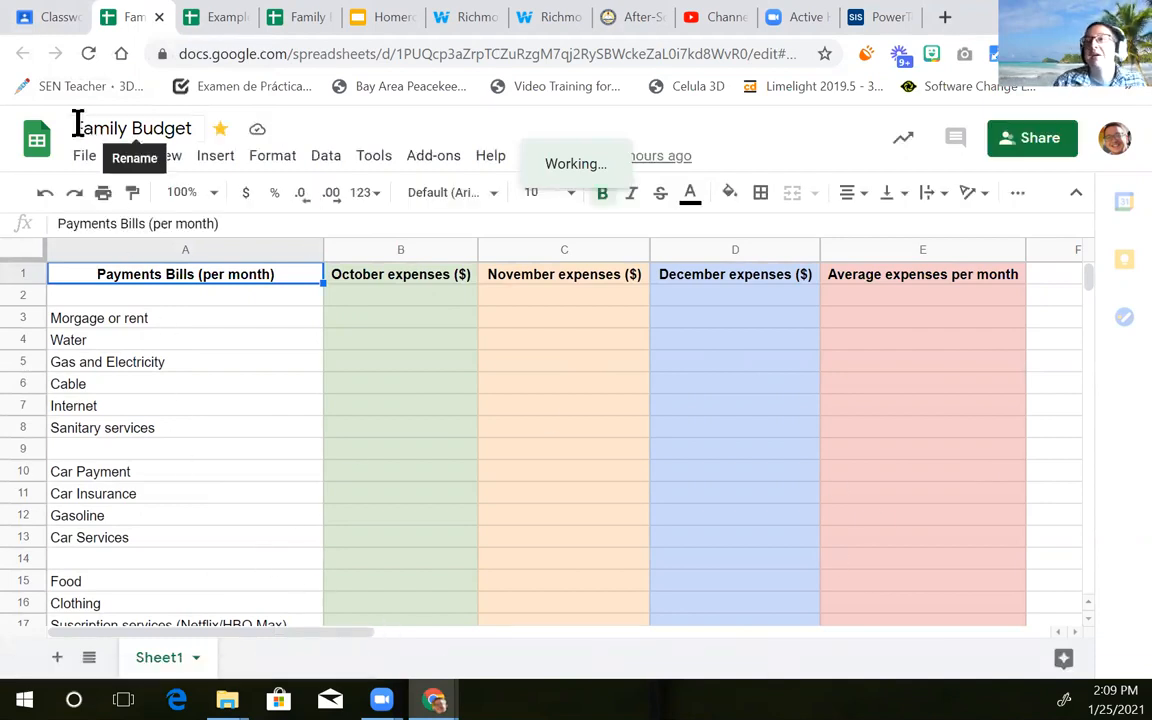
# Check the Family Budget assignment in Google Classroom, and examine the October expenses column of its spreadsheet
pyautogui.click(52, 15)
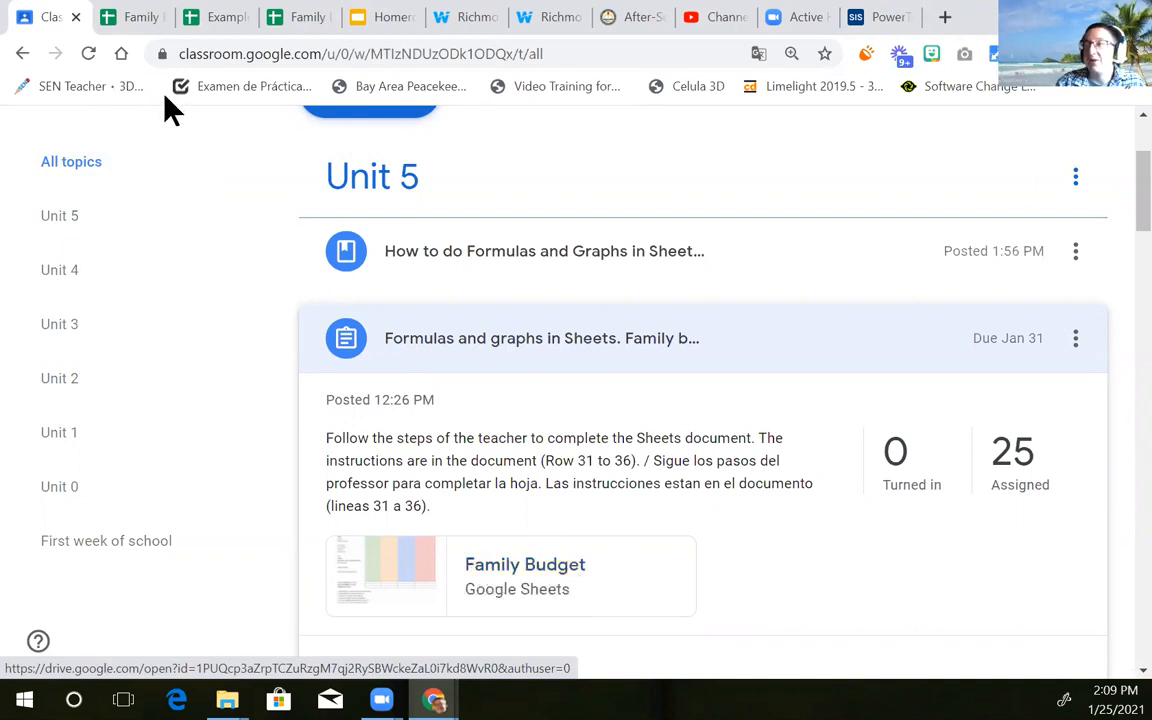
pyautogui.click(135, 28)
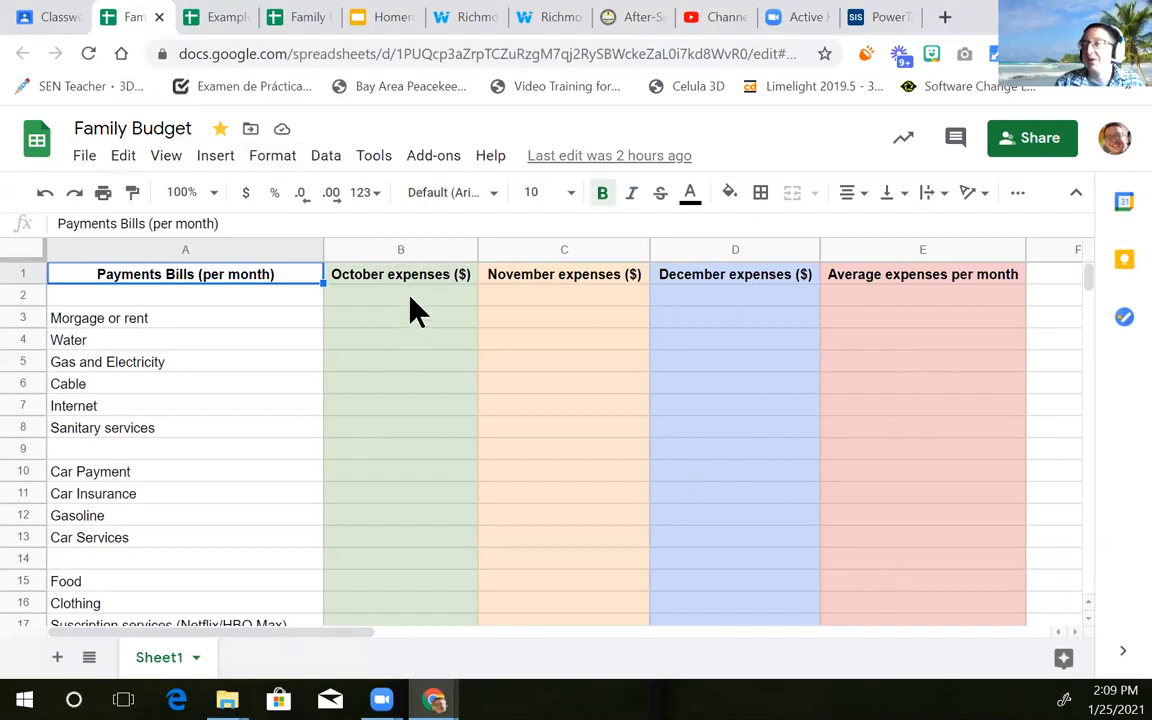
pyautogui.click(409, 296)
pyautogui.click(404, 342)
pyautogui.click(397, 382)
pyautogui.click(396, 408)
pyautogui.click(394, 450)
pyautogui.click(392, 537)
pyautogui.click(393, 603)
pyautogui.scroll(-1, 392, 470)
pyautogui.scroll(1, 392, 470)
pyautogui.click(389, 318)
# Select the October, November and December expense columns in turn to review the areas for monthly figures
pyautogui.moveTo(427, 298); pyautogui.dragTo(391, 634)
pyautogui.scroll(1, 530, 410)
pyautogui.moveTo(563, 296); pyautogui.dragTo(563, 598)
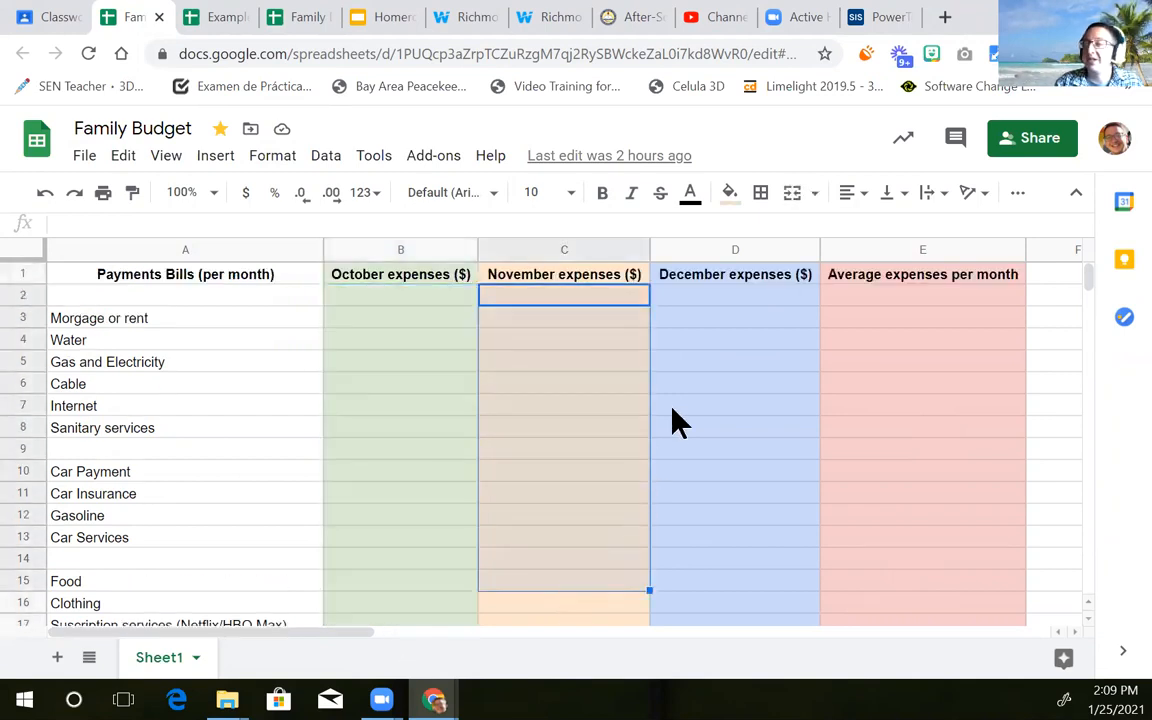
pyautogui.moveTo(734, 301); pyautogui.dragTo(721, 610)
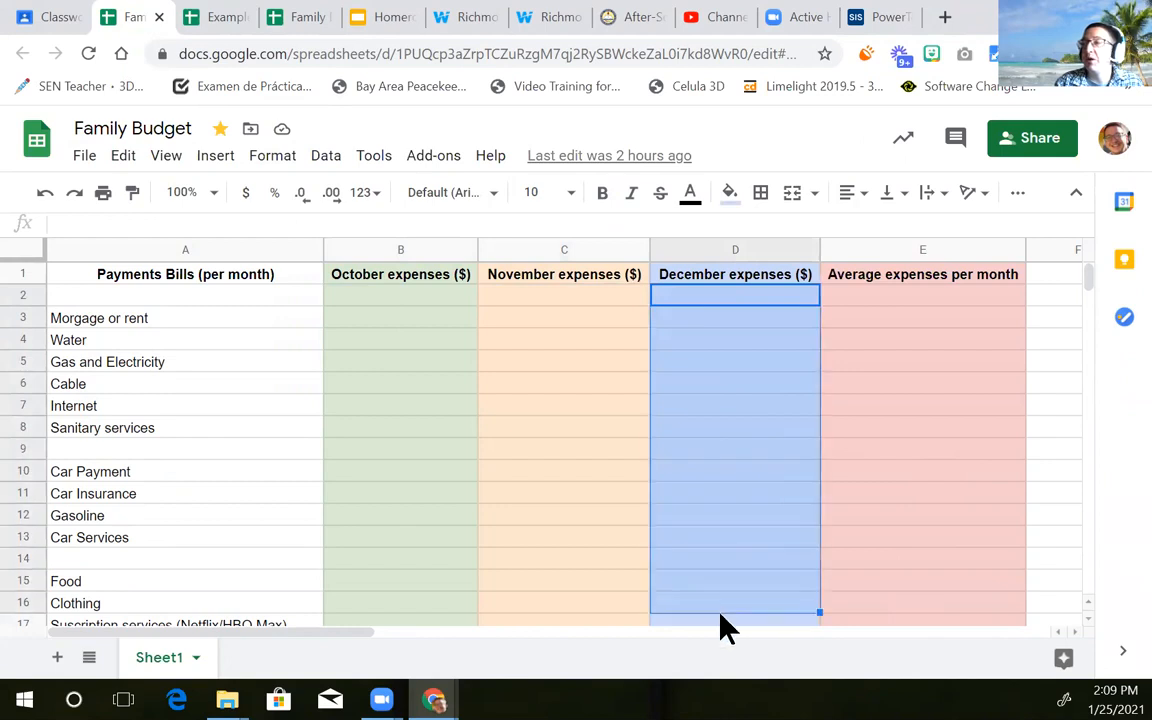
# Switch to the Example Family Budget spreadsheet and examine the mortgage or rent amounts for October, November and December
pyautogui.click(213, 18)
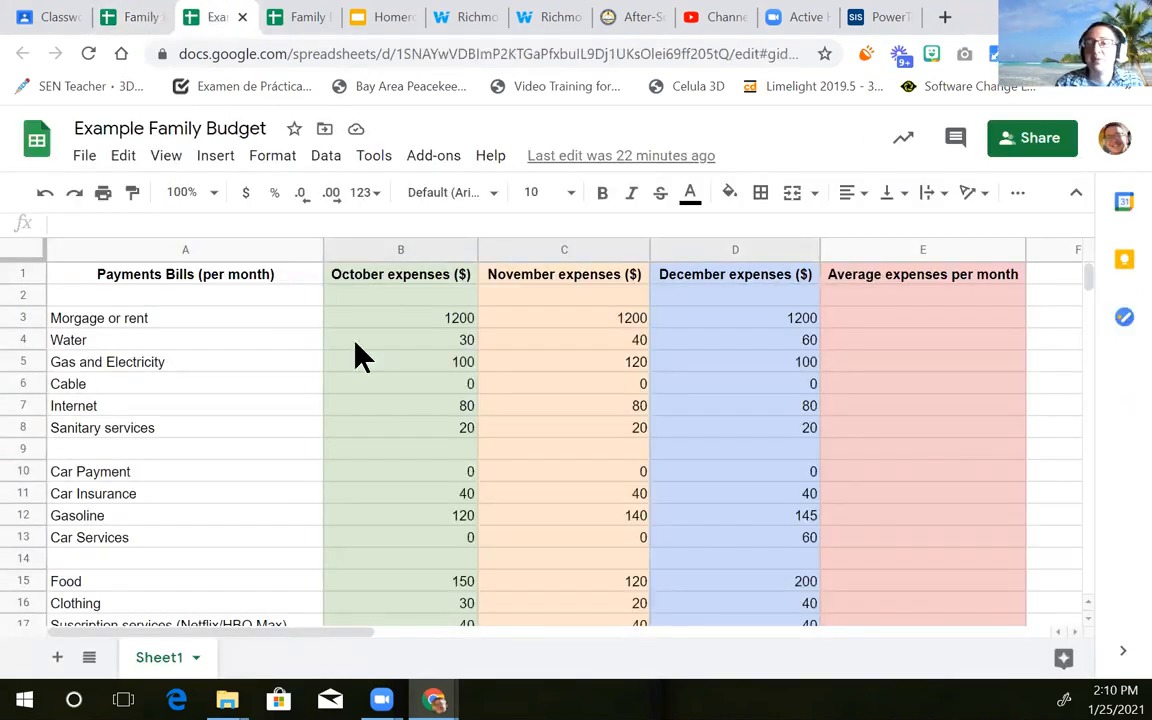
pyautogui.click(383, 320)
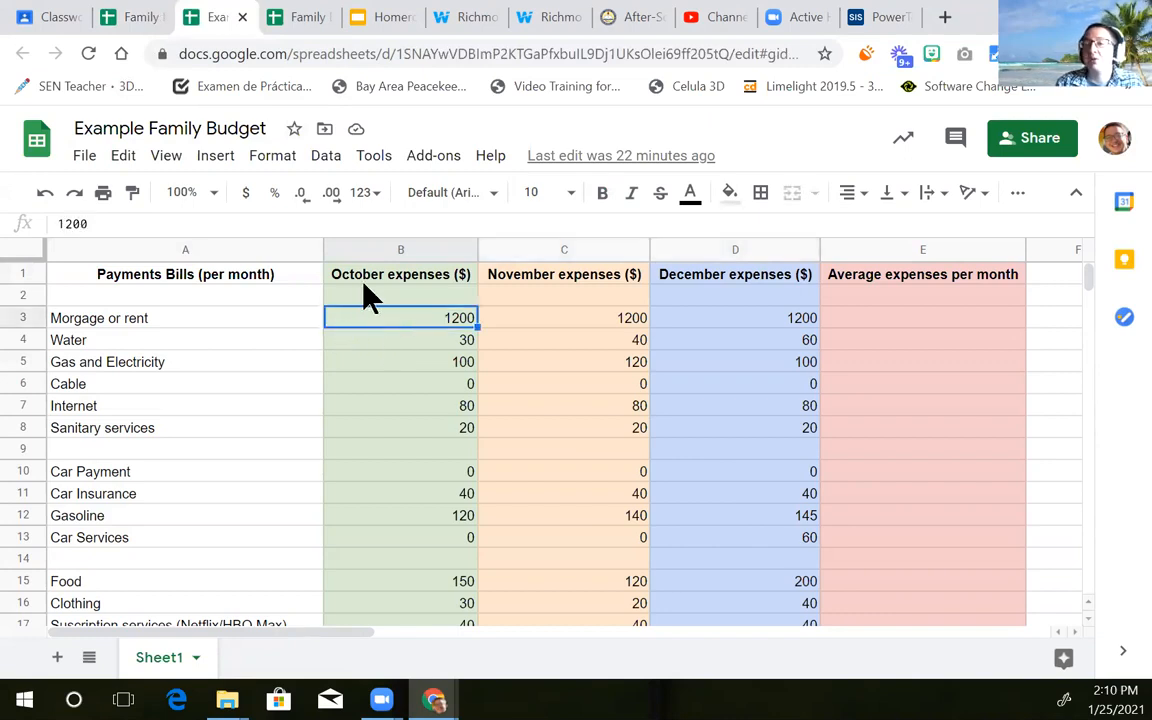
pyautogui.click(264, 330)
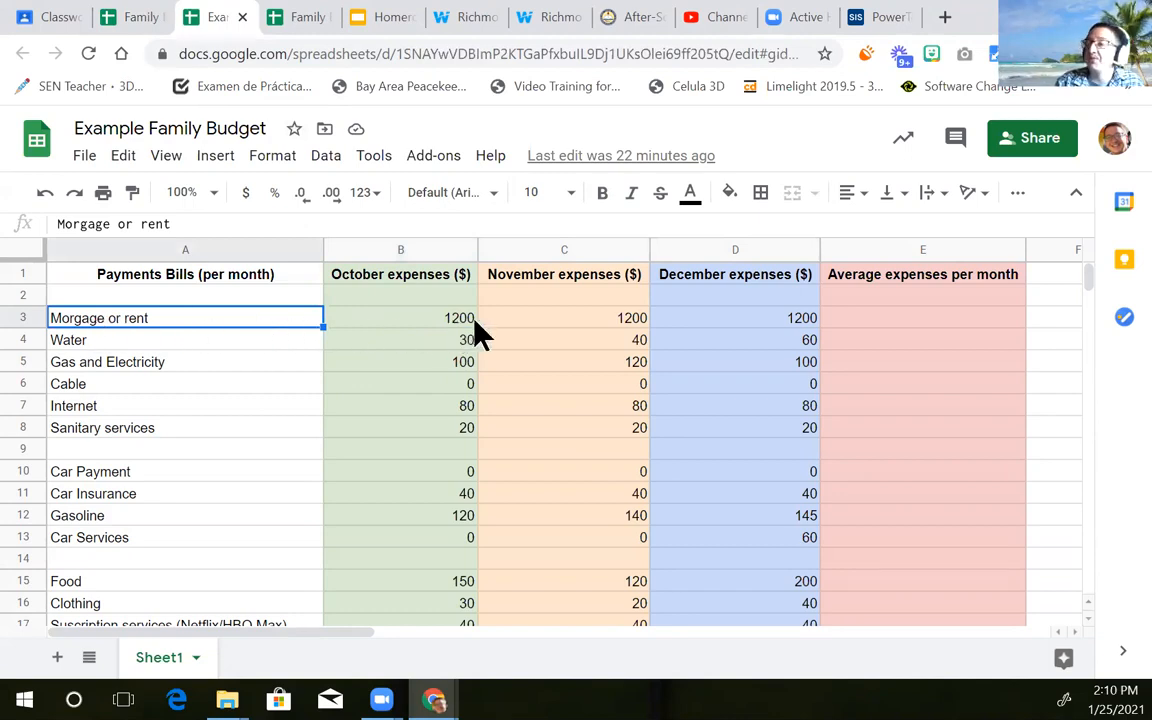
pyautogui.click(530, 325)
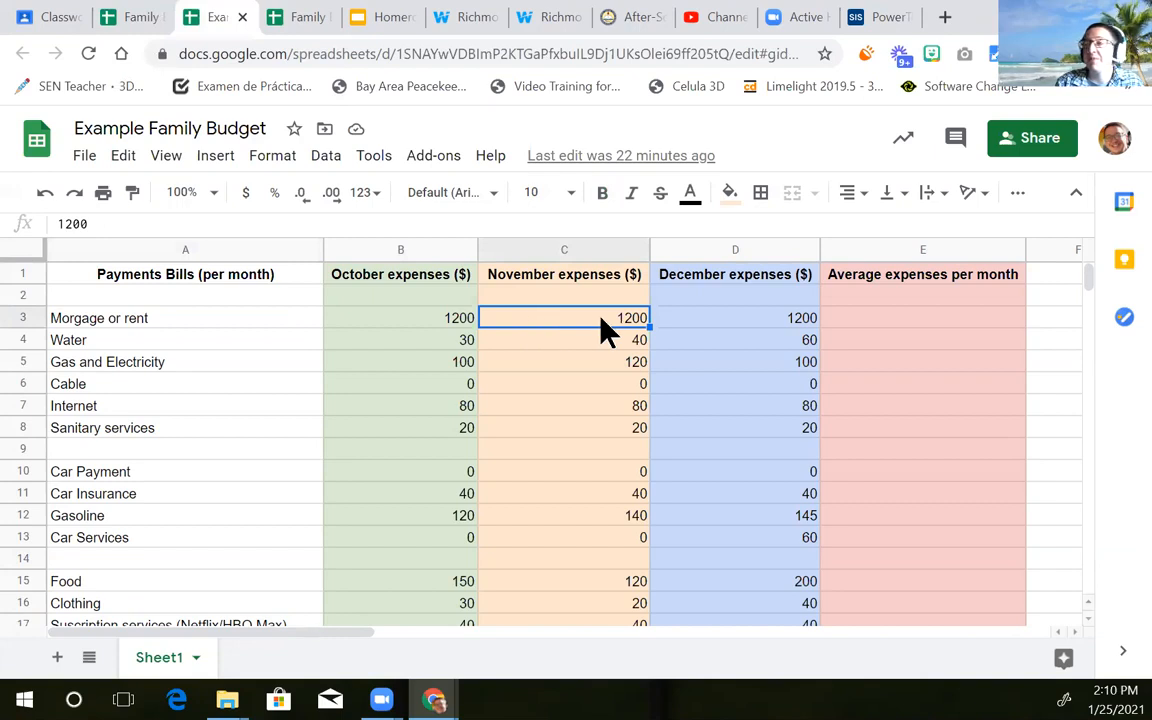
pyautogui.click(750, 320)
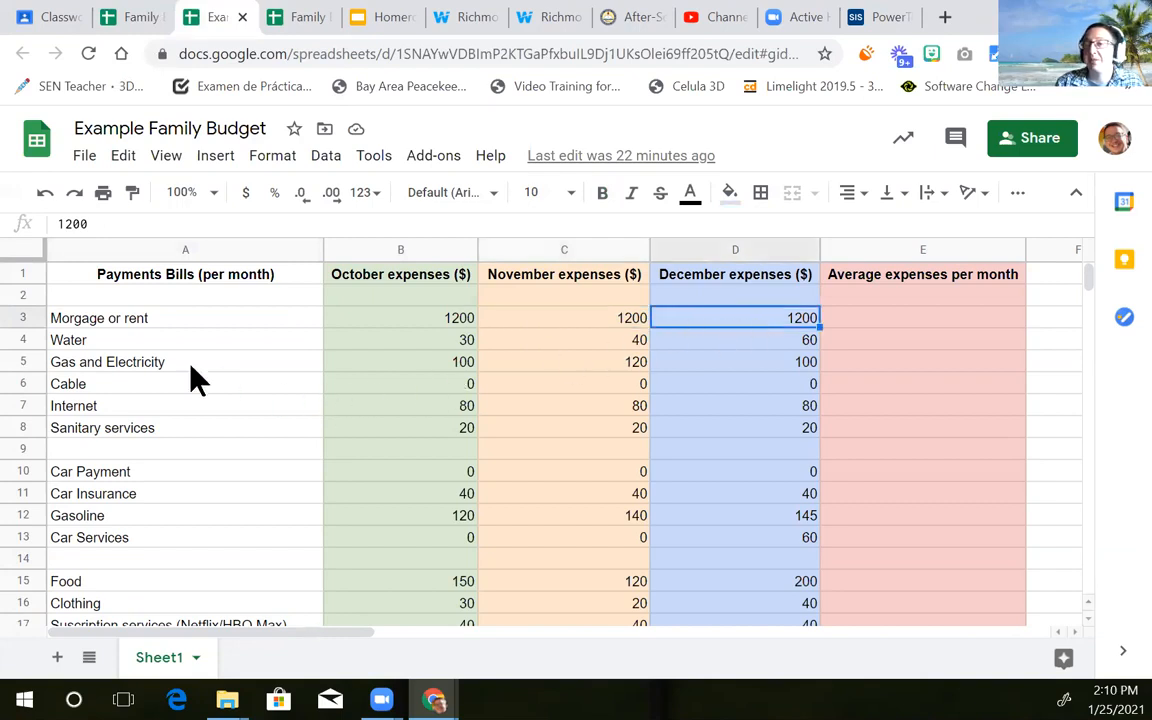
pyautogui.click(152, 322)
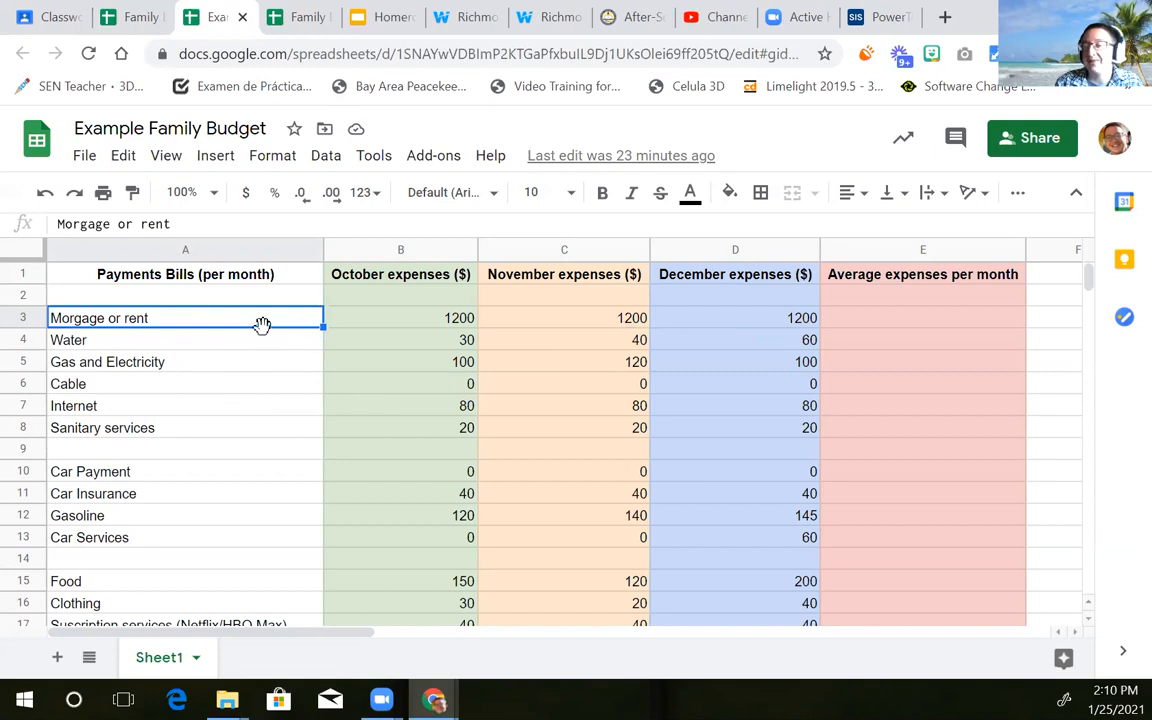
# Examine the Water bill amounts for October, November and December
pyautogui.click(228, 340)
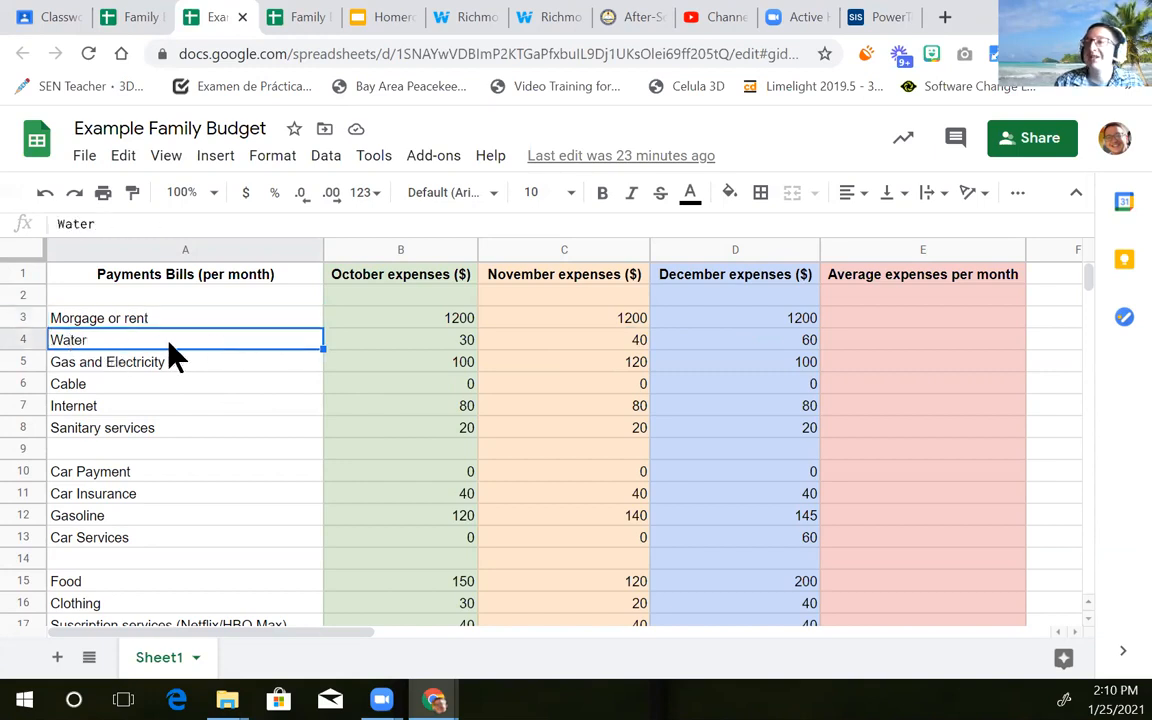
pyautogui.click(424, 345)
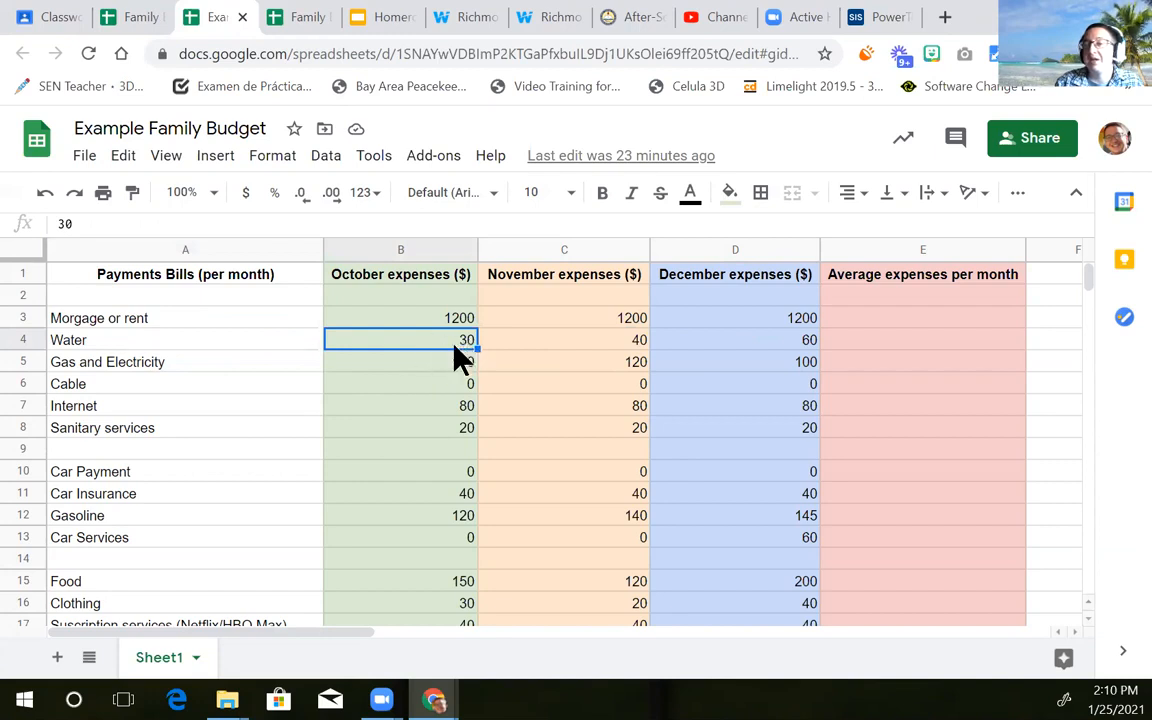
pyautogui.click(620, 338)
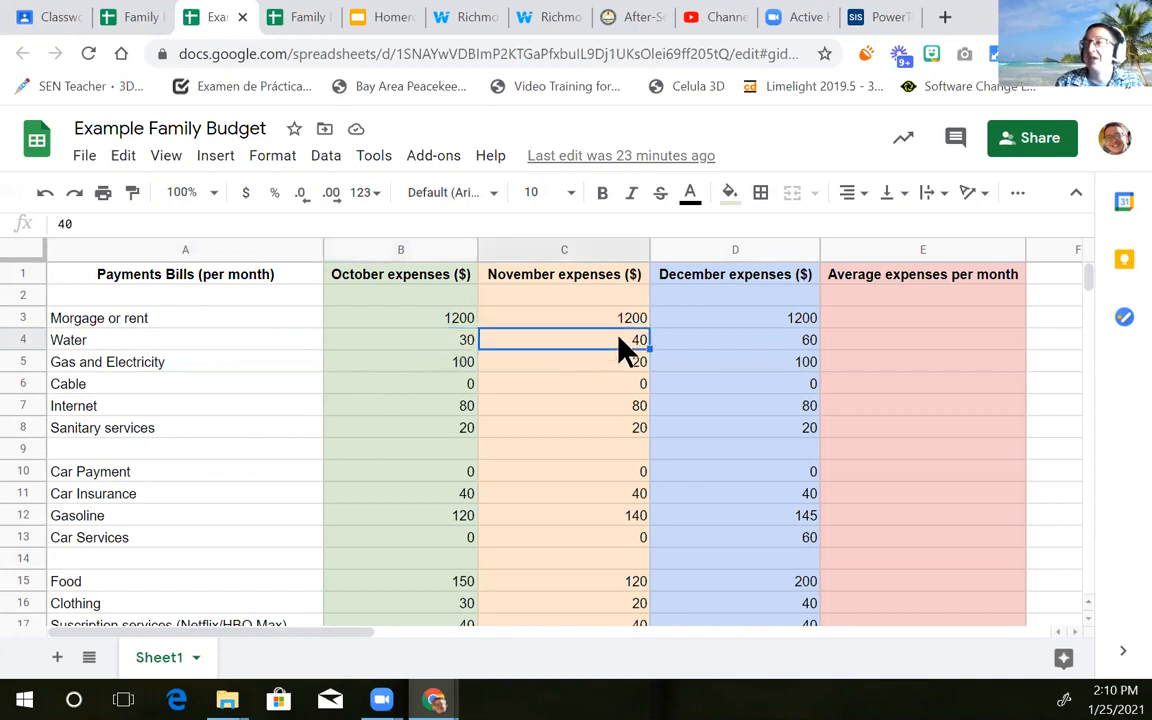
pyautogui.click(797, 344)
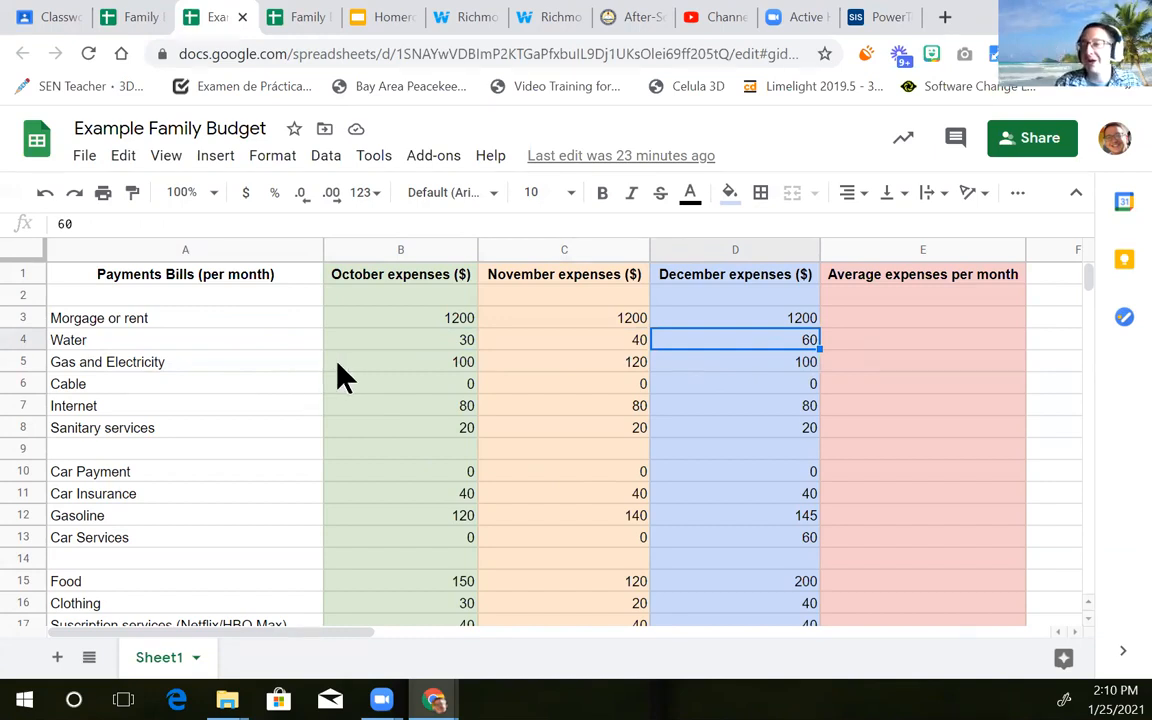
# Examine the October amounts for gas and electricity, cable, internet and sanitary services
pyautogui.click(408, 366)
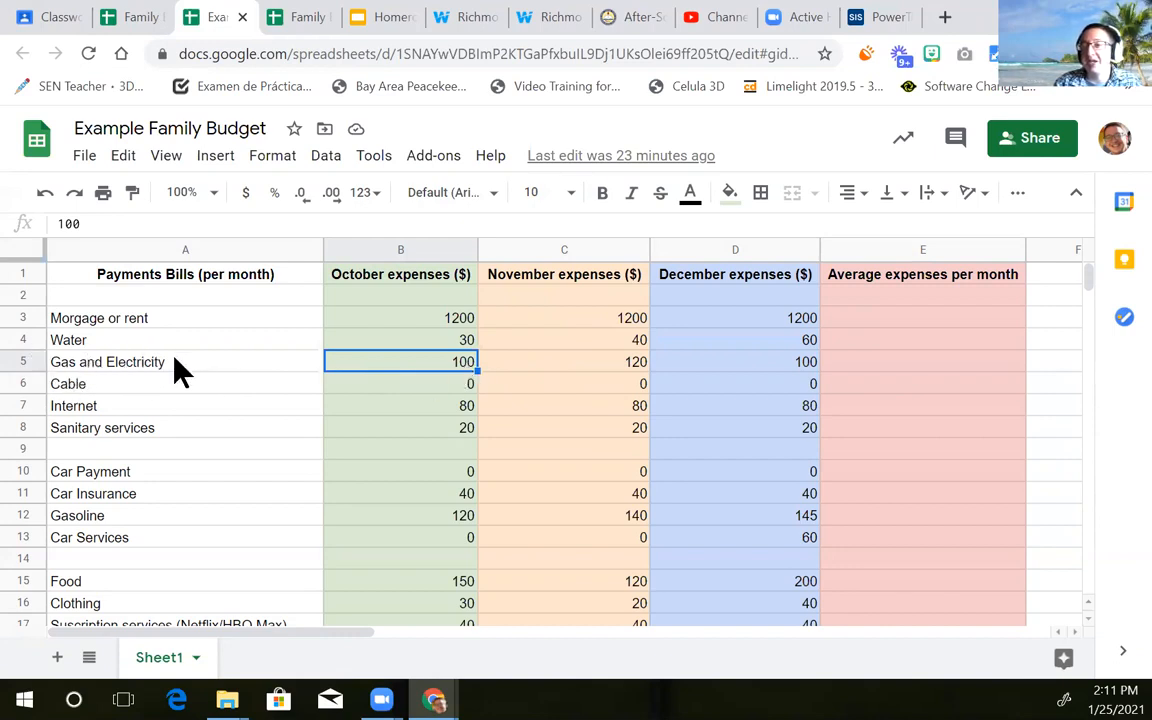
pyautogui.click(453, 390)
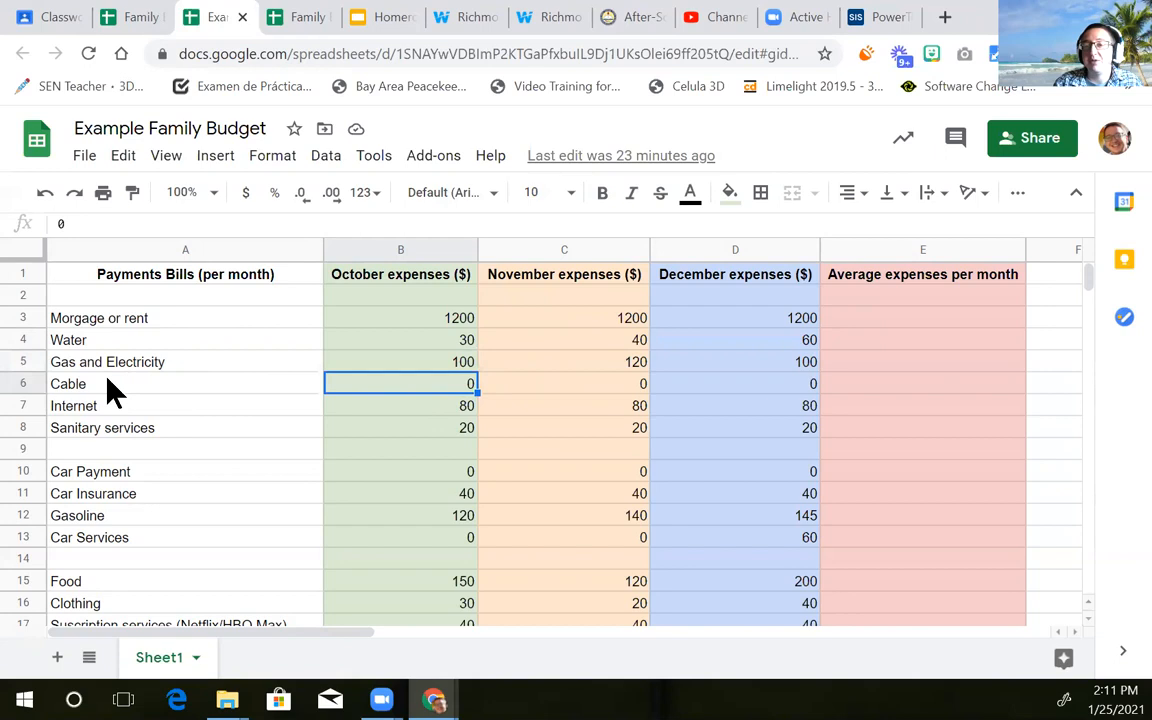
pyautogui.click(420, 409)
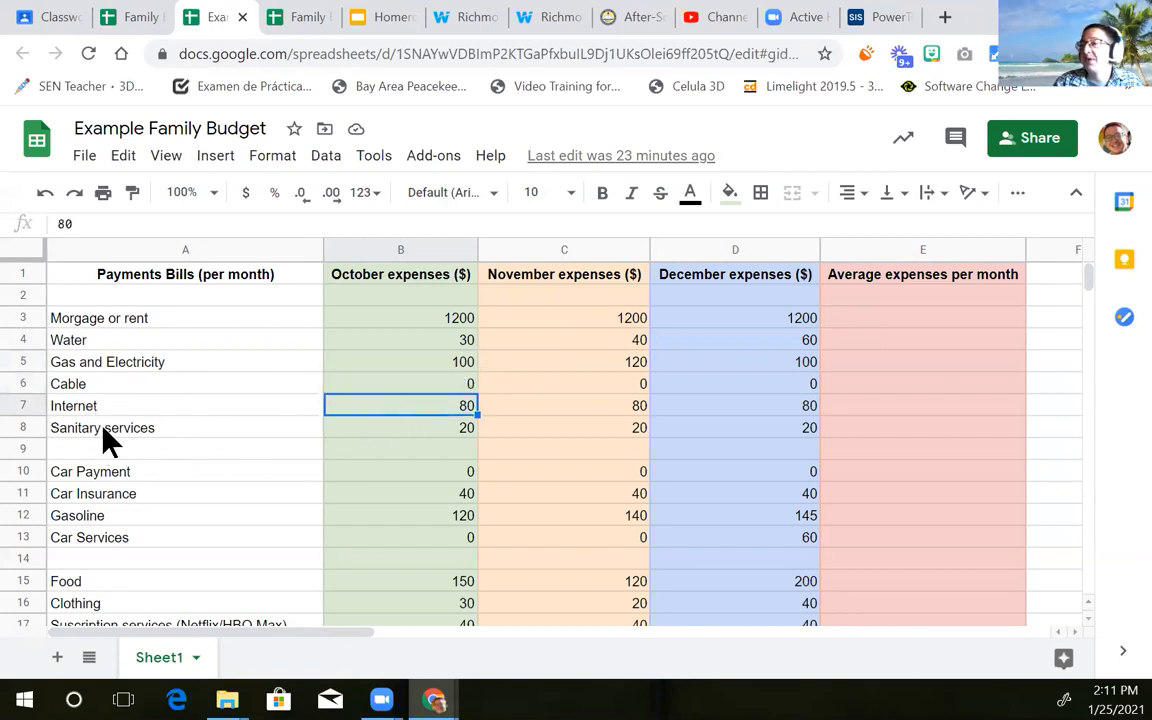
pyautogui.click(155, 437)
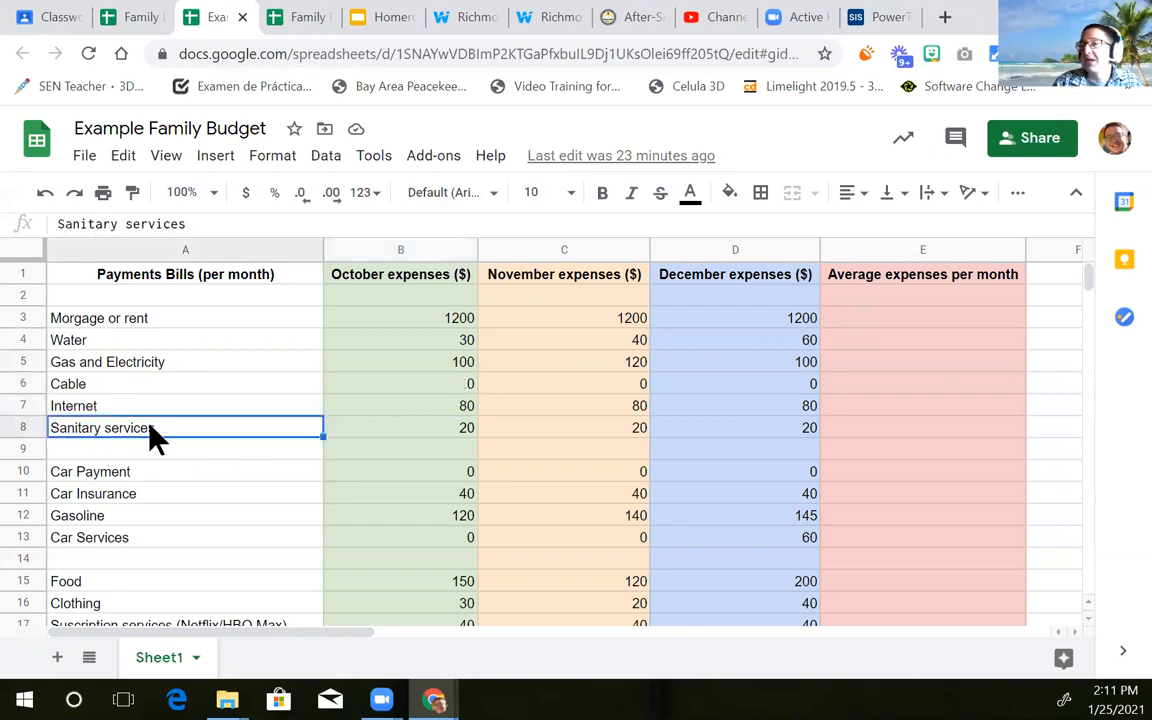
pyautogui.click(397, 428)
# Examine the October amounts for car payment, car insurance and gasoline
pyautogui.scroll(-1, 300, 445)
pyautogui.click(255, 414)
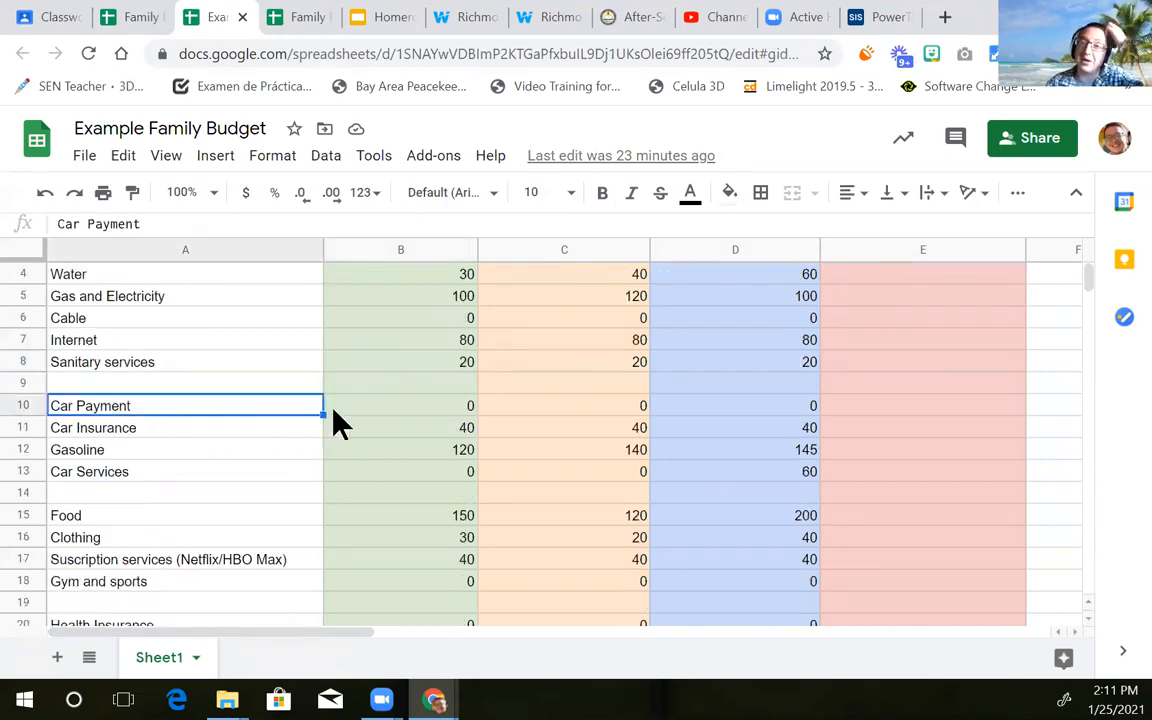
pyautogui.click(386, 410)
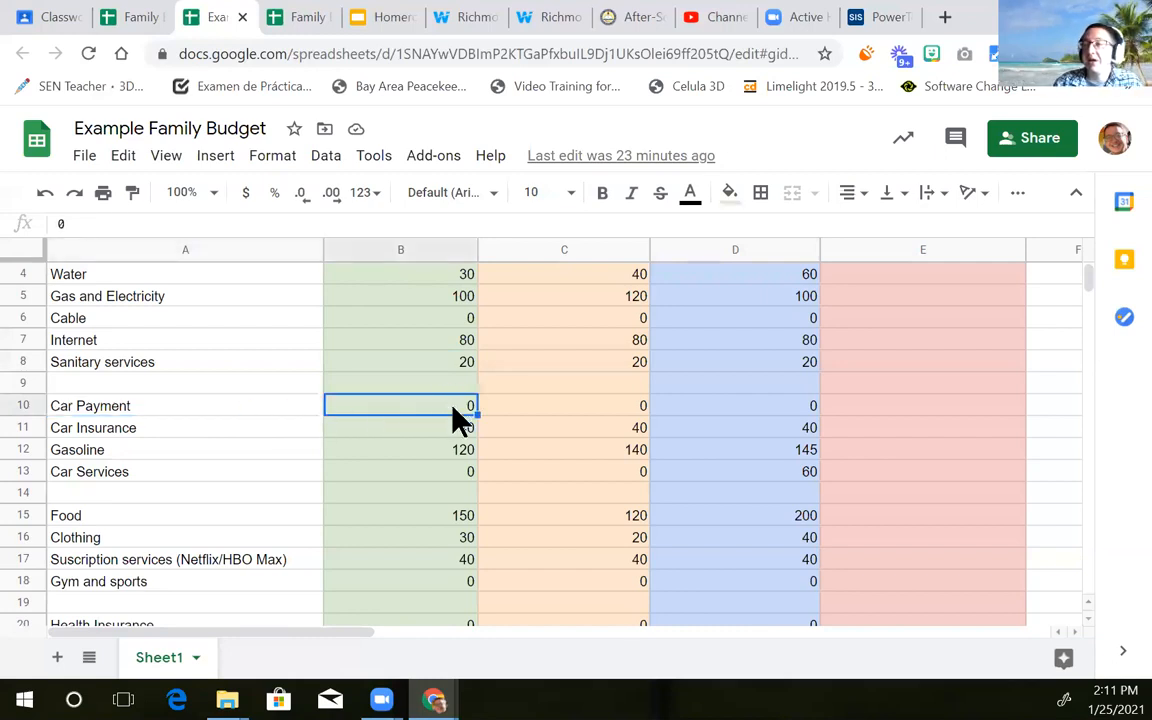
pyautogui.click(172, 430)
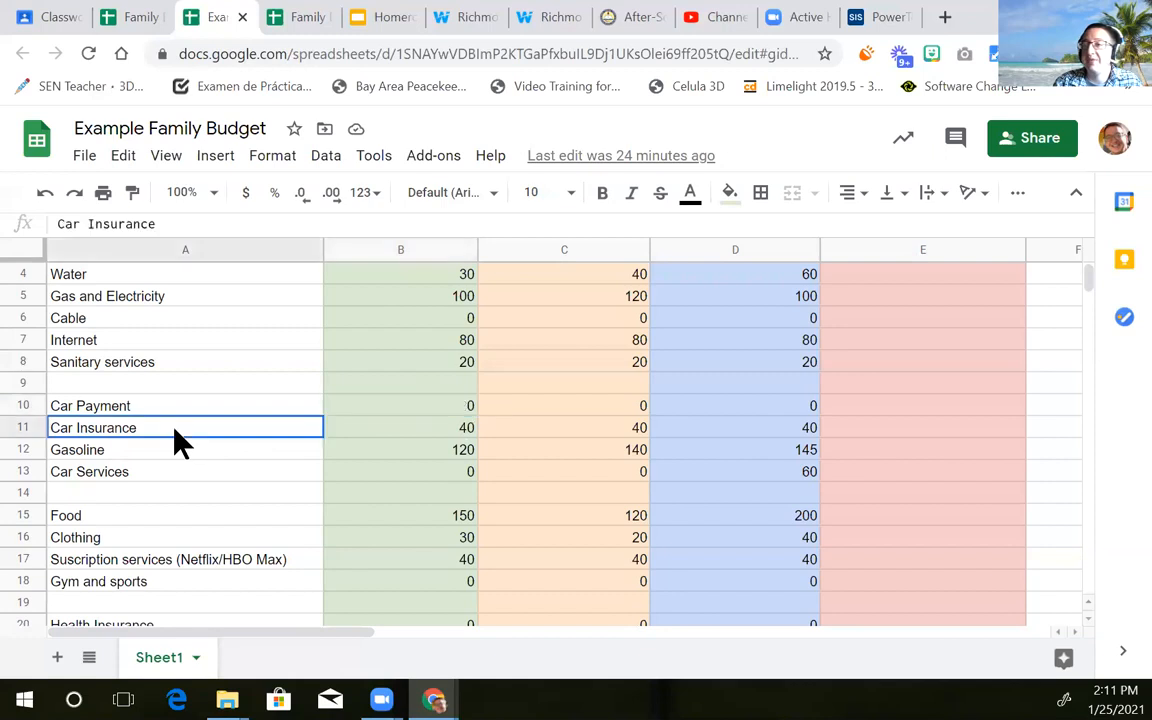
pyautogui.click(422, 430)
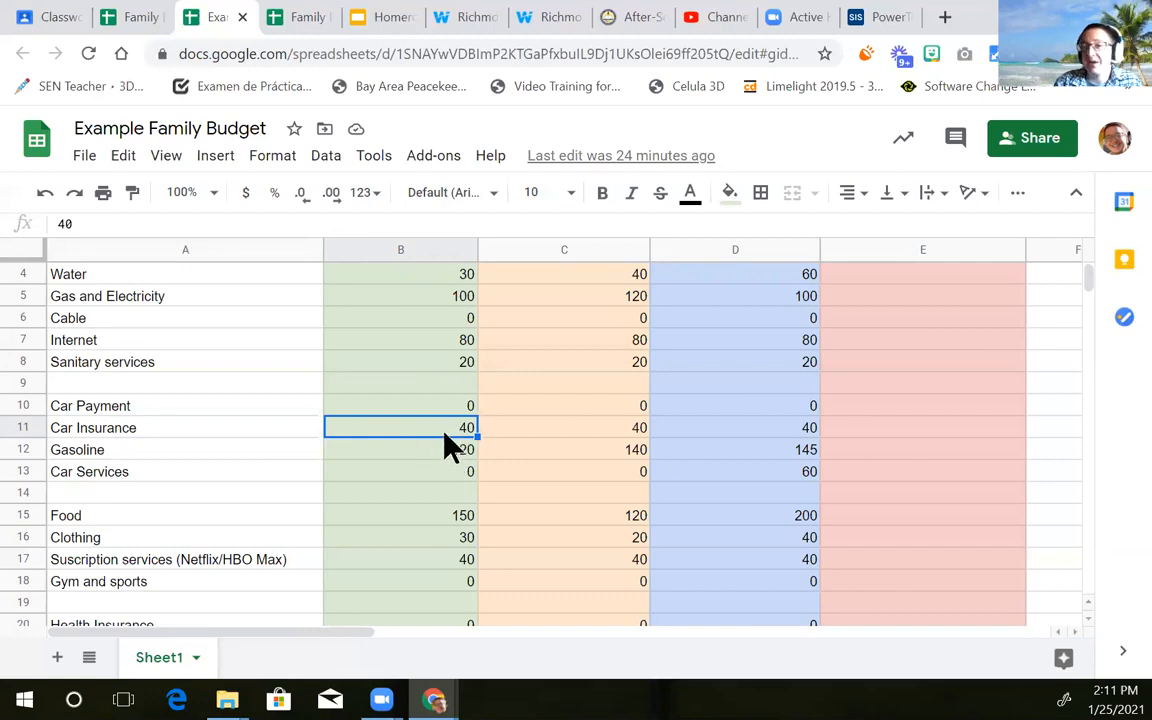
pyautogui.click(210, 450)
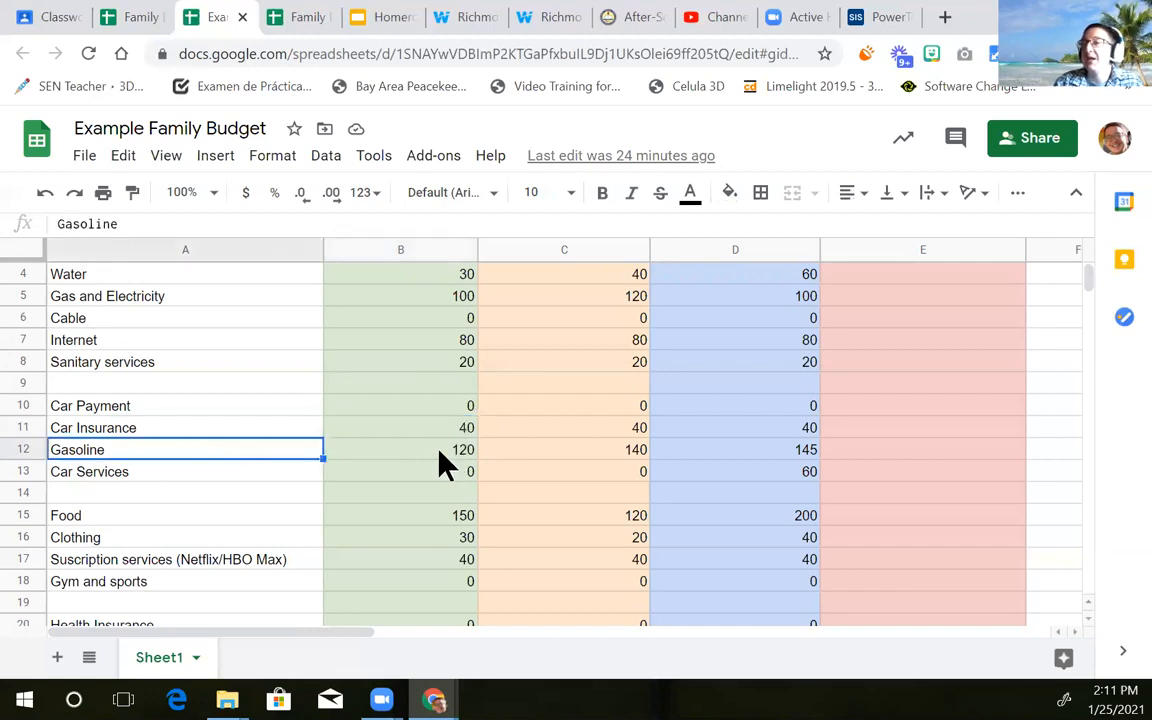
pyautogui.click(441, 455)
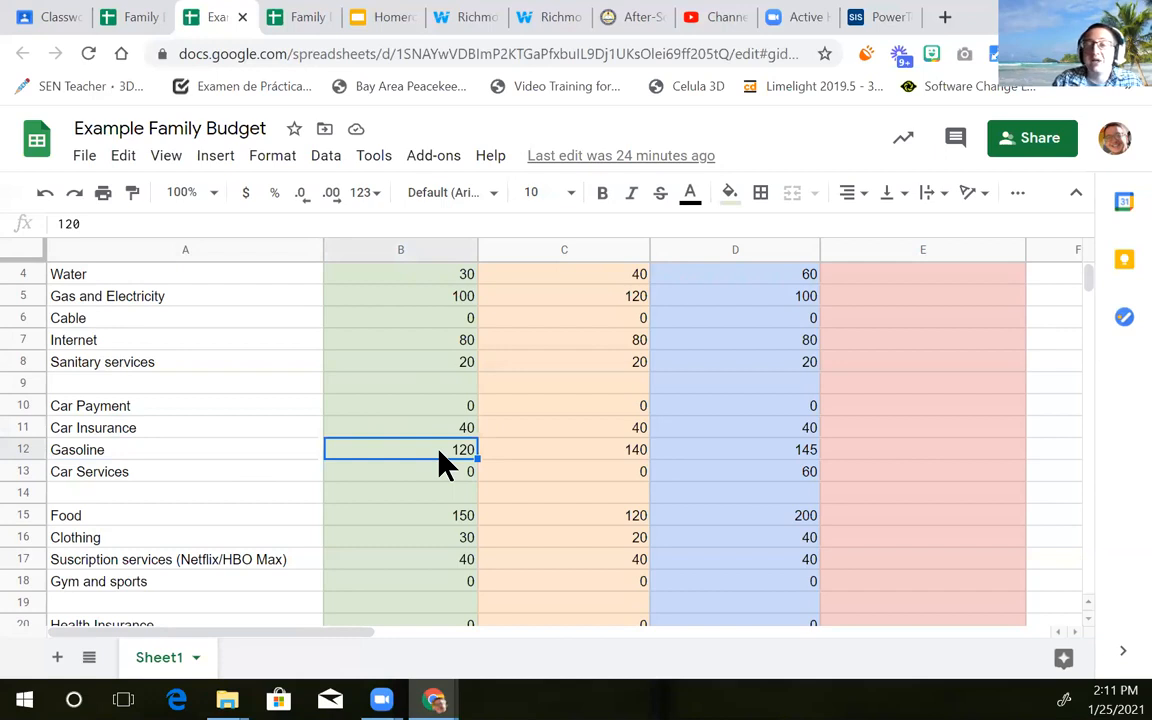
# Examine the Car Services amounts for October, November and December
pyautogui.click(225, 478)
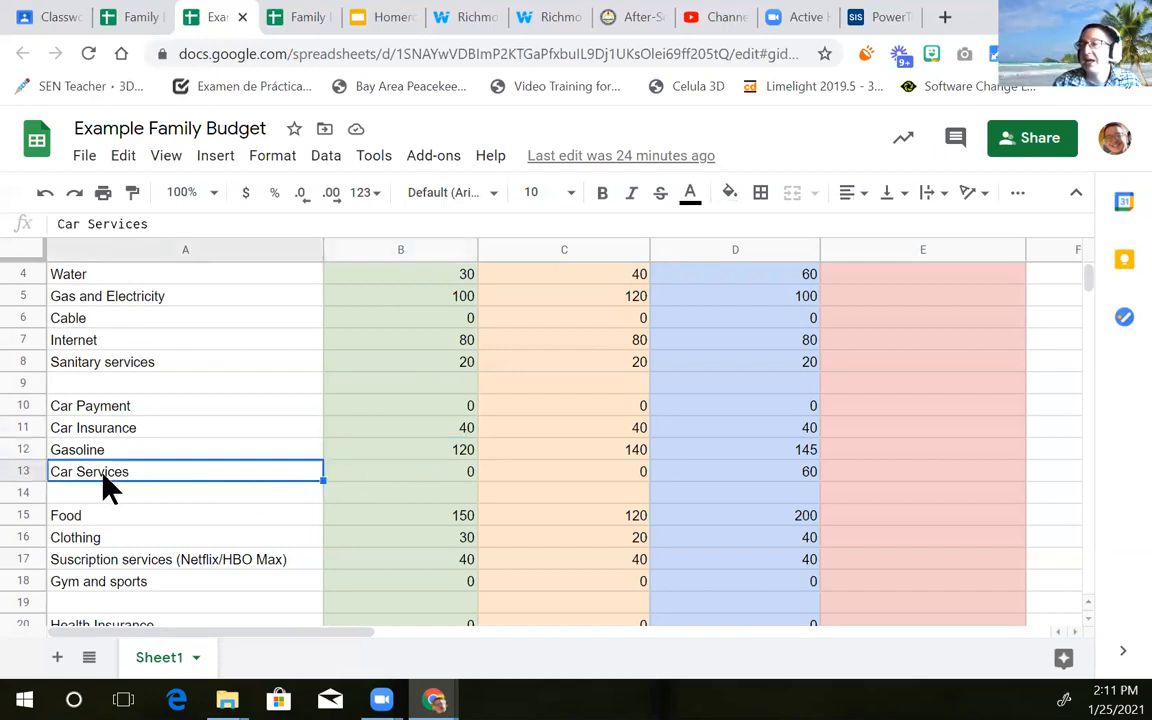
pyautogui.click(452, 478)
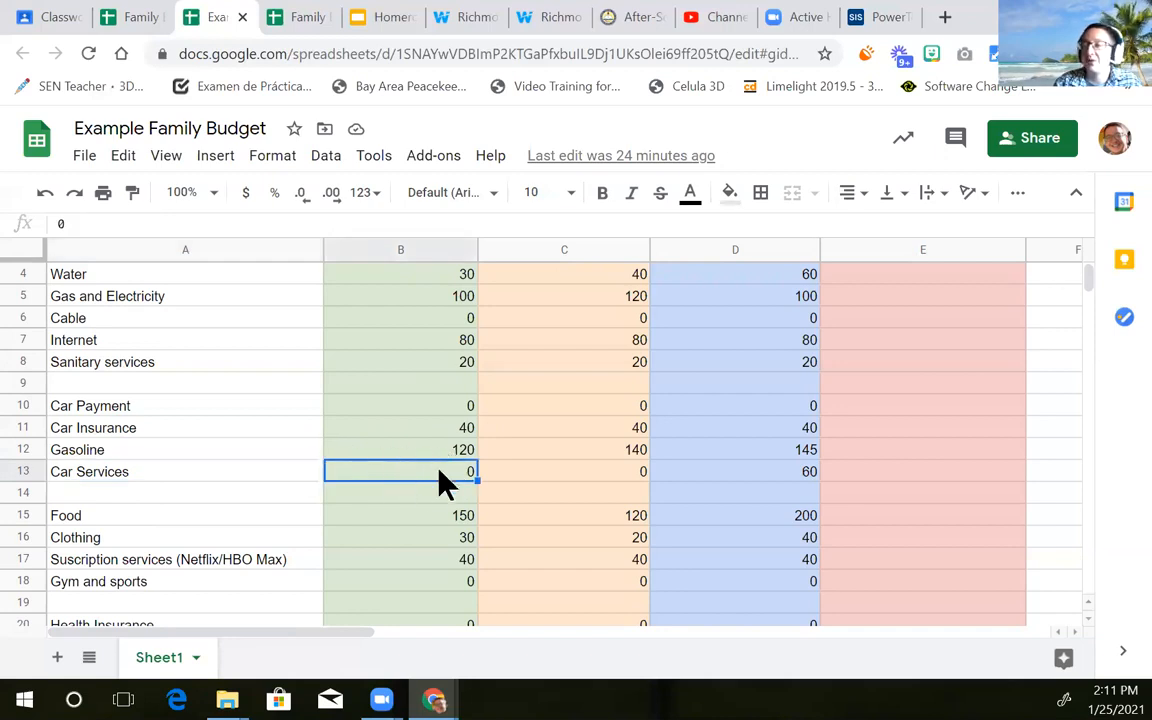
pyautogui.click(205, 522)
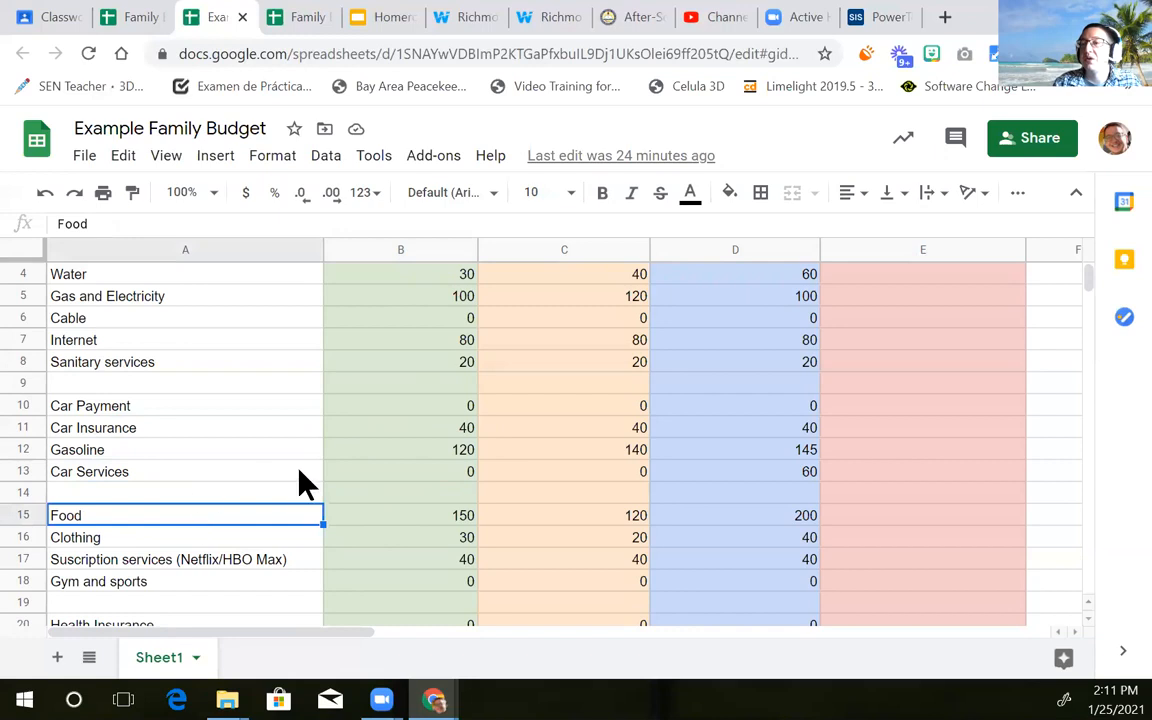
pyautogui.click(378, 476)
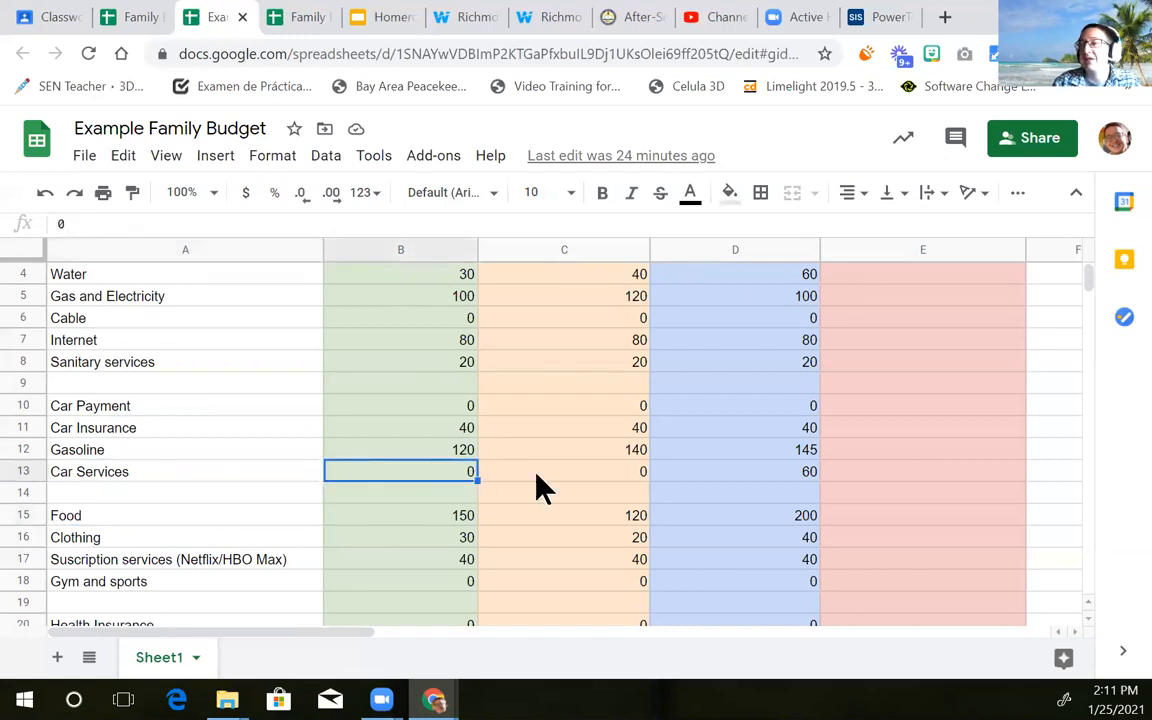
pyautogui.click(560, 472)
pyautogui.click(758, 480)
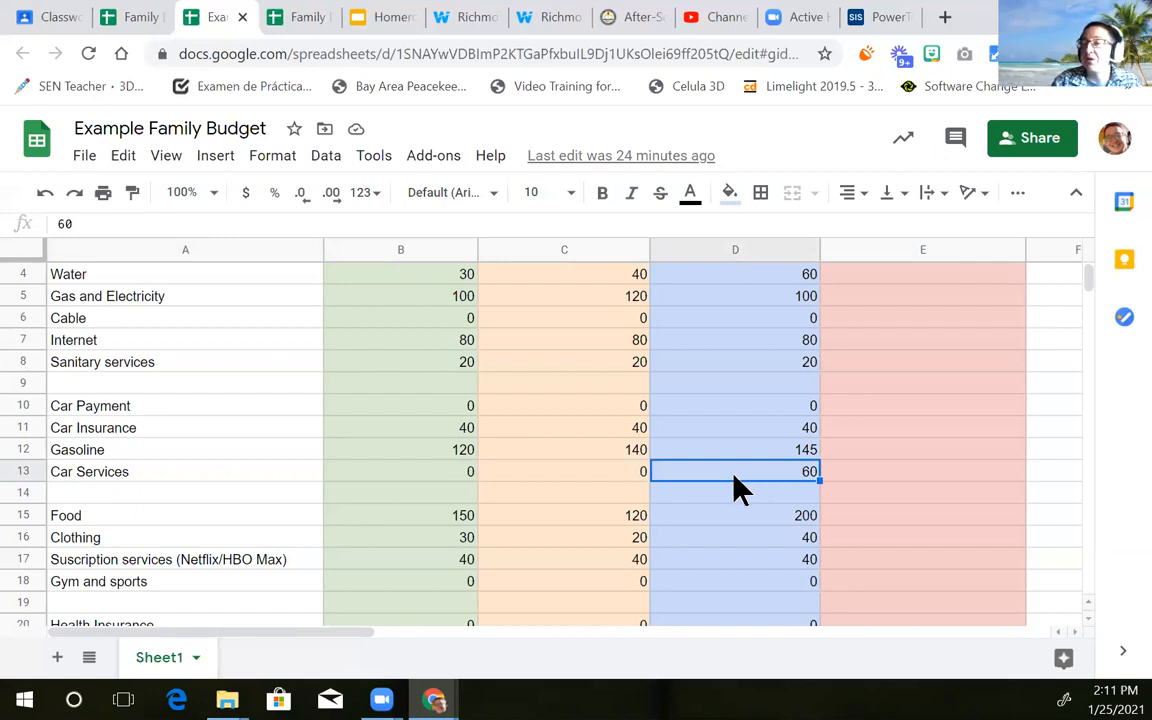
# Compare the Food expenses across October, November and December
pyautogui.click(288, 520)
pyautogui.click(458, 522)
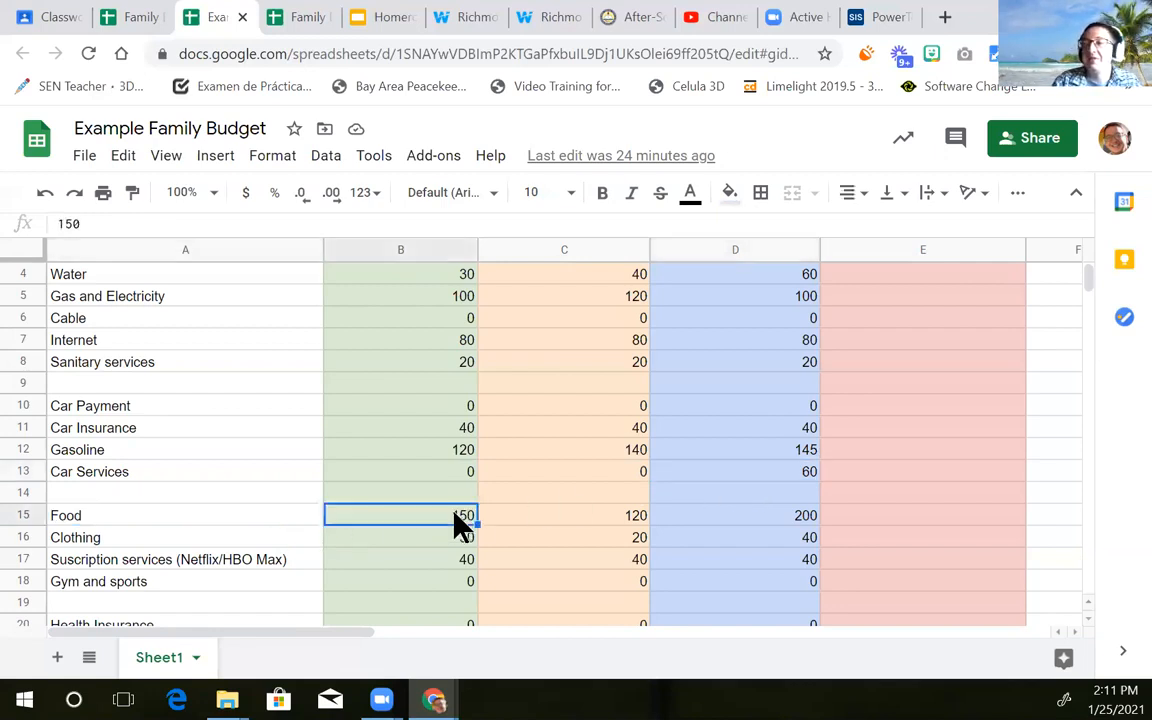
pyautogui.click(570, 504)
pyautogui.click(751, 514)
pyautogui.click(576, 514)
pyautogui.click(420, 515)
pyautogui.click(574, 516)
pyautogui.click(433, 516)
pyautogui.click(600, 518)
pyautogui.click(735, 524)
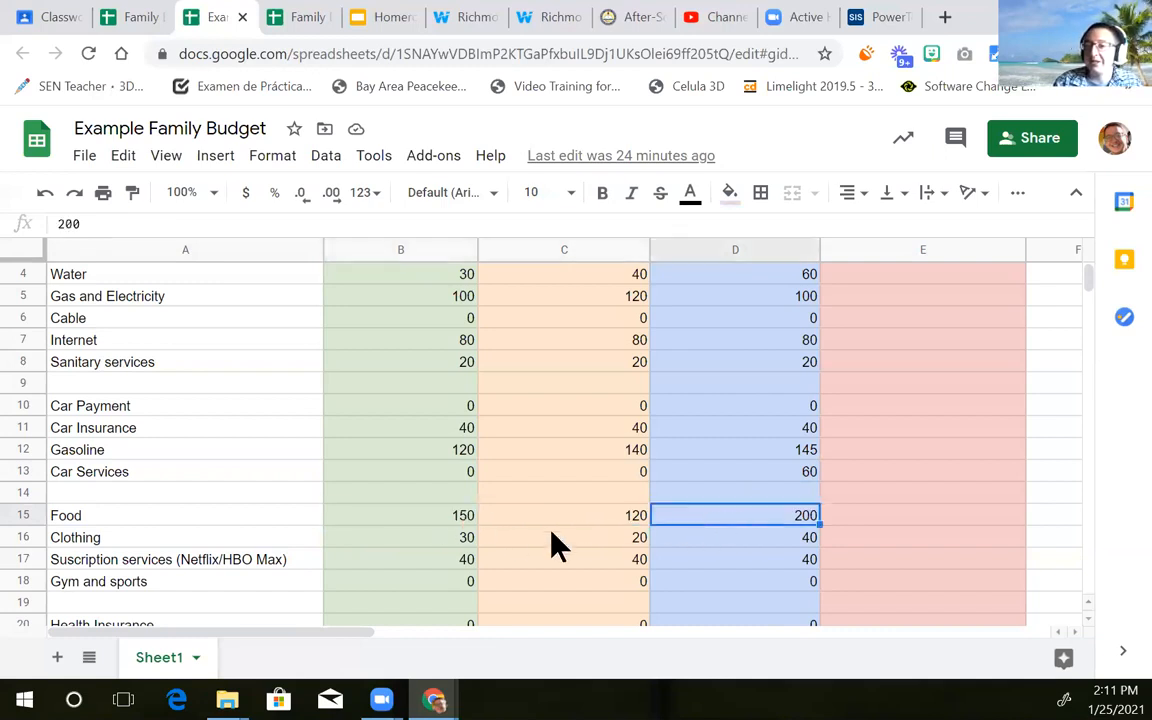
pyautogui.click(188, 522)
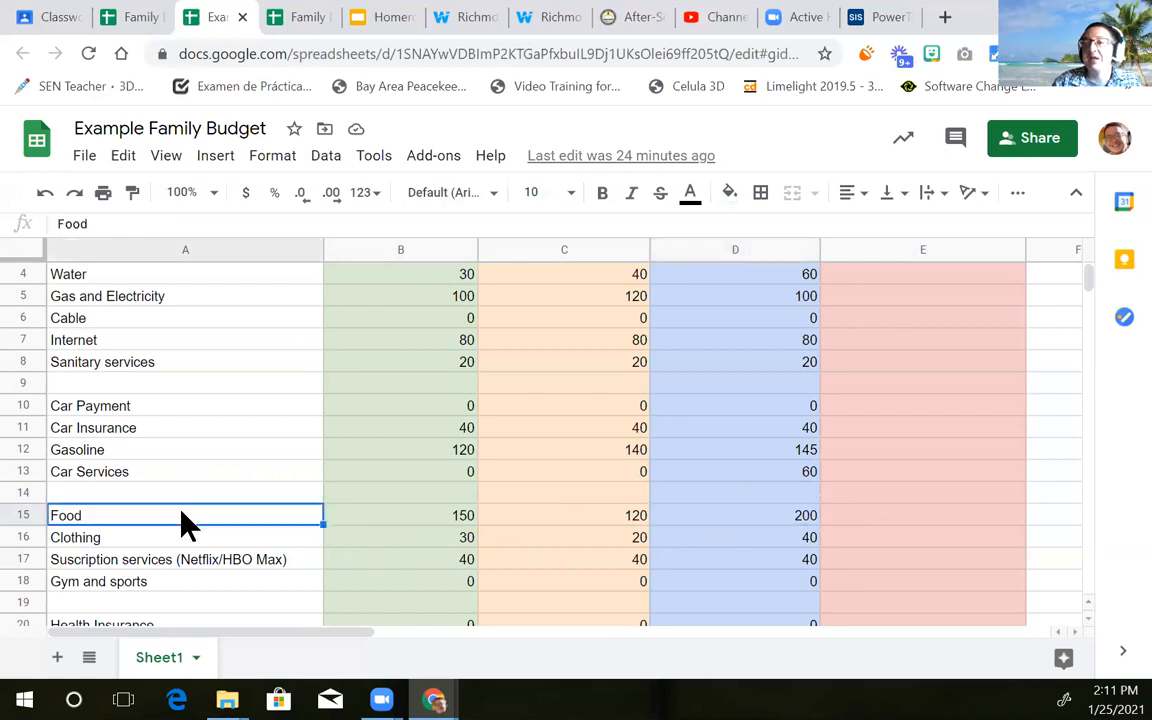
# Compare the Clothing expenses across October, November and December
pyautogui.click(167, 542)
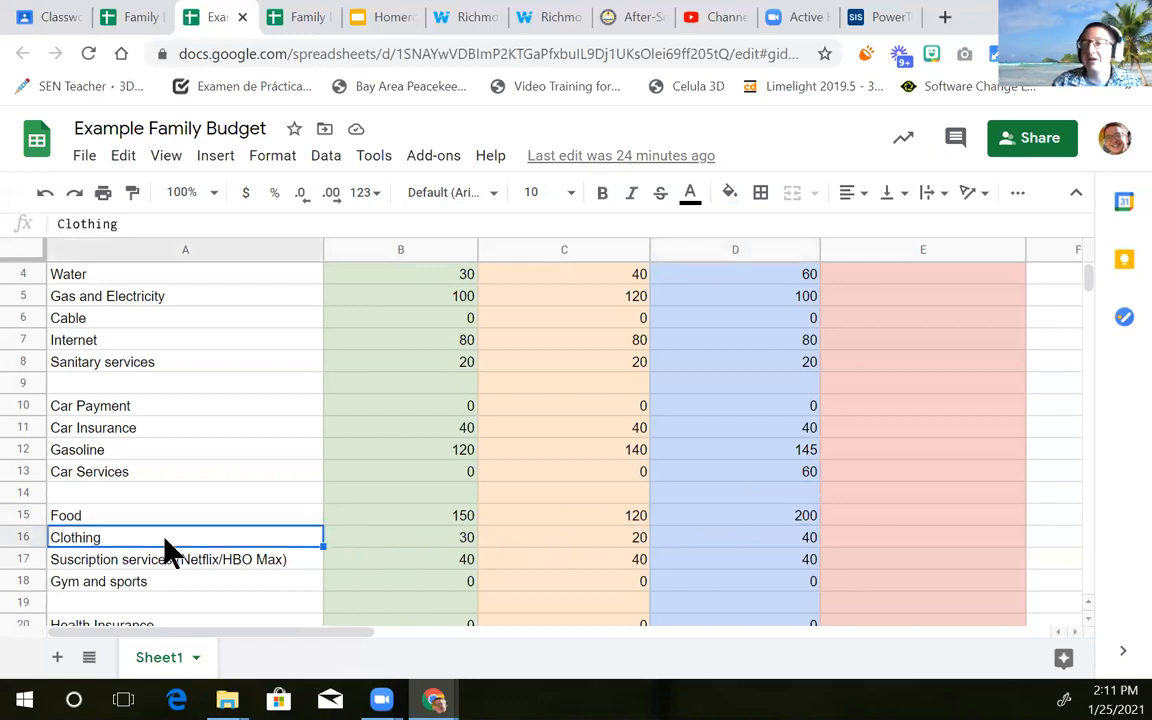
pyautogui.click(417, 541)
pyautogui.click(622, 541)
pyautogui.click(766, 541)
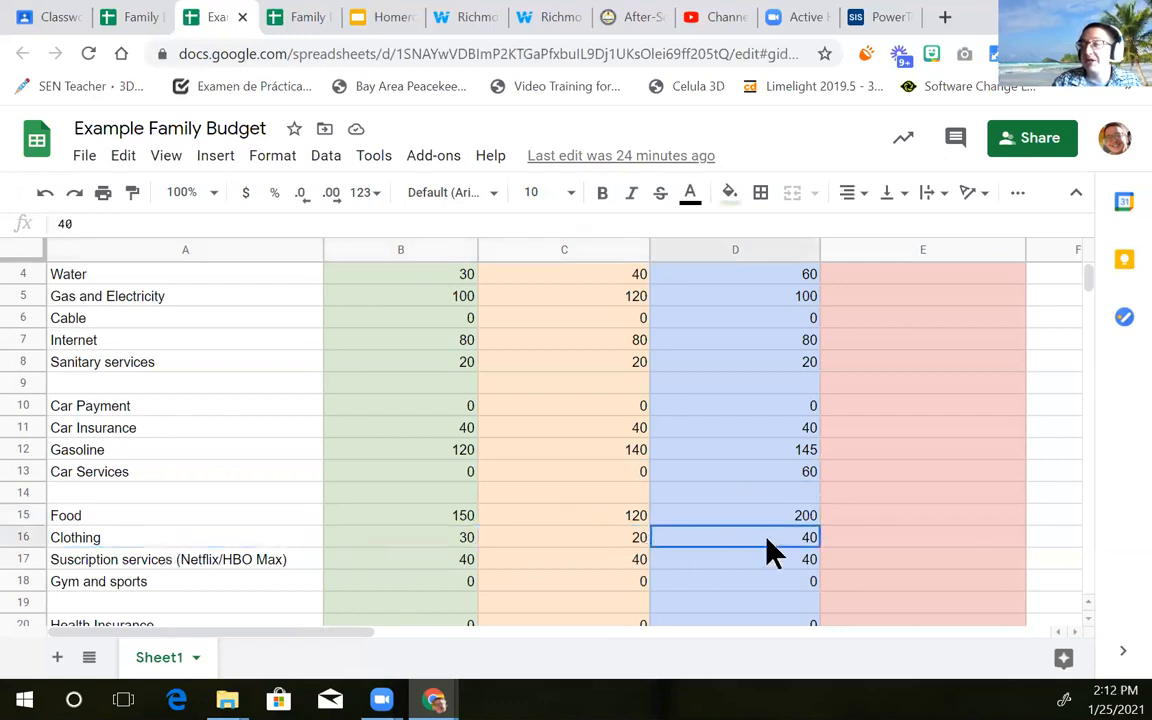
pyautogui.click(515, 550)
pyautogui.click(412, 553)
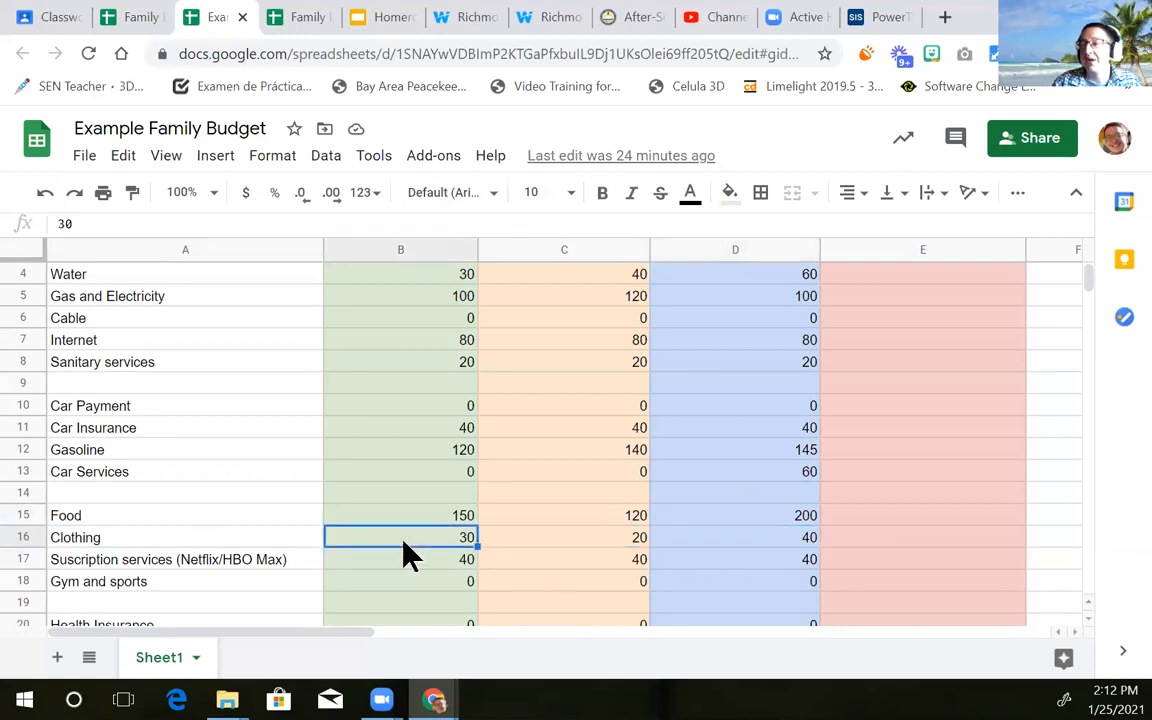
# Compare the subscription services (Netflix/HBO Max) amounts across October, November and December
pyautogui.click(202, 541)
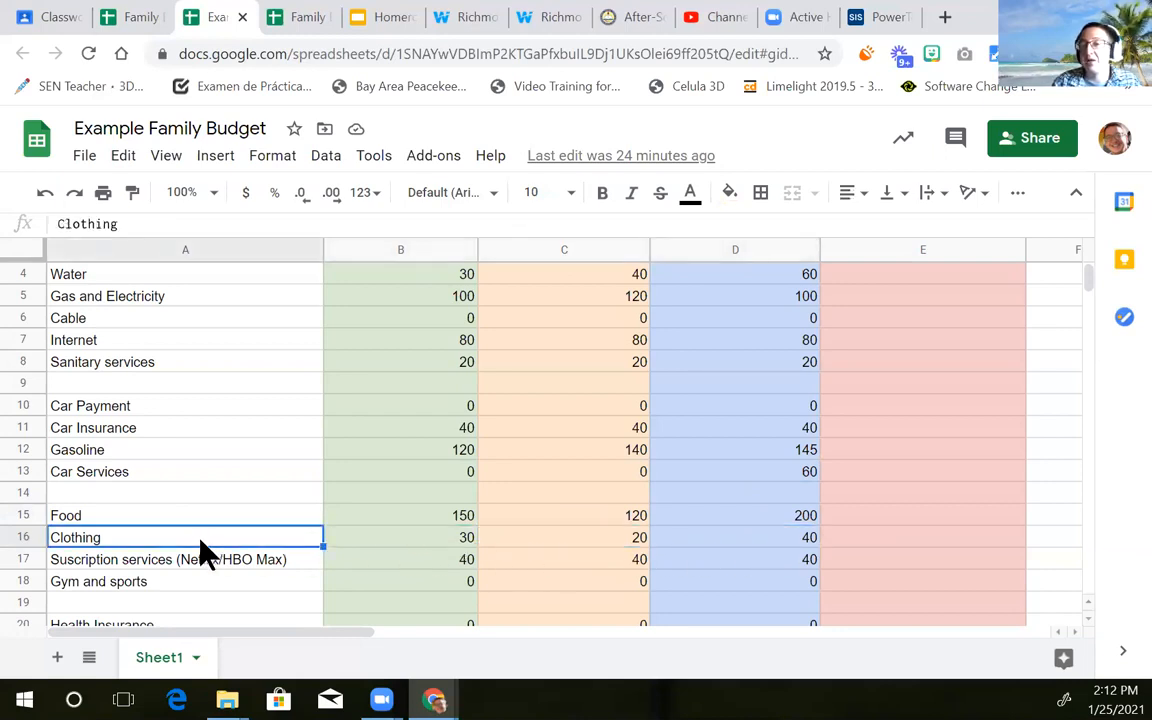
pyautogui.click(155, 562)
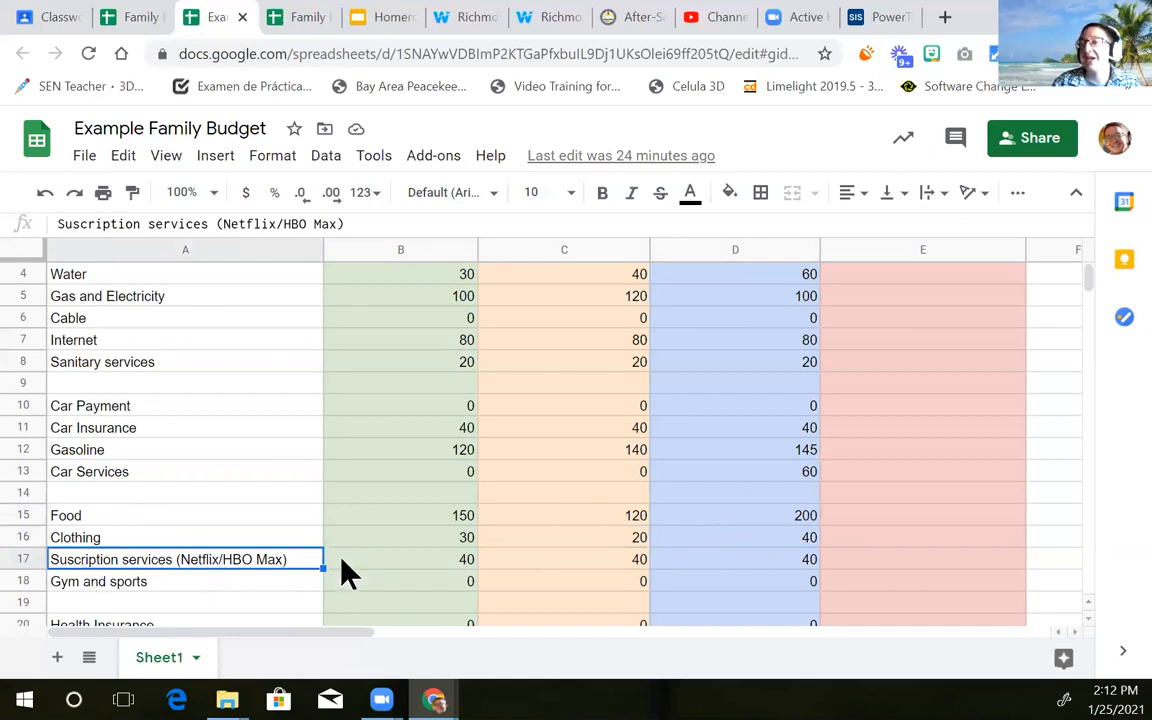
pyautogui.click(417, 562)
pyautogui.click(589, 562)
pyautogui.click(699, 562)
pyautogui.click(595, 566)
pyautogui.click(393, 566)
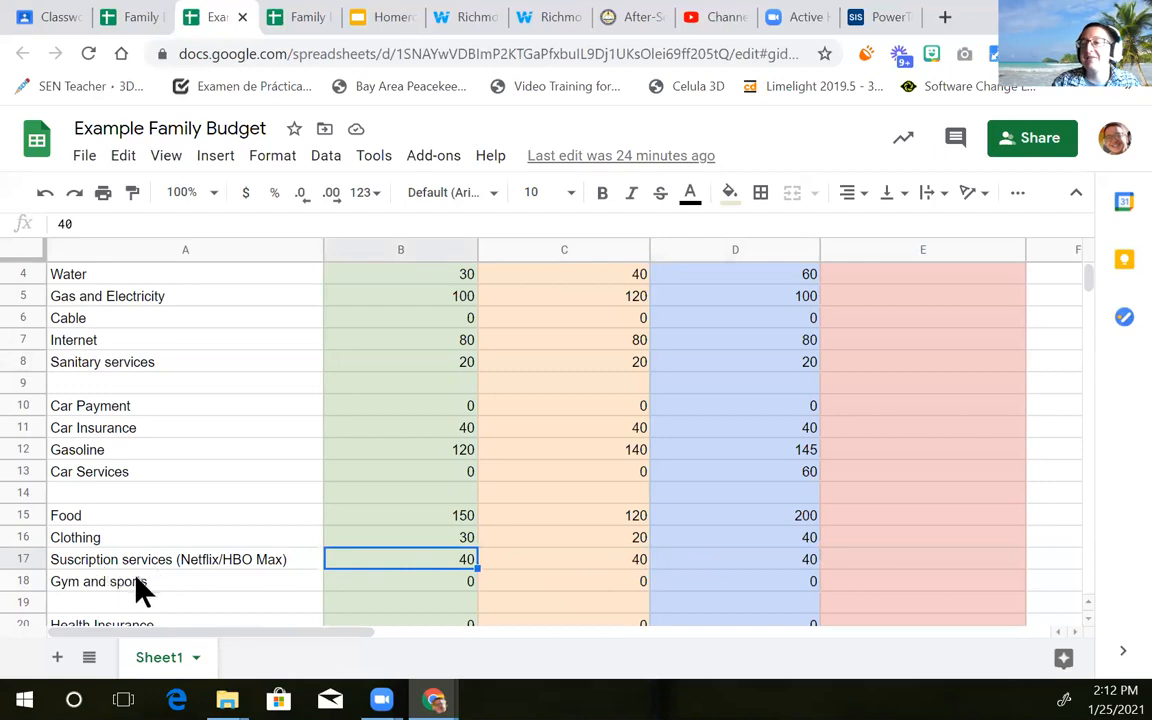
# Compare the Gym and sports amounts across October, November and December
pyautogui.click(183, 581)
pyautogui.click(365, 590)
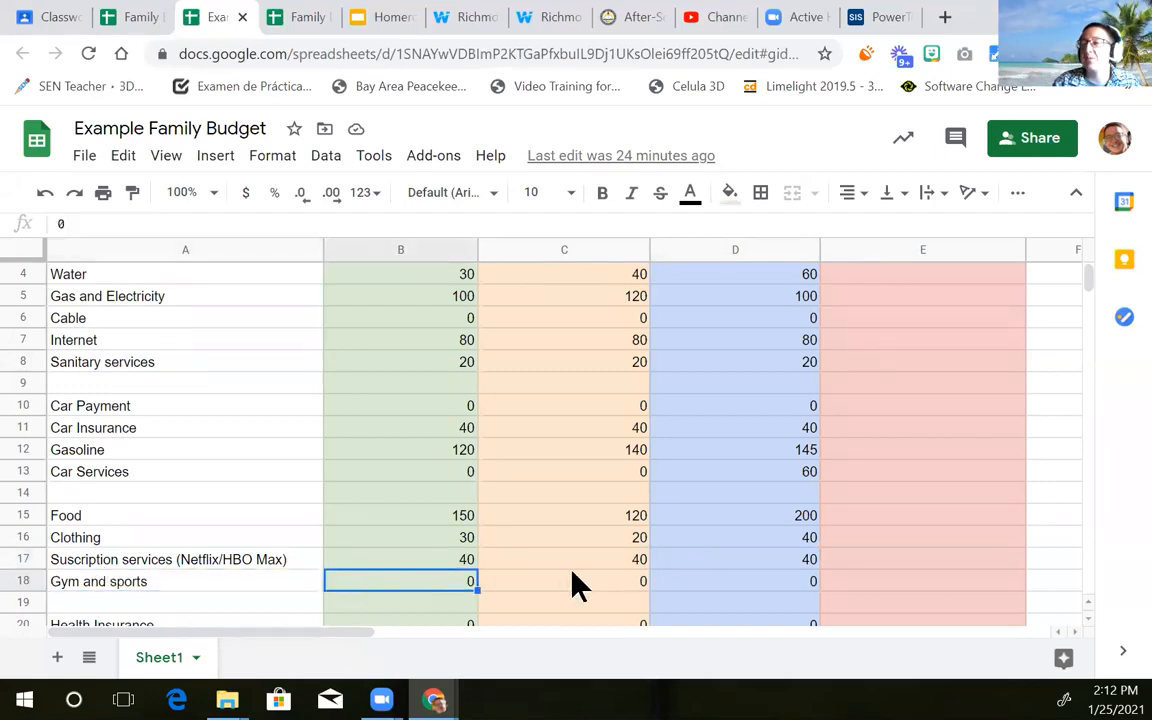
pyautogui.click(572, 585)
pyautogui.click(702, 586)
pyautogui.click(560, 583)
pyautogui.click(406, 582)
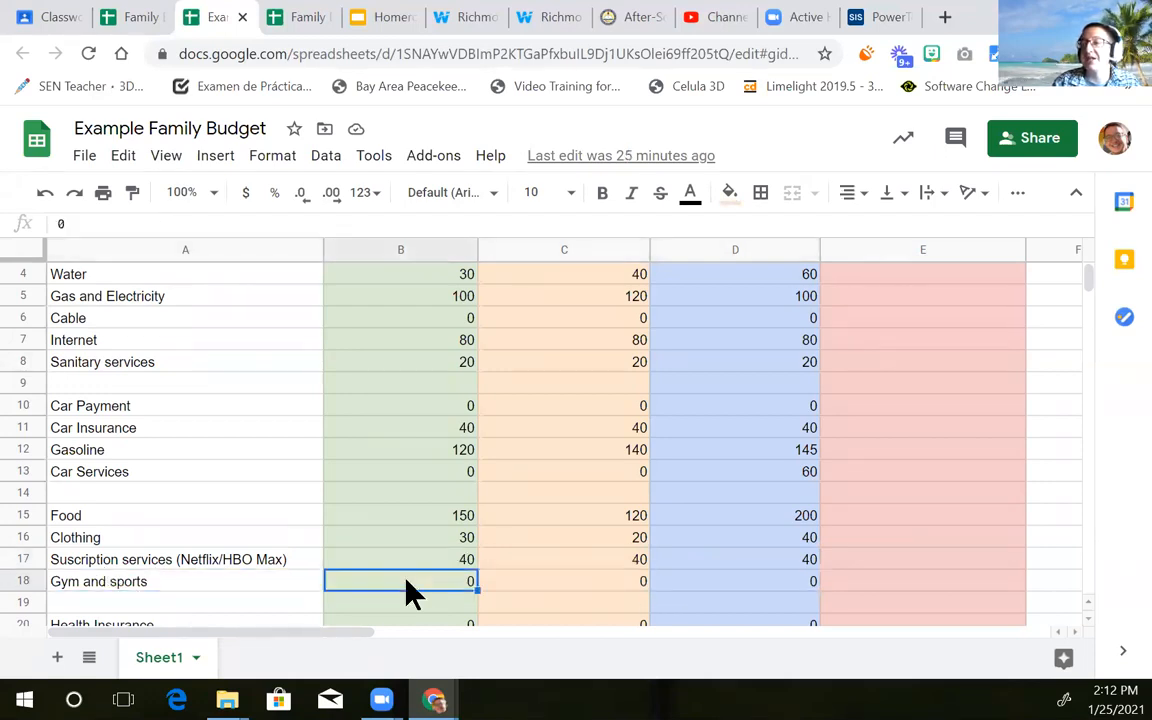
pyautogui.click(548, 590)
pyautogui.click(727, 590)
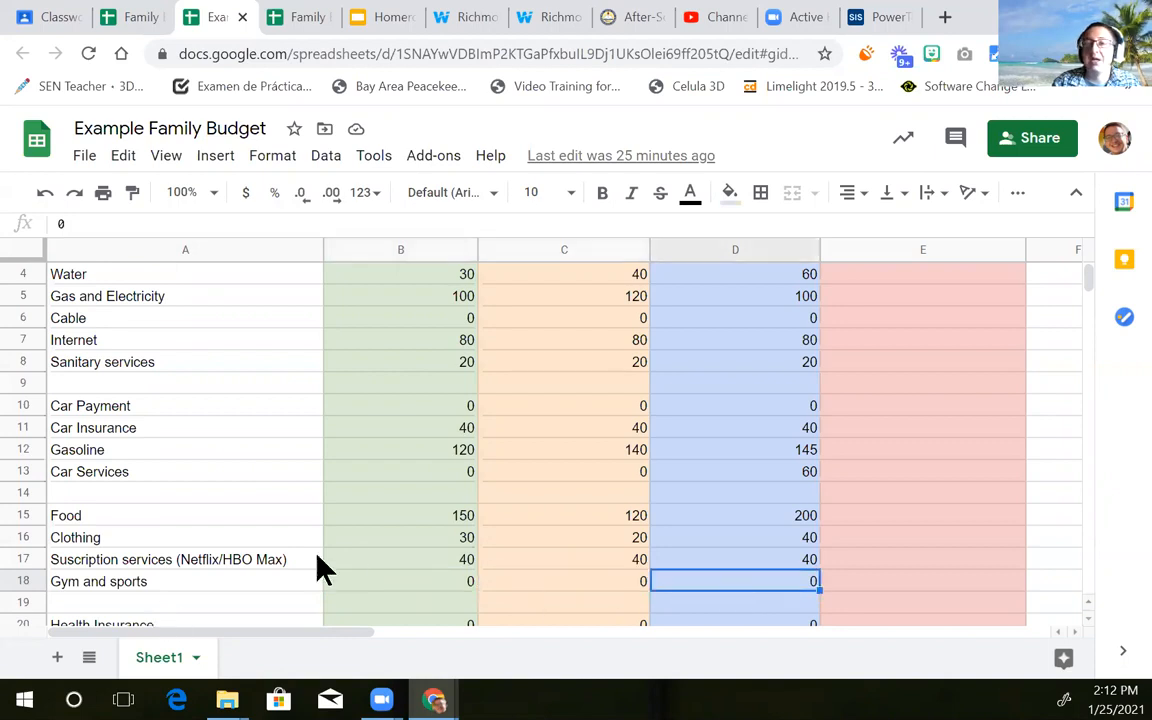
pyautogui.scroll(-3, 347, 553)
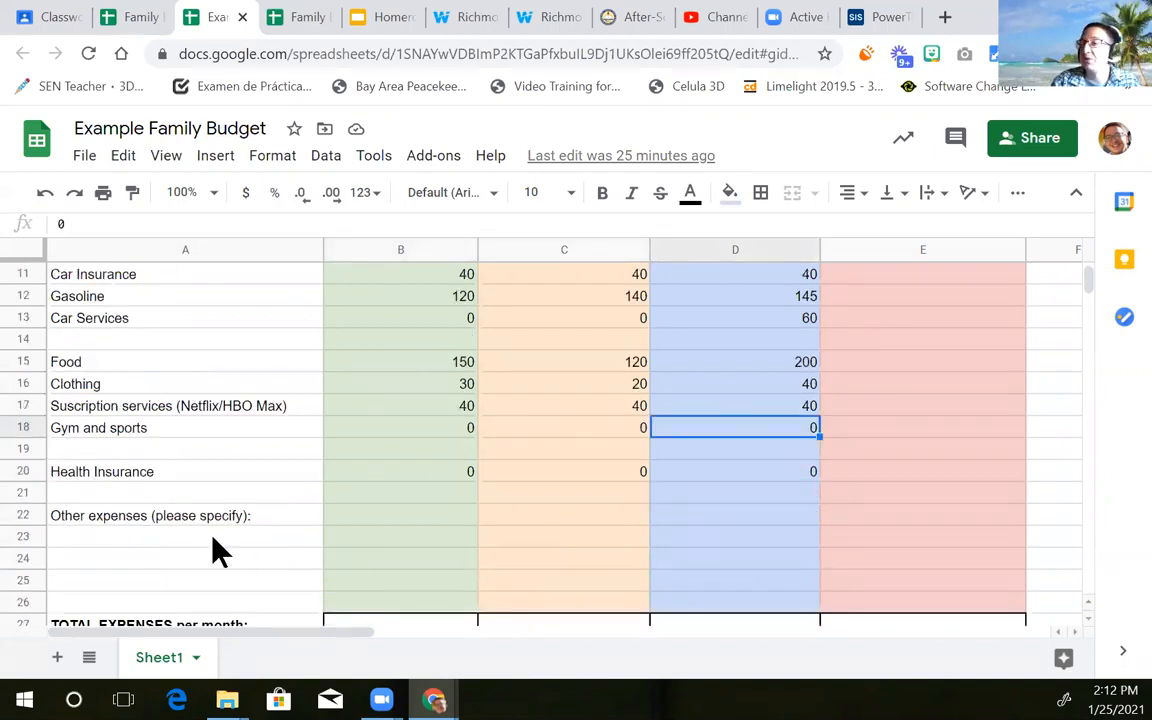
pyautogui.click(360, 430)
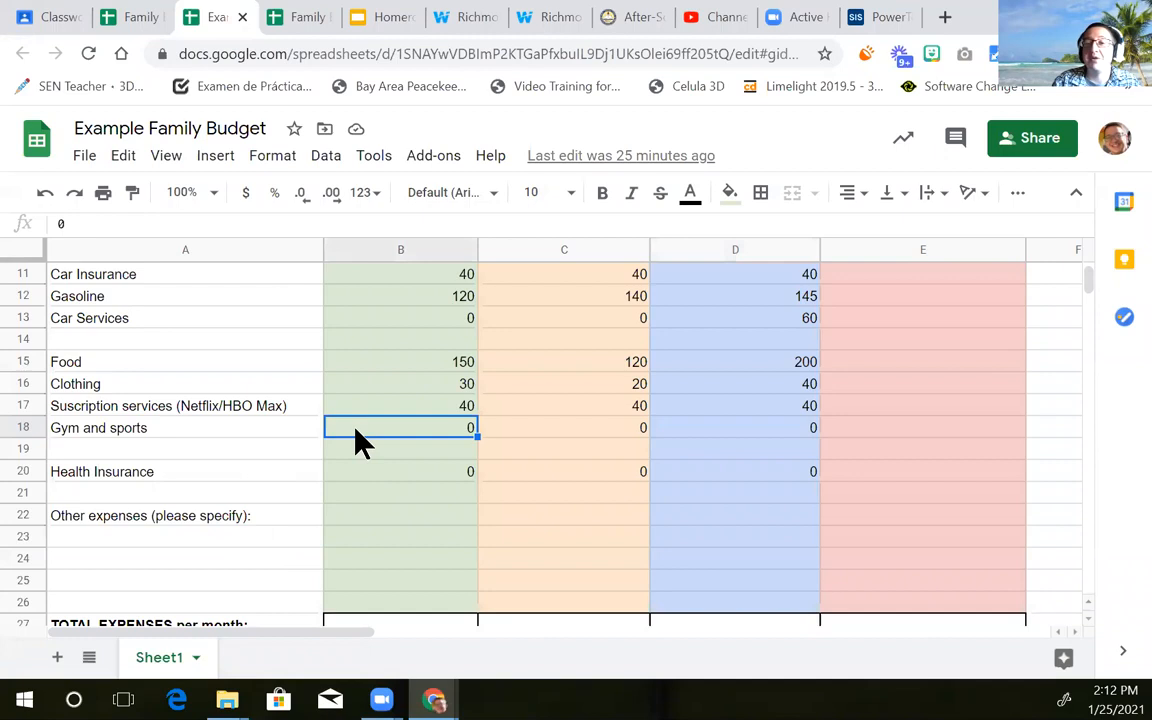
pyautogui.click(553, 428)
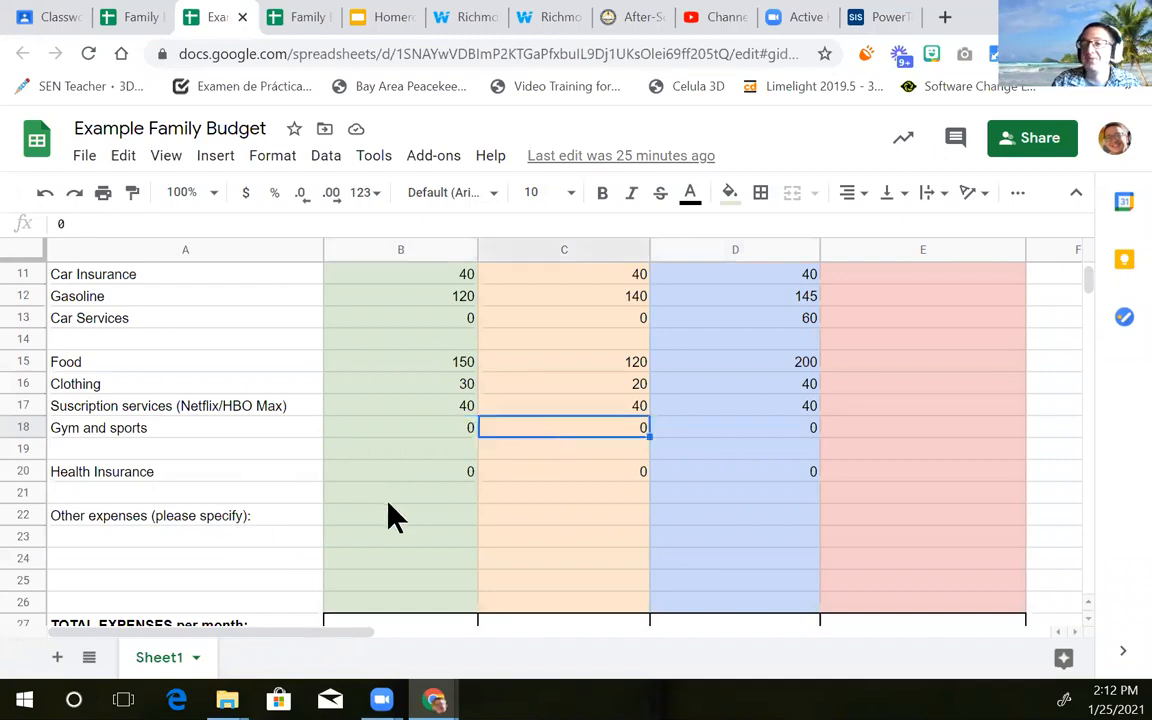
# Compare the Health Insurance amounts across October, November and December
pyautogui.click(412, 472)
pyautogui.click(550, 472)
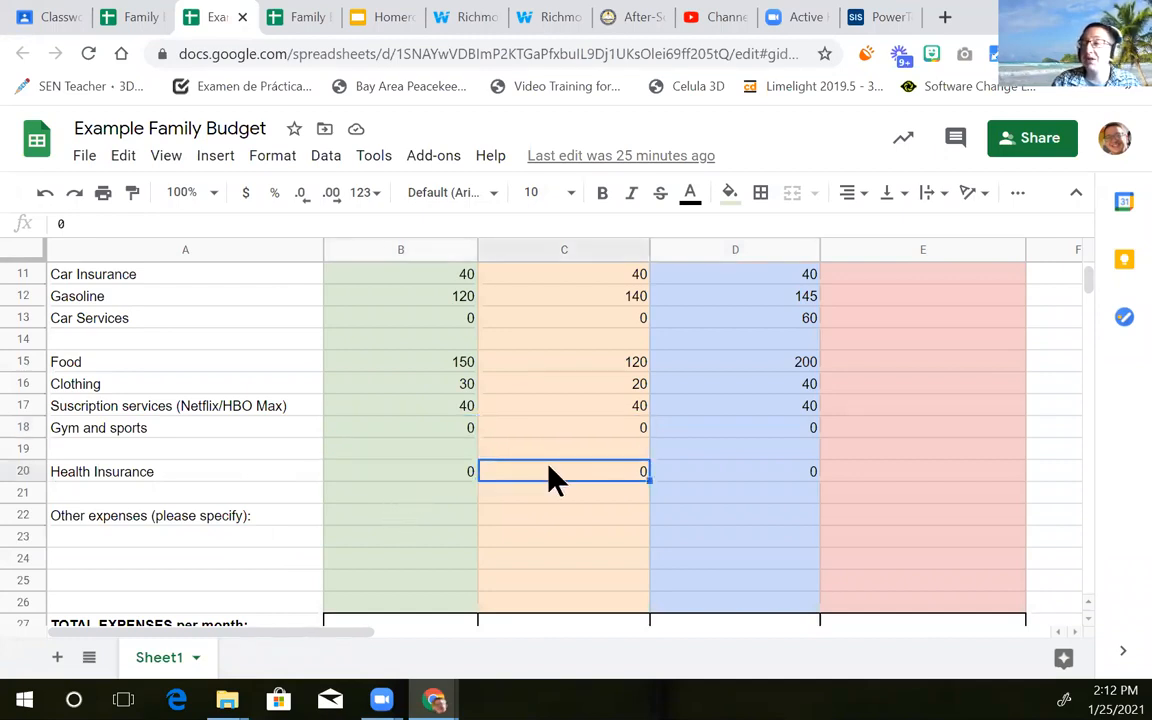
pyautogui.click(717, 483)
pyautogui.click(560, 476)
pyautogui.click(410, 480)
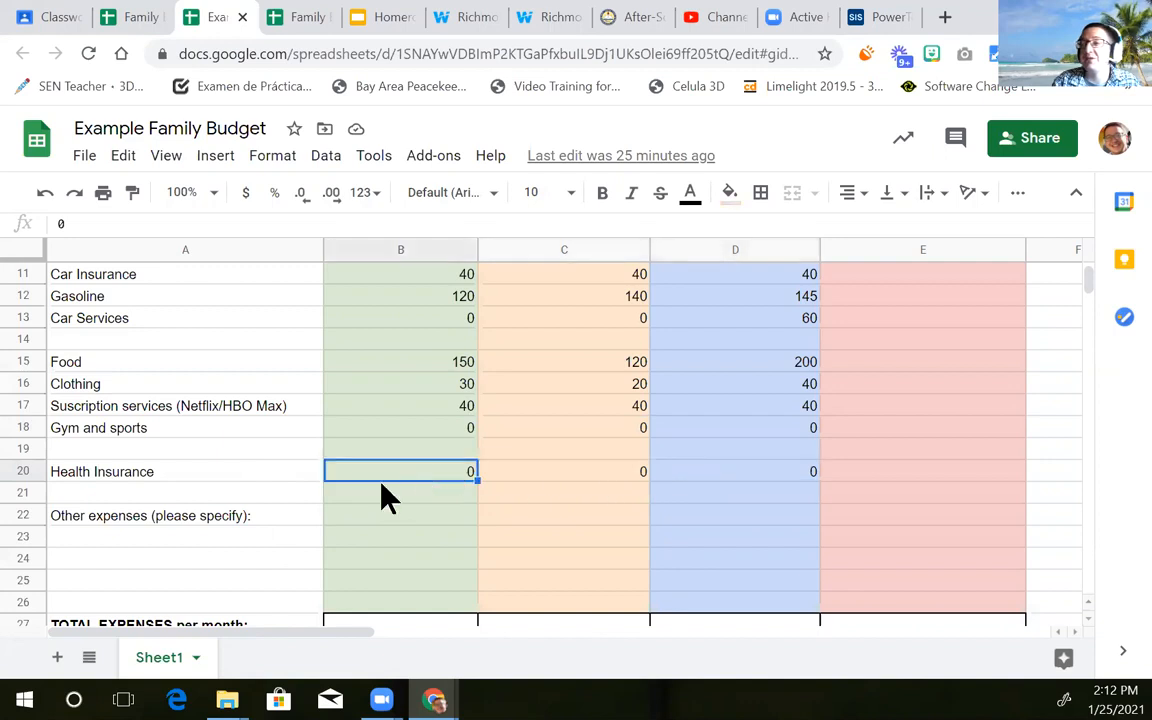
# Review the whole expense list, highlighting the October, November and December columns one after another
pyautogui.scroll(-3, 290, 575)
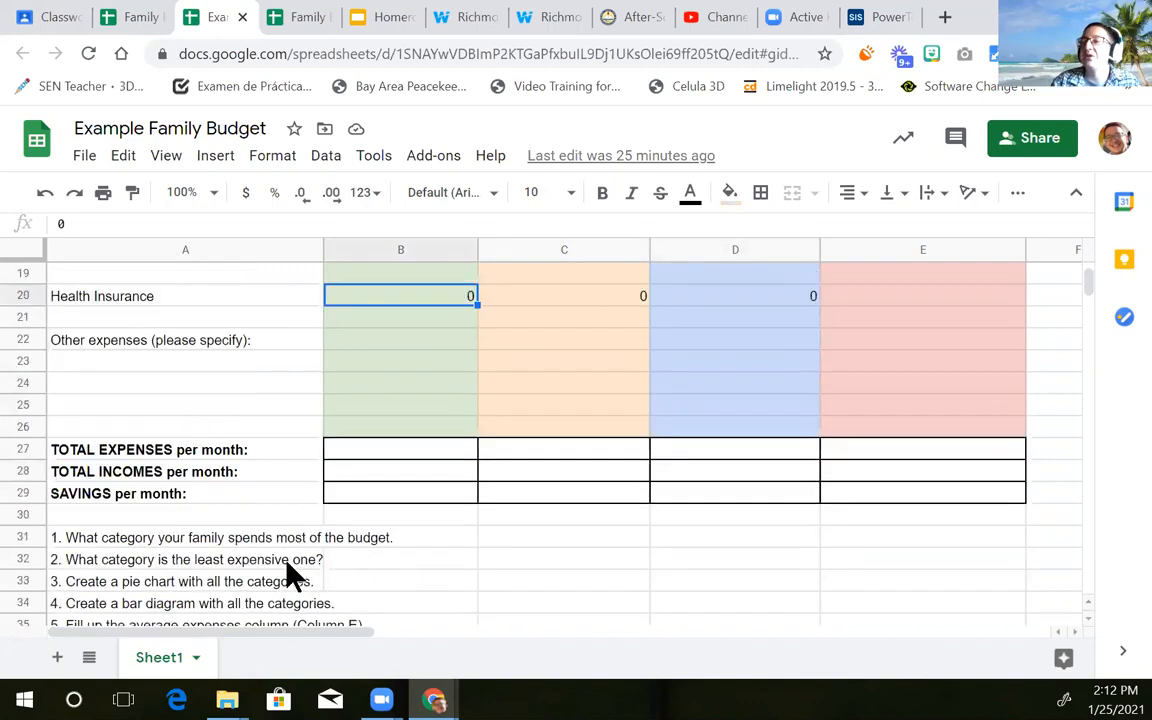
pyautogui.scroll(5, 290, 575)
pyautogui.scroll(1, 290, 575)
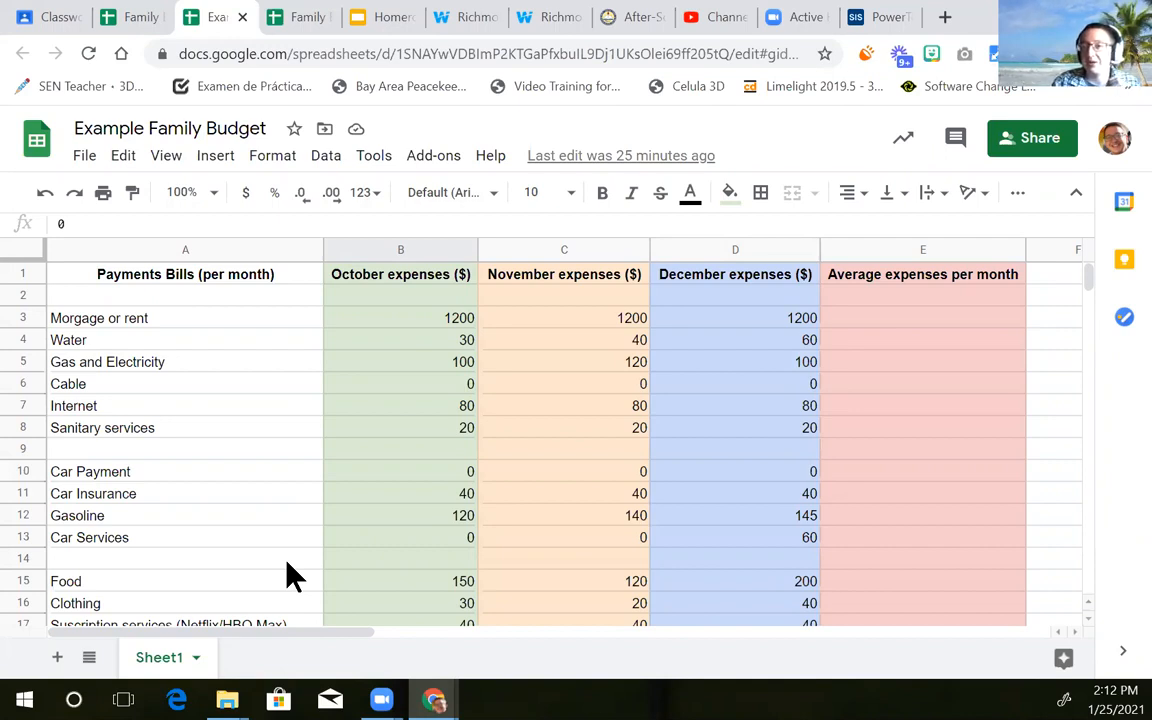
pyautogui.scroll(-5, 288, 575)
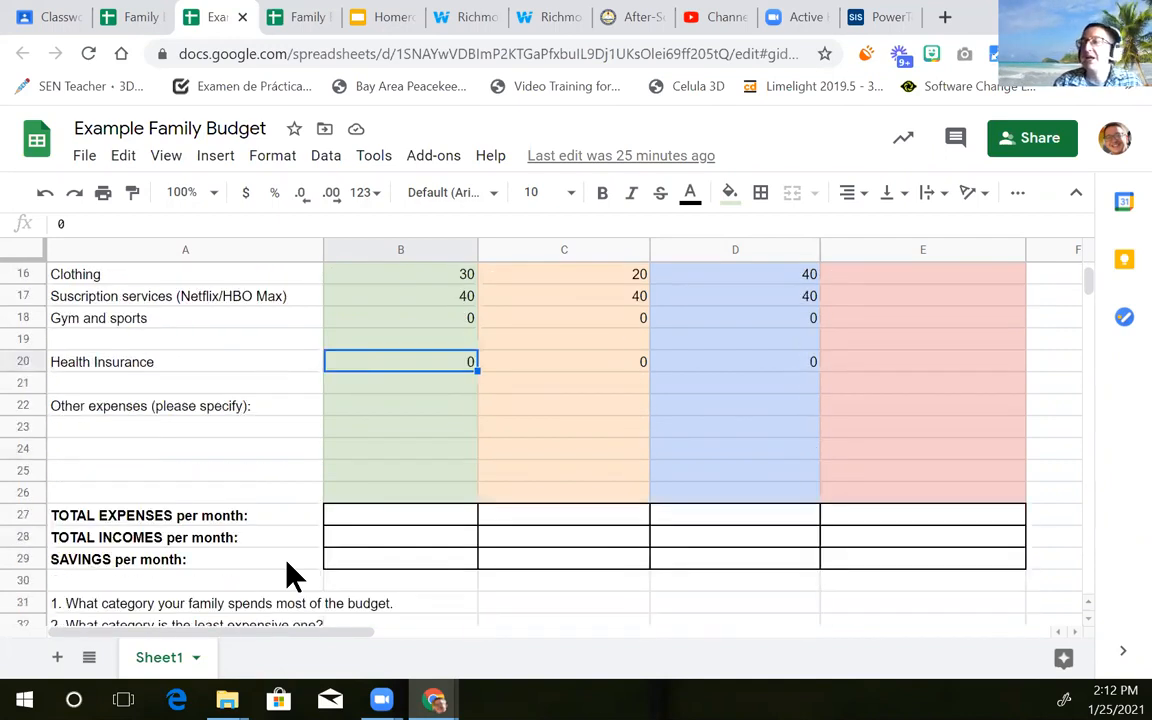
pyautogui.scroll(4, 288, 575)
pyautogui.scroll(2, 288, 572)
pyautogui.click(399, 250)
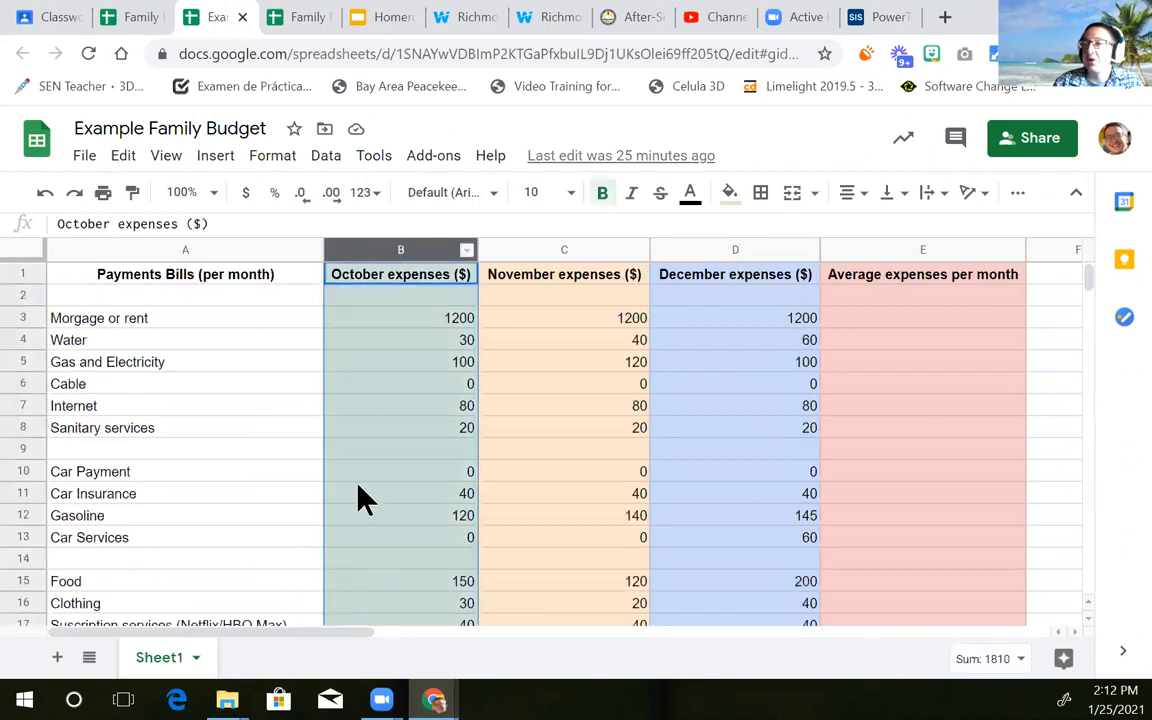
pyautogui.click(600, 248)
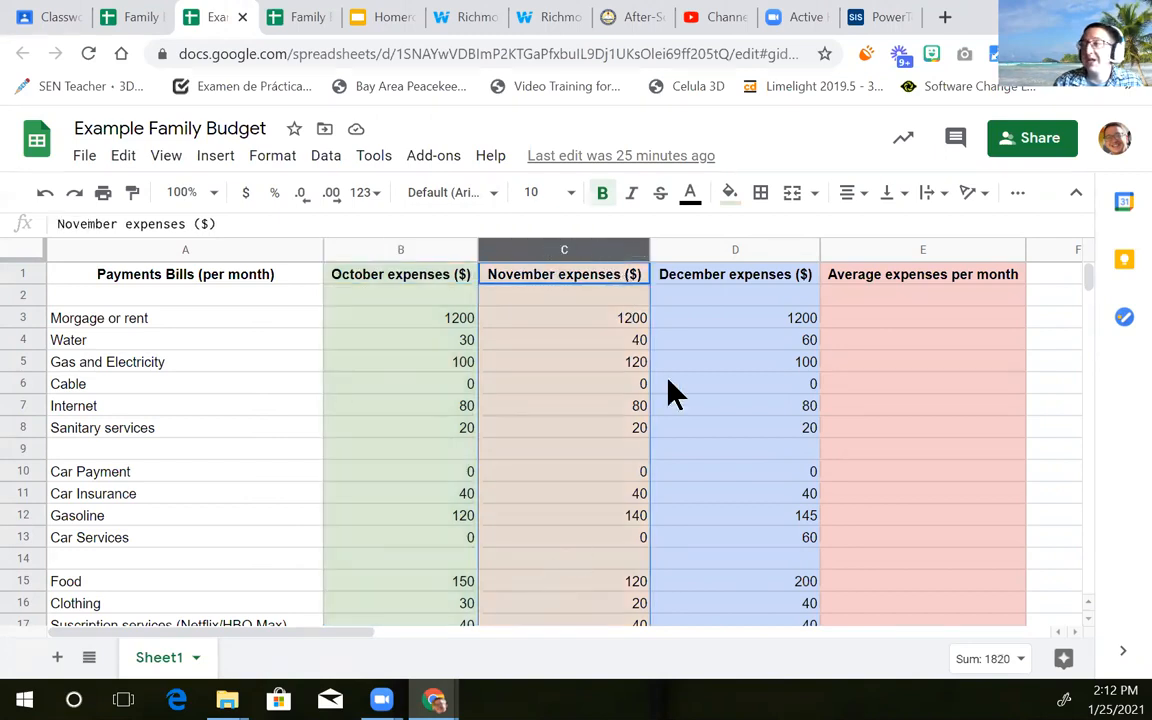
pyautogui.click(736, 250)
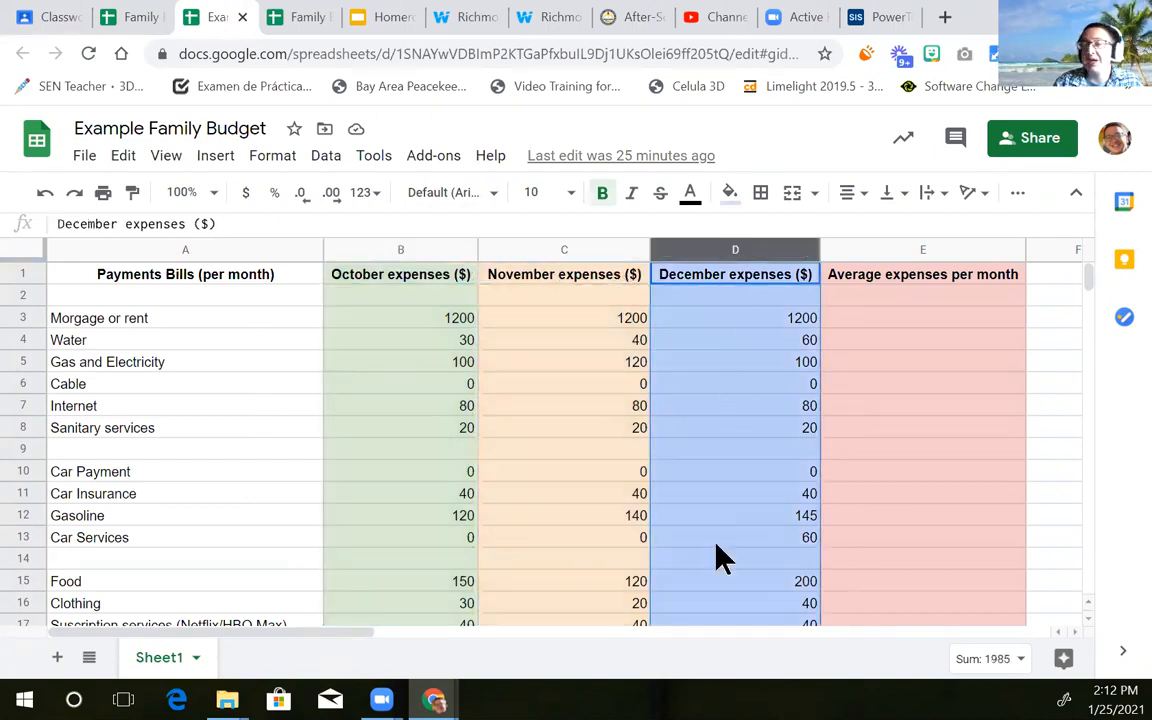
# Point out the TOTAL EXPENSES per month cells for October, November and December
pyautogui.scroll(-3, 720, 558)
pyautogui.scroll(-4, 720, 558)
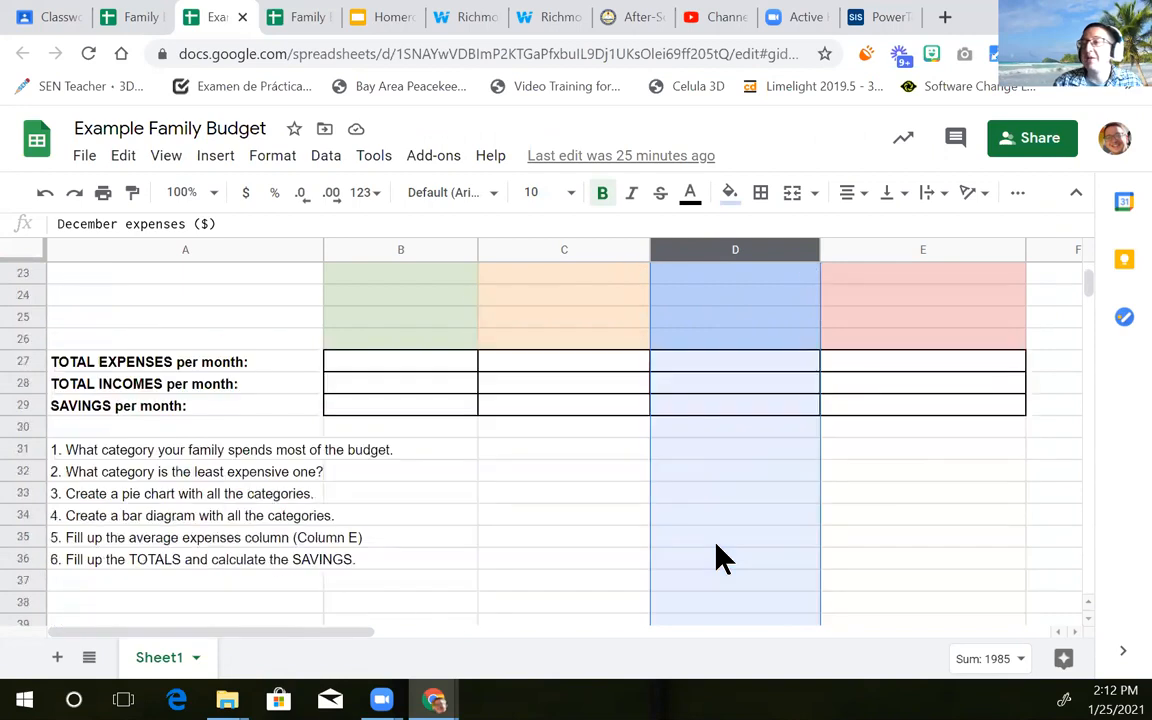
pyautogui.click(398, 365)
pyautogui.click(553, 365)
pyautogui.click(707, 365)
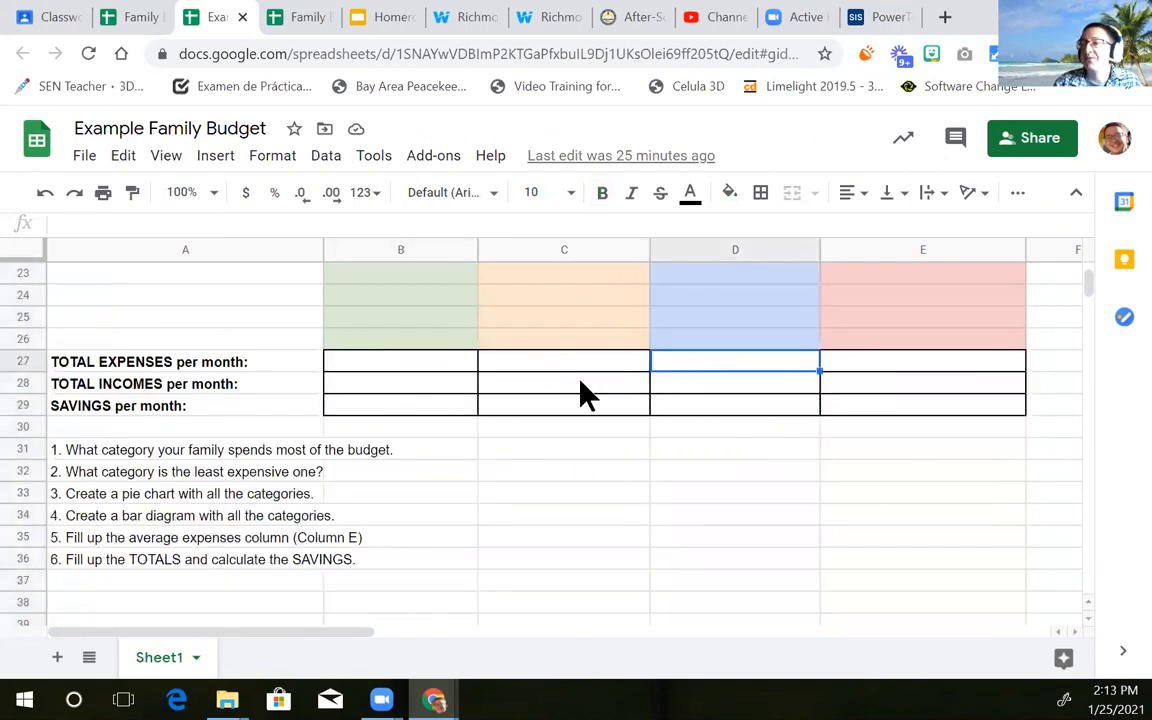
# Point out the TOTAL INCOMES per month cells for October, November and December
pyautogui.click(404, 391)
pyautogui.click(556, 391)
pyautogui.click(662, 389)
pyautogui.click(630, 385)
pyautogui.click(440, 388)
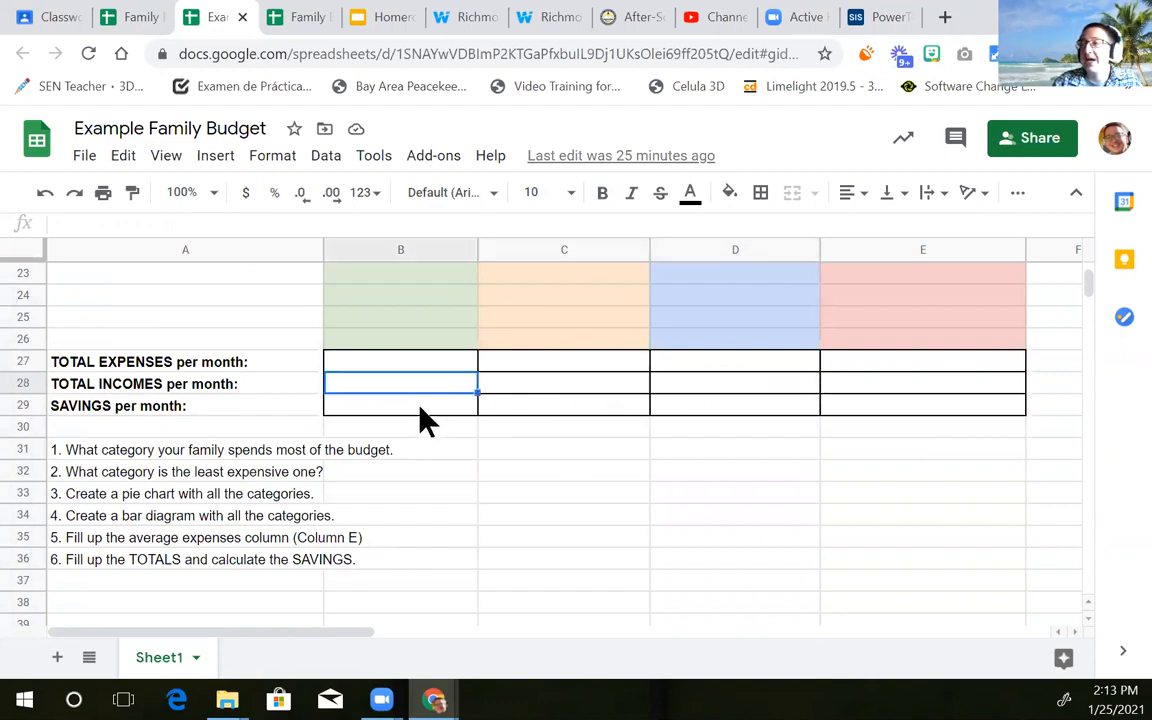
# Point out the SAVINGS per month cells for October, November and December
pyautogui.click(419, 406)
pyautogui.click(553, 410)
pyautogui.click(470, 412)
pyautogui.click(560, 412)
pyautogui.click(699, 411)
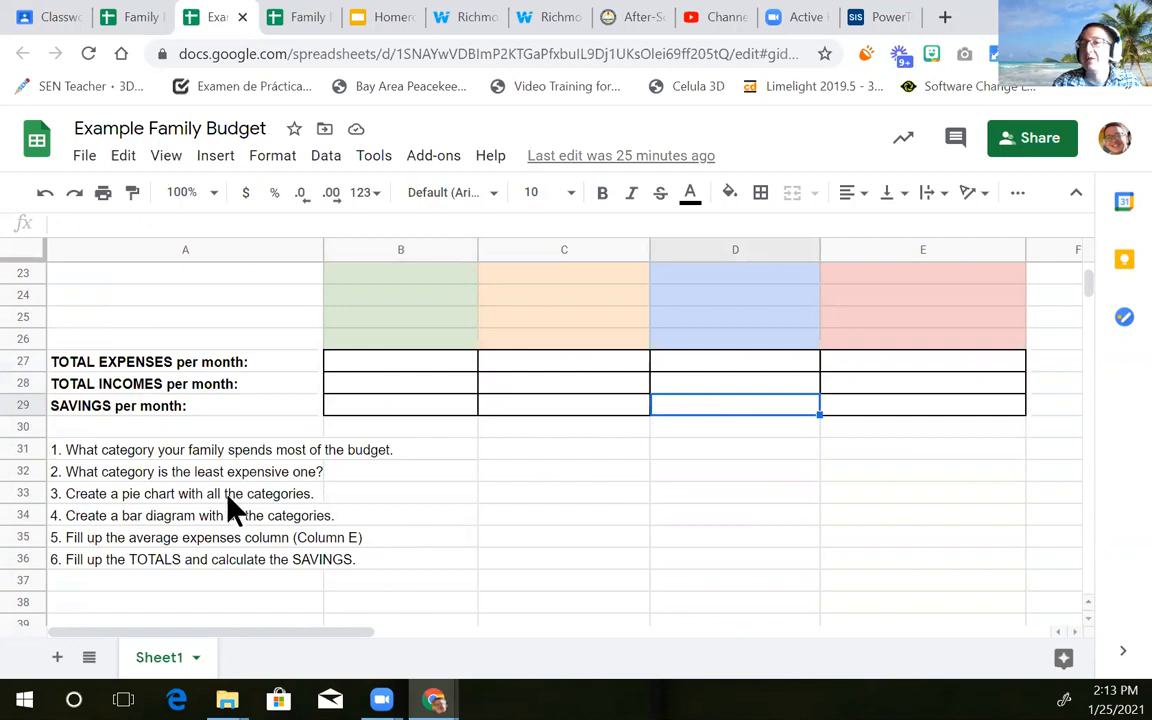
# Read question 1 on the highest-spending category, review the expense amounts, and open the adjacent cell B31 for an answer
pyautogui.click(100, 455)
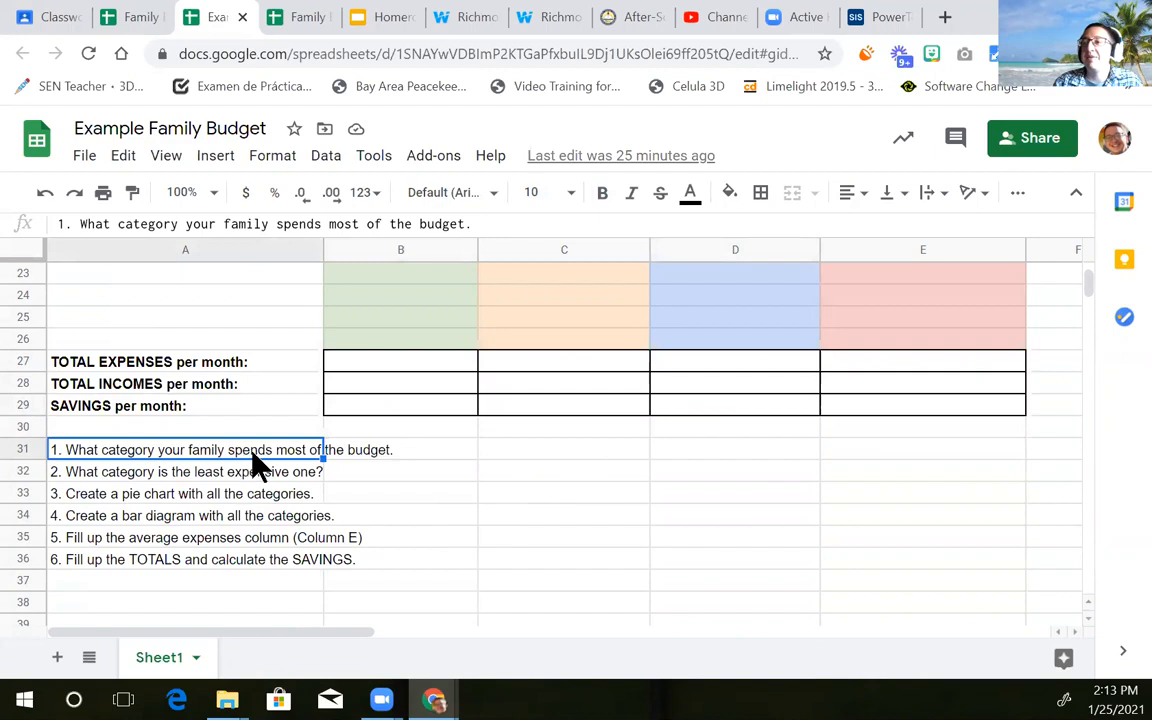
pyautogui.scroll(7, 360, 465)
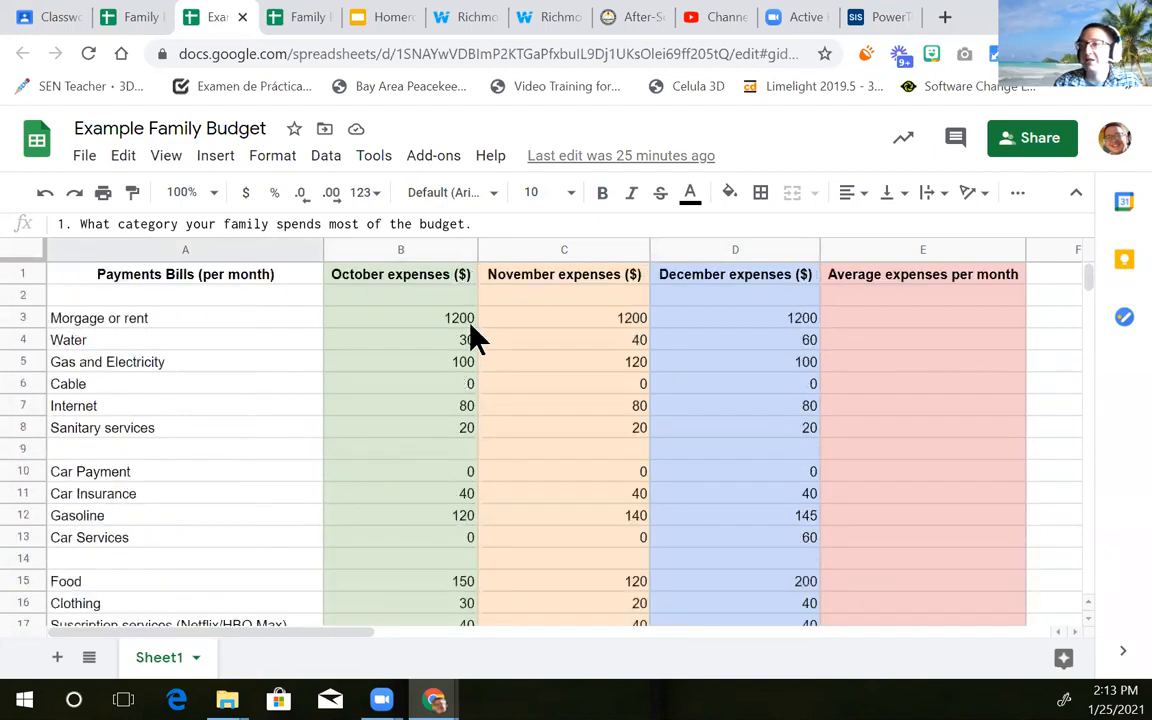
pyautogui.scroll(-7, 415, 447)
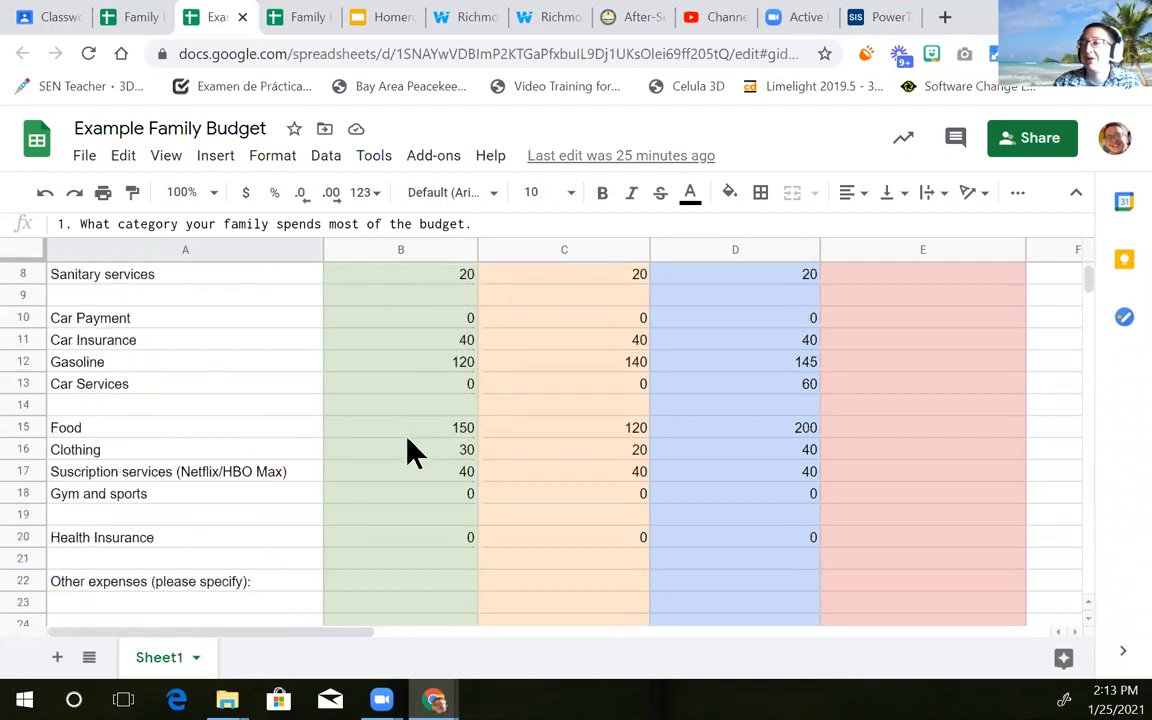
pyautogui.click(403, 463)
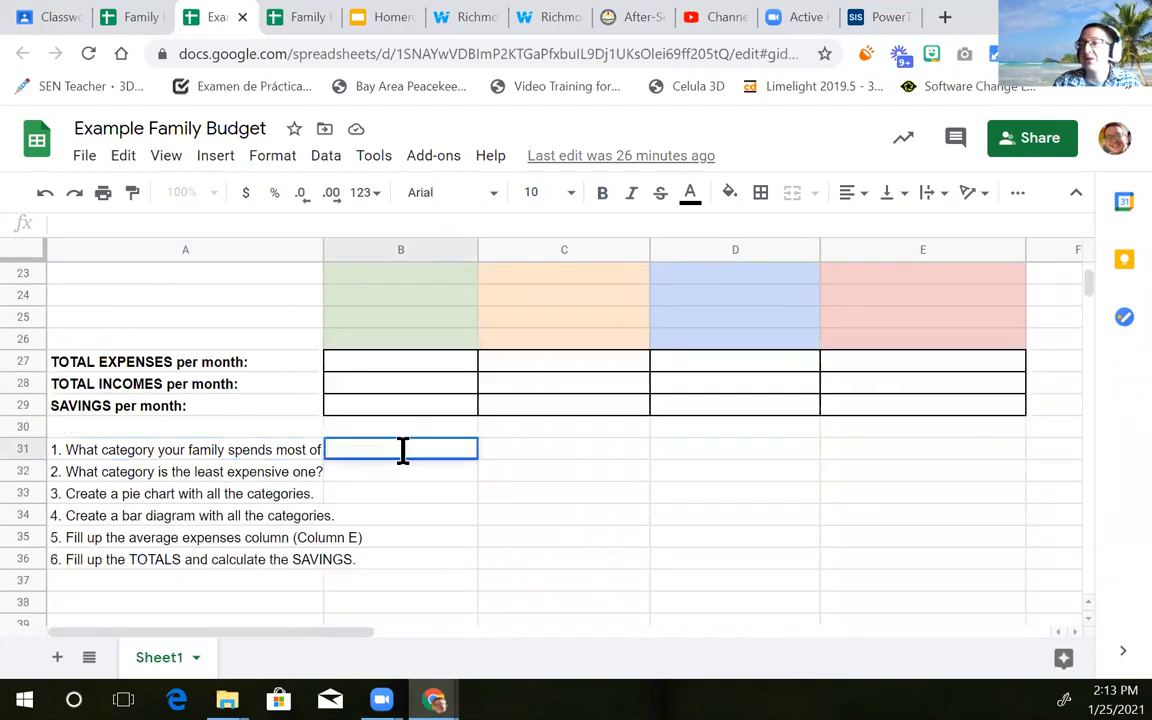
# Read question 2 on the least expensive category and check the October Cable, Car Payment and Car Services amounts
pyautogui.click(116, 471)
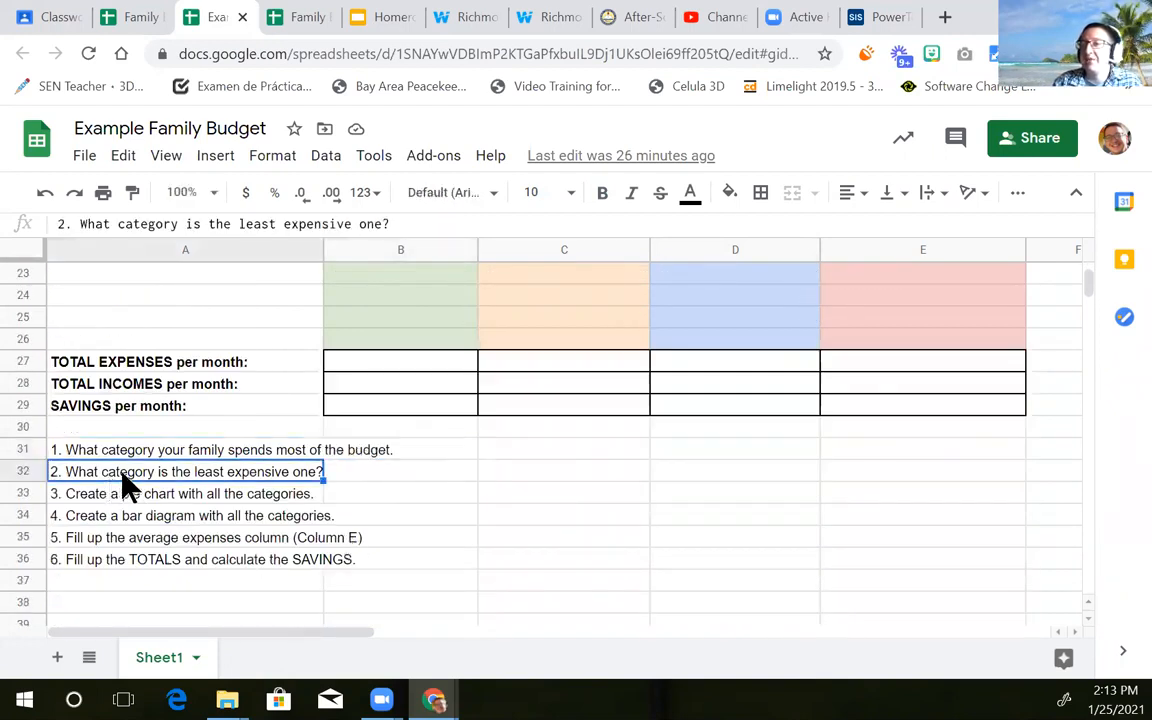
pyautogui.click(367, 478)
pyautogui.scroll(7, 367, 480)
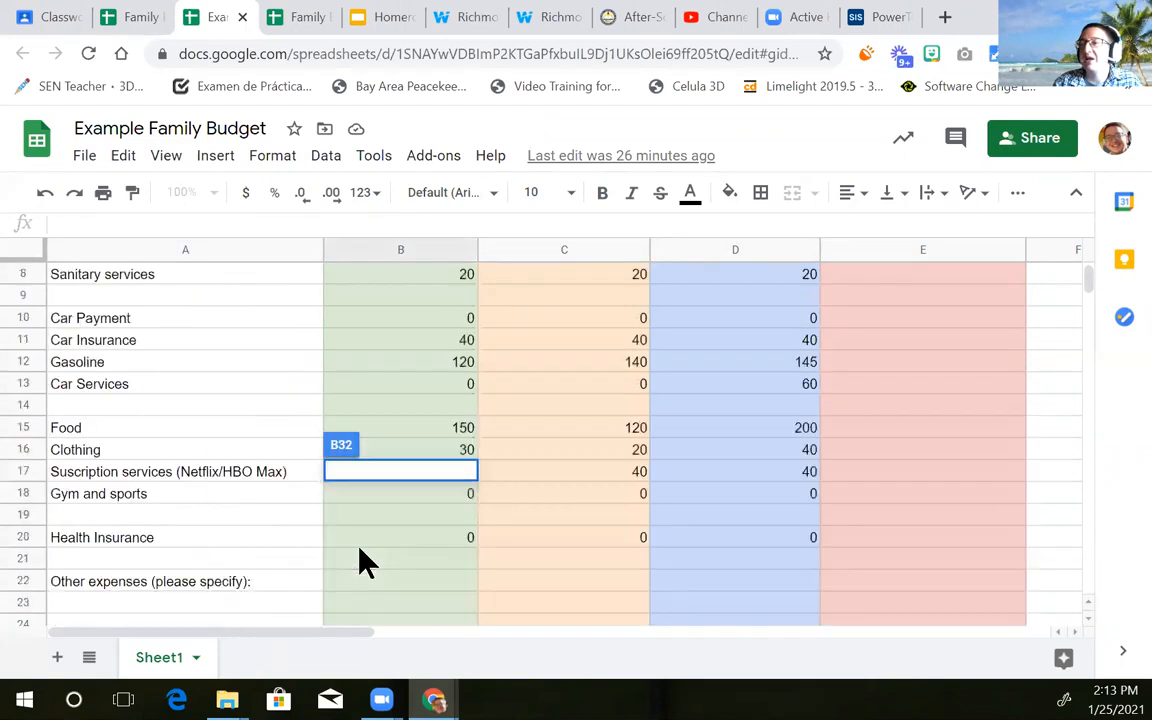
pyautogui.click(391, 410)
pyautogui.click(404, 389)
pyautogui.click(430, 471)
pyautogui.click(408, 540)
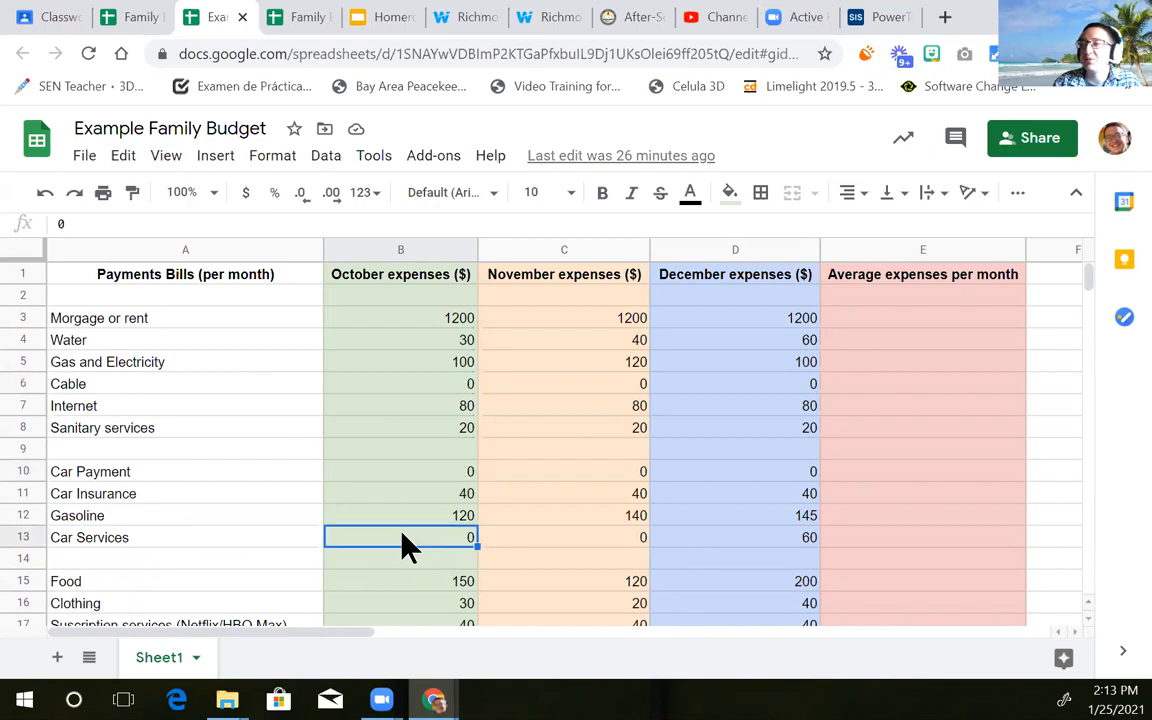
pyautogui.click(411, 390)
pyautogui.click(386, 474)
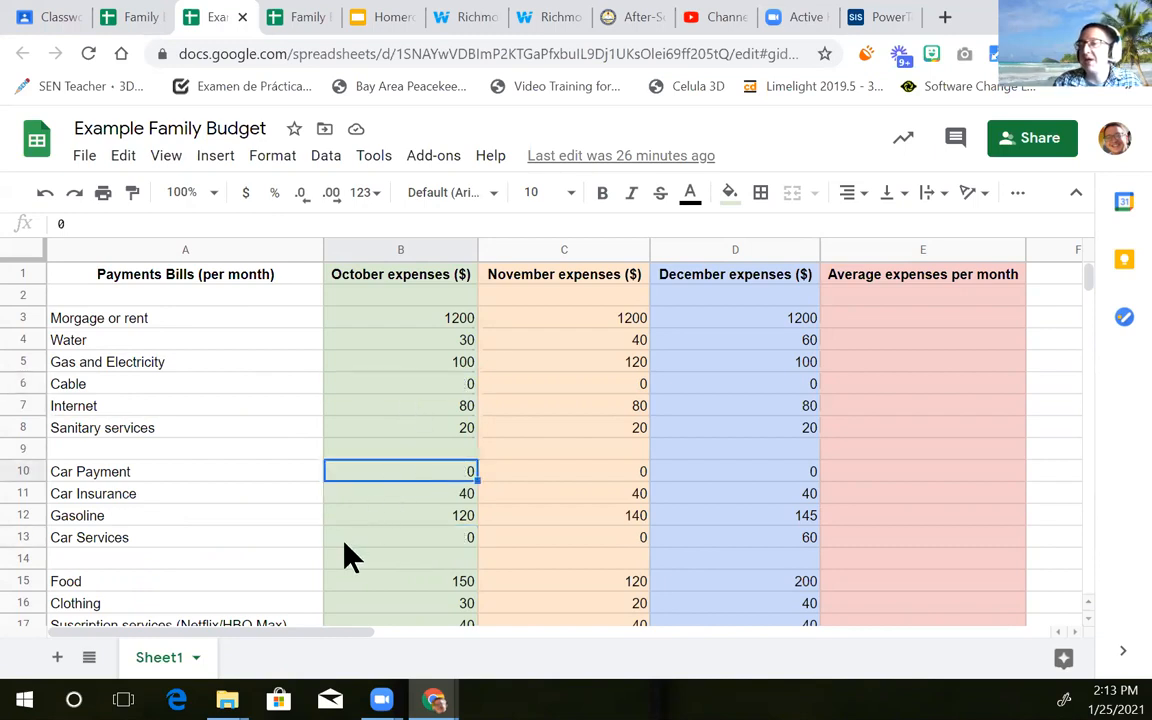
# Check the October Car Services, Gym and sports and Health Insurance amounts, and return to question 2's answer cell B32
pyautogui.click(368, 540)
pyautogui.scroll(-4, 373, 552)
pyautogui.click(389, 408)
pyautogui.click(388, 455)
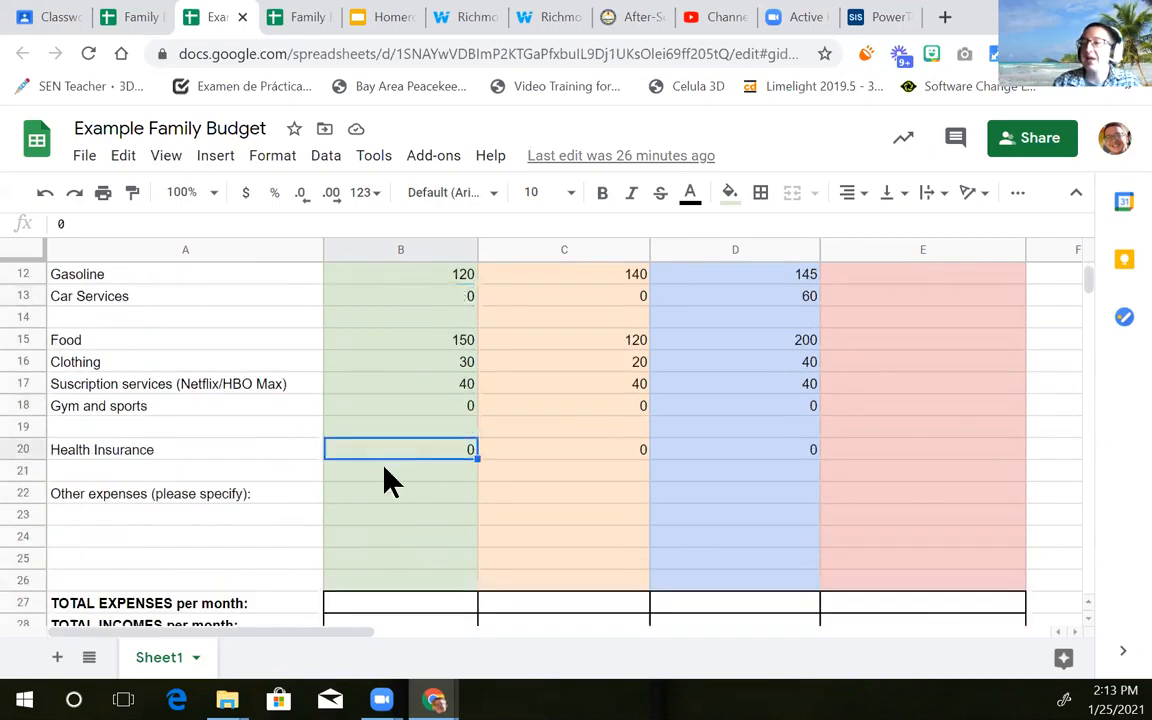
pyautogui.scroll(-4, 390, 480)
pyautogui.click(363, 476)
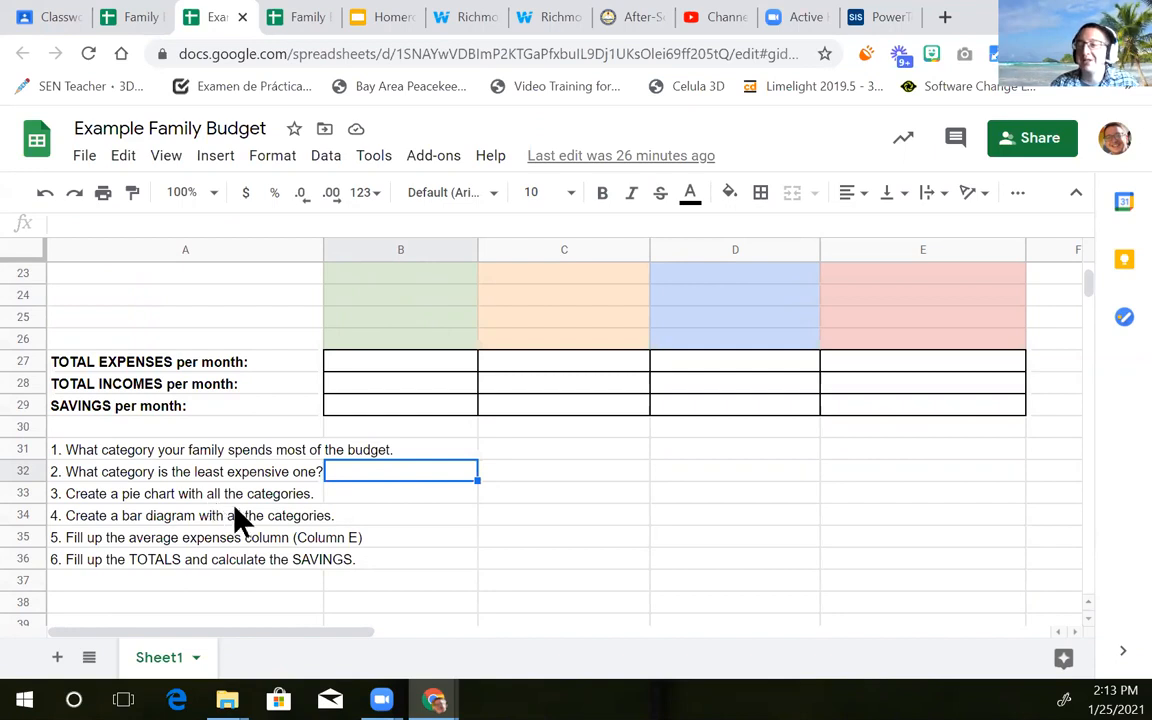
# Read question 3 on the pie chart and highlight the expense categories from Morgage or rent down to Clothing
pyautogui.scroll(5, 347, 580)
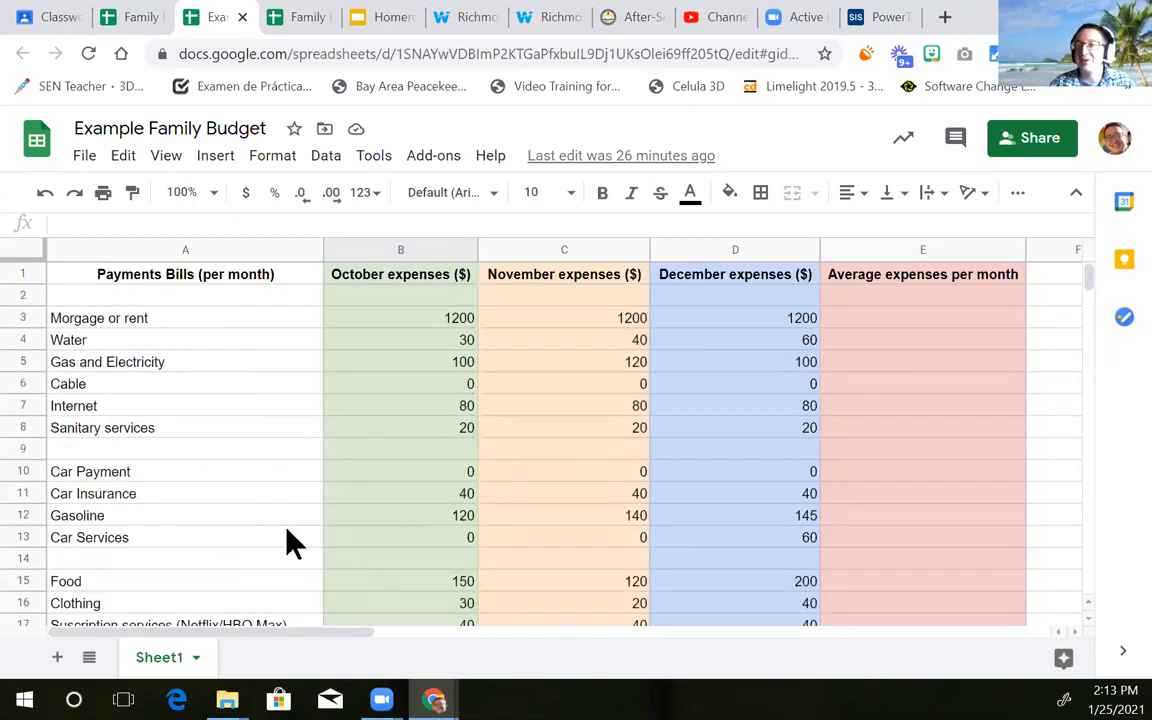
pyautogui.scroll(-6, 420, 430)
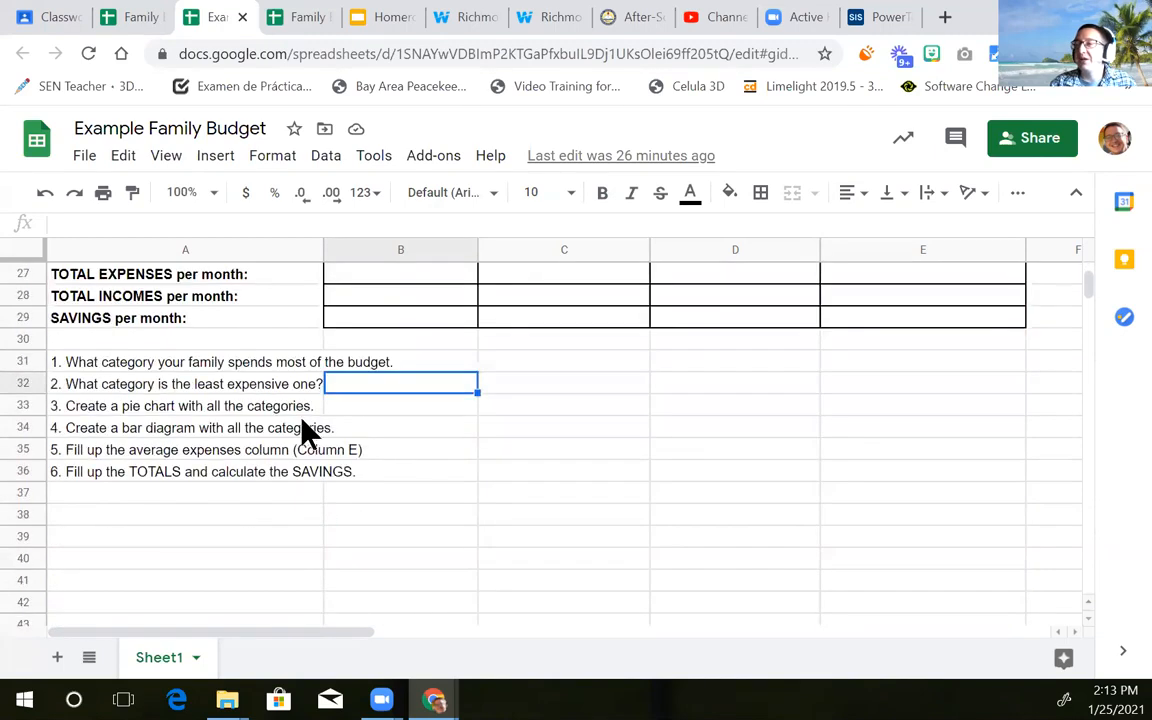
pyautogui.click(303, 407)
pyautogui.scroll(2, 290, 440)
pyautogui.scroll(6, 268, 464)
pyautogui.moveTo(166, 321); pyautogui.dragTo(166, 606)
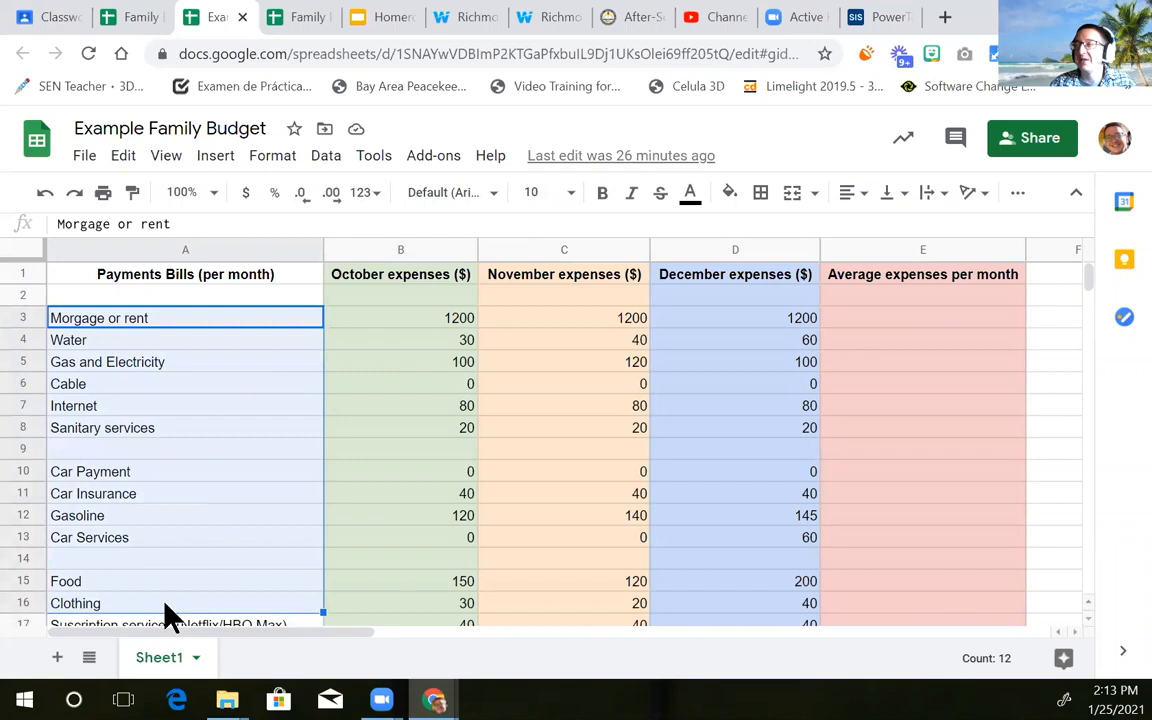
# Enter the formula =AVERAGE(B3:D3) in cell E3 to average the Morgage or rent expenses from October to December
pyautogui.moveTo(883, 320)
pyautogui.mouseDown()
pyautogui.moveTo(859, 638)
pyautogui.moveTo(880, 320)
pyautogui.mouseUp()
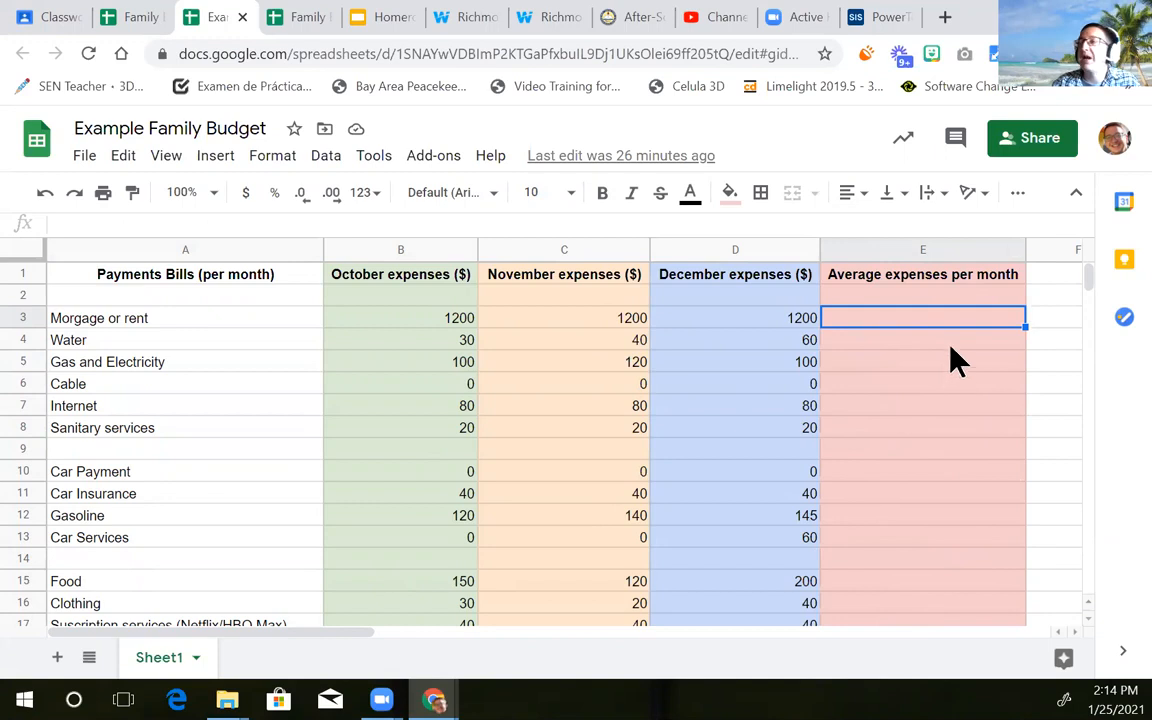
pyautogui.click(852, 281)
pyautogui.click(852, 320)
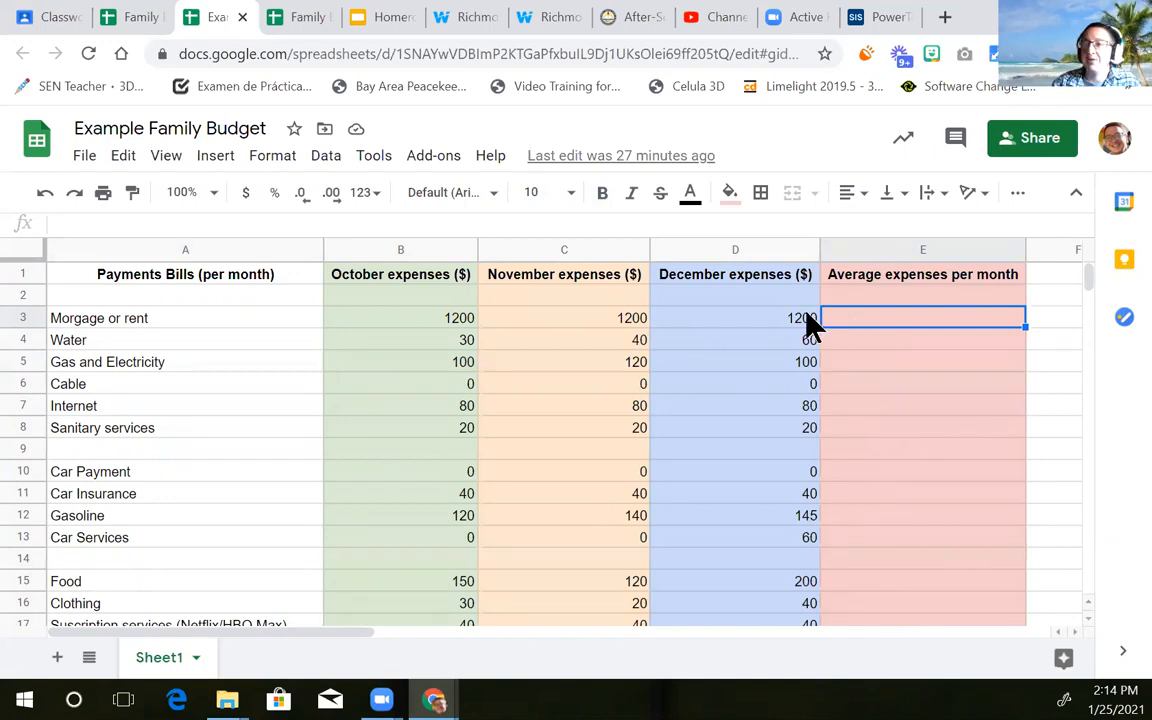
pyautogui.click(278, 225)
pyautogui.write('=')
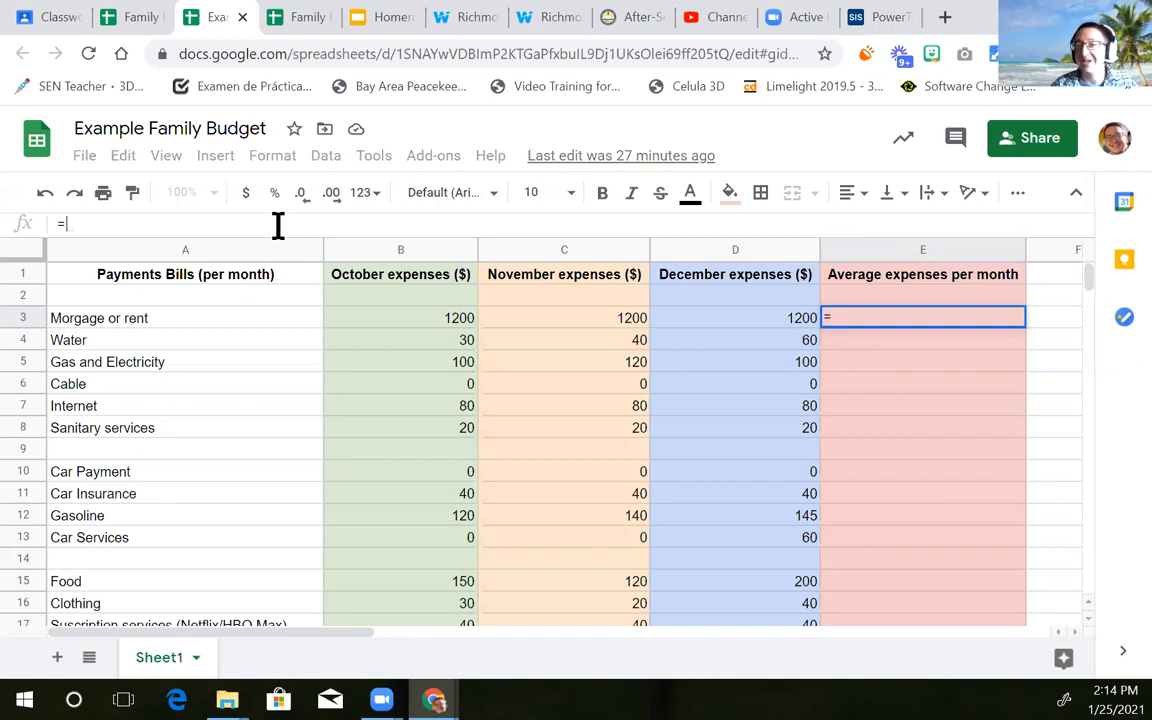
pyautogui.write('ave')
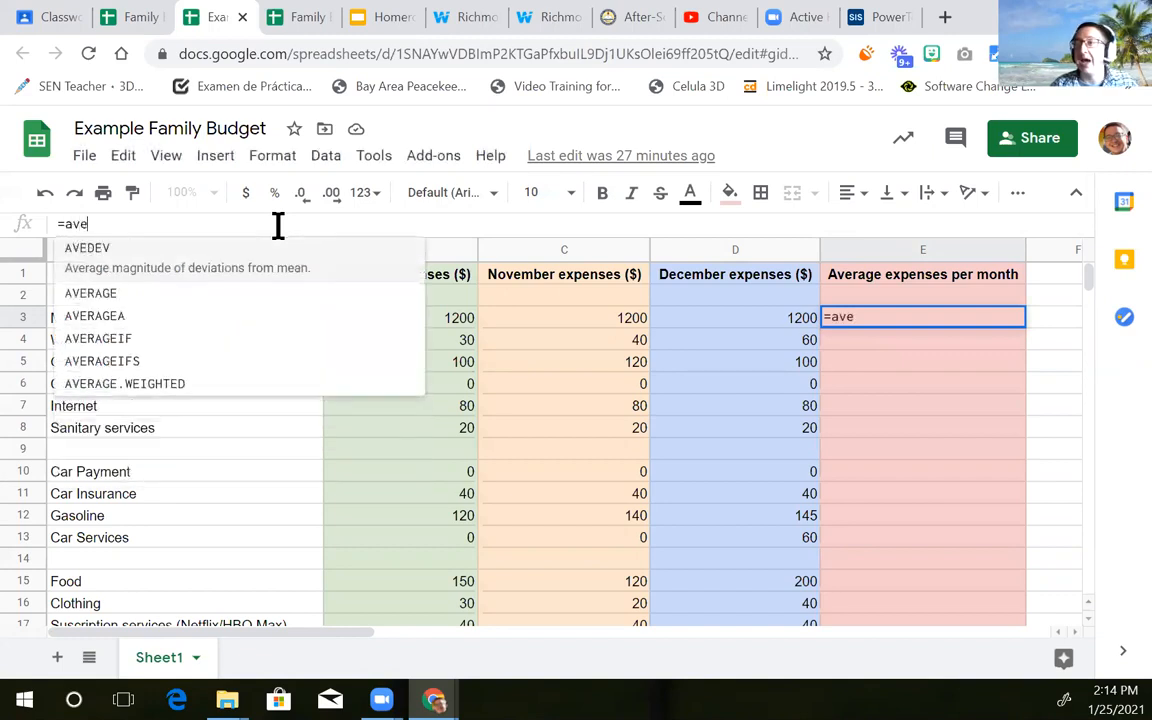
pyautogui.click(138, 300)
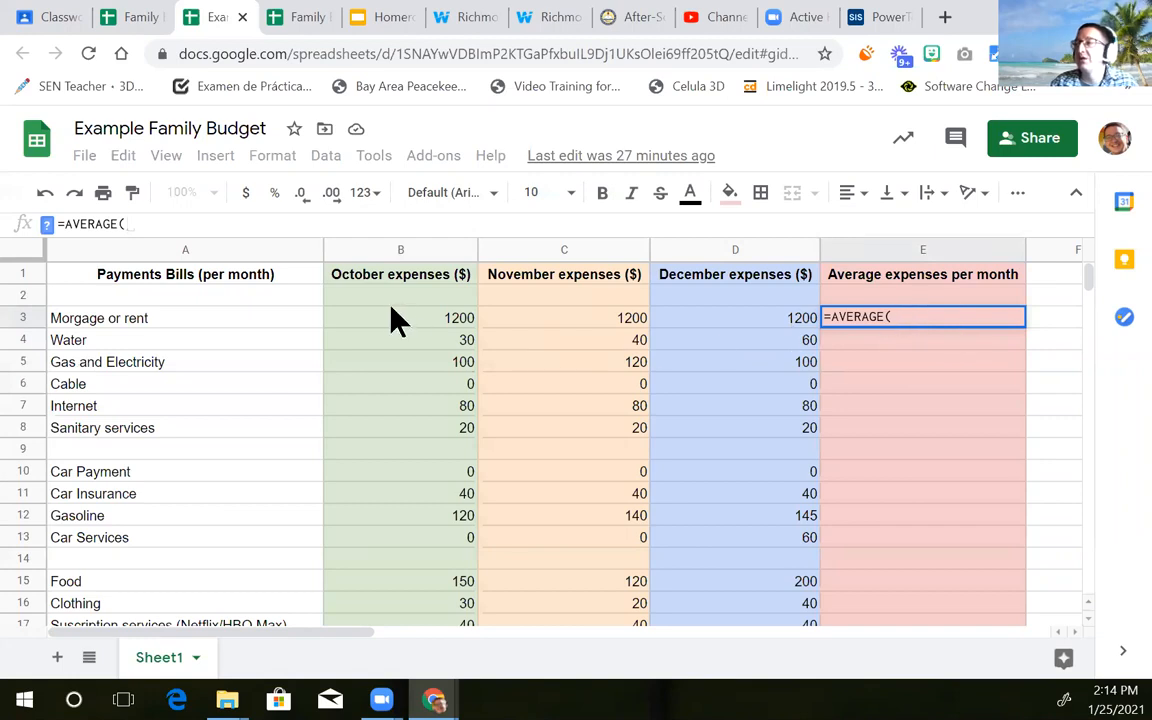
pyautogui.click(398, 328)
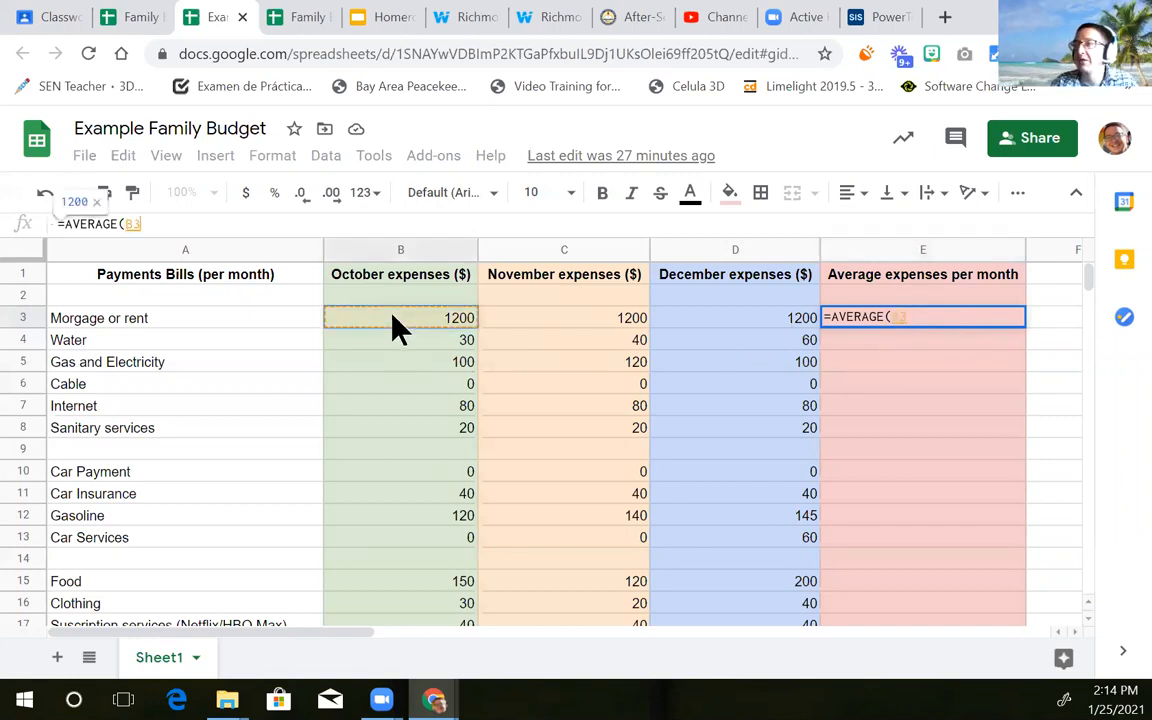
pyautogui.moveTo(398, 328); pyautogui.dragTo(726, 322)
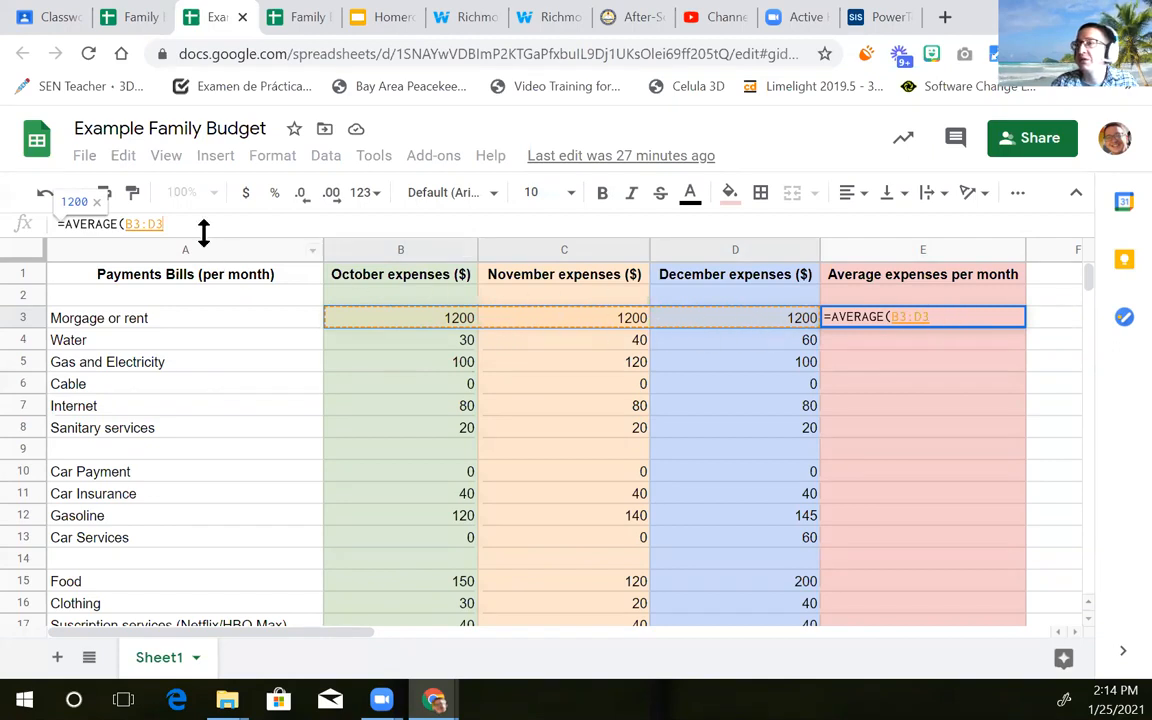
pyautogui.write(')')
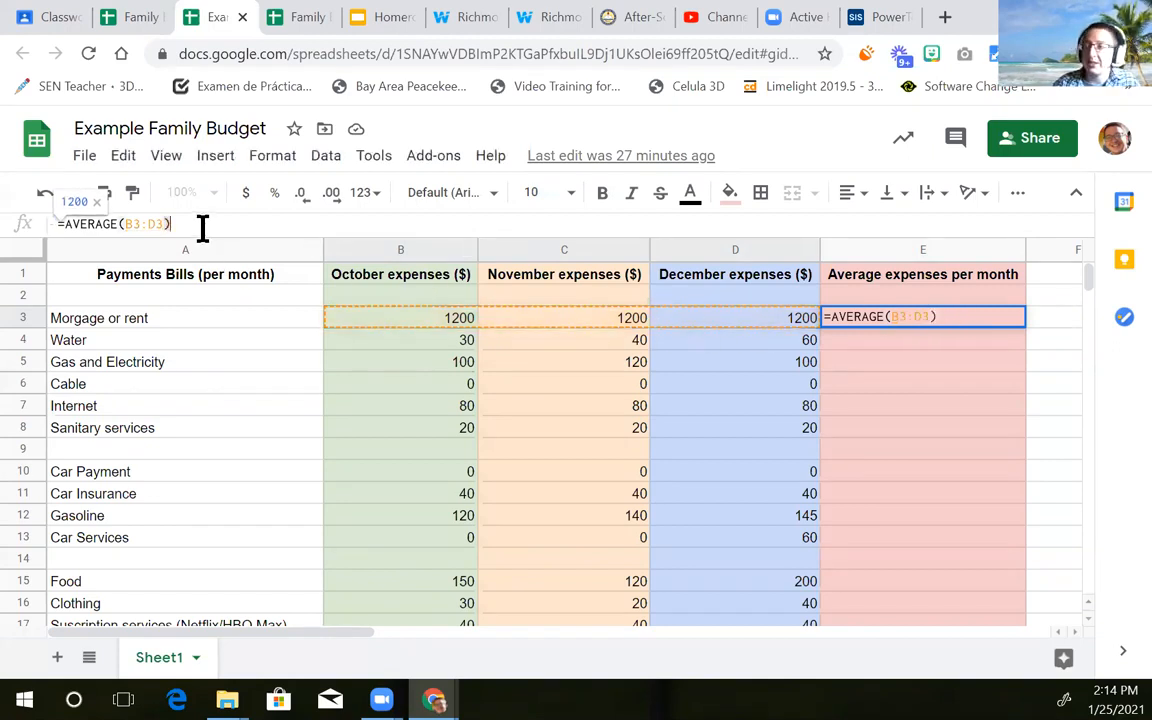
pyautogui.press('Return')
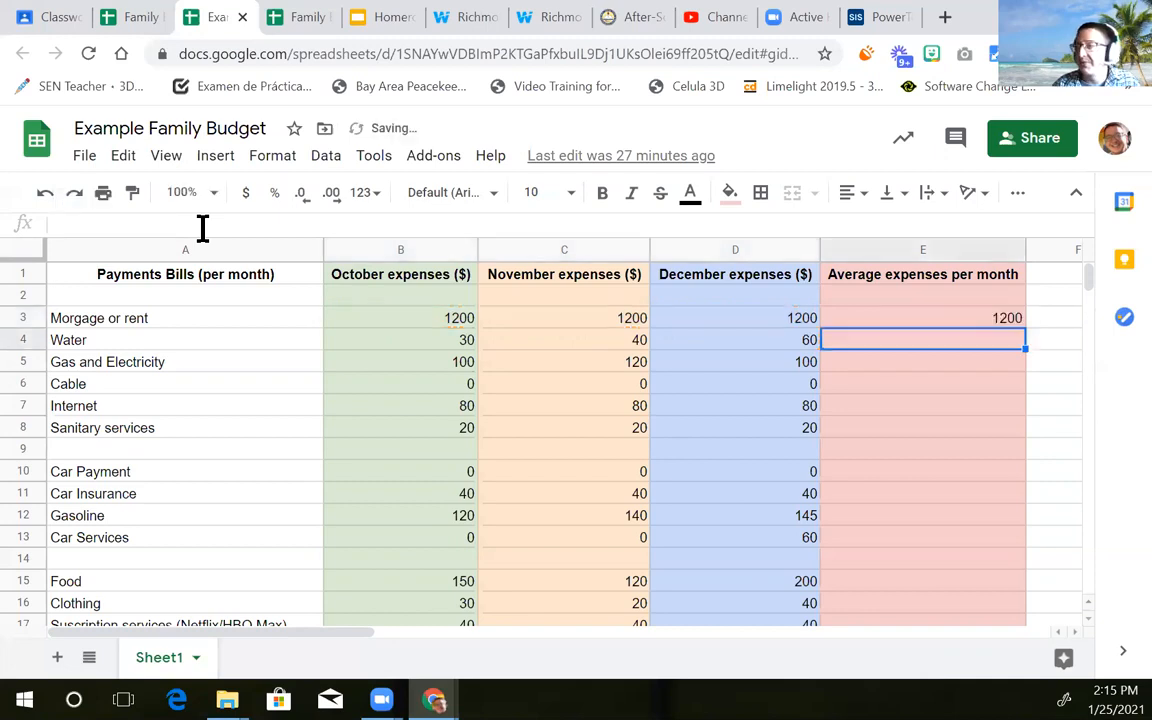
# Fill the average formula from E3 down the Average expenses per month column to the Health Insurance row, E20
pyautogui.click(980, 318)
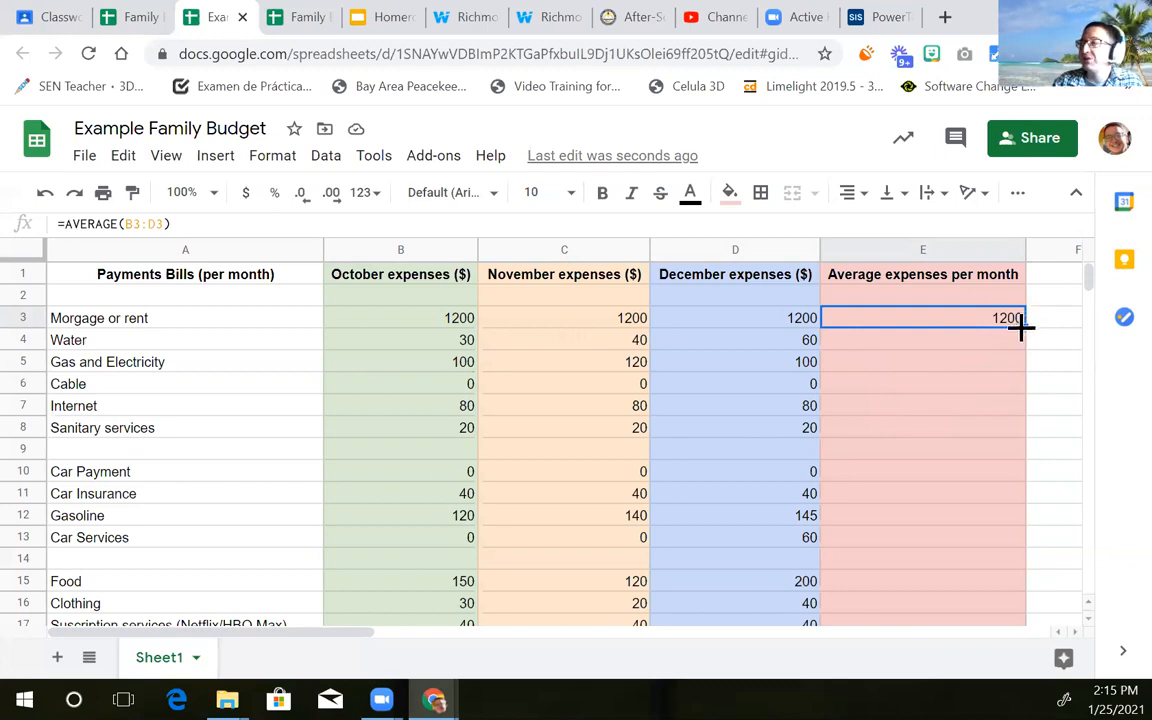
pyautogui.click(942, 353)
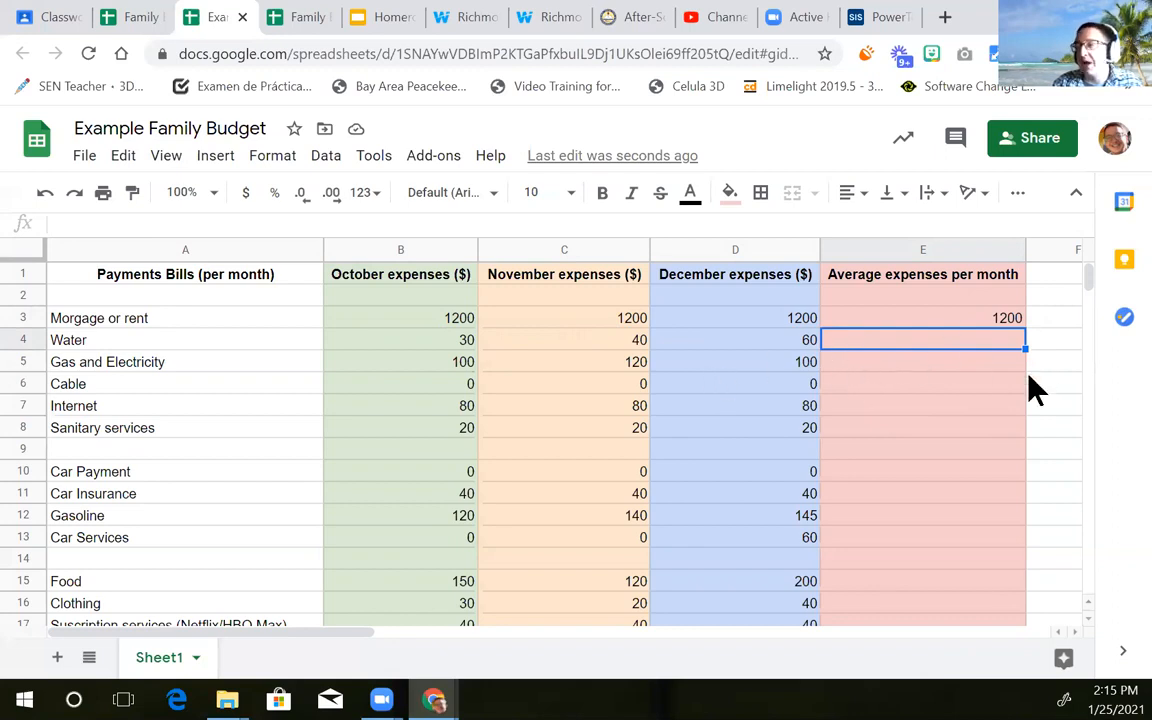
pyautogui.click(983, 320)
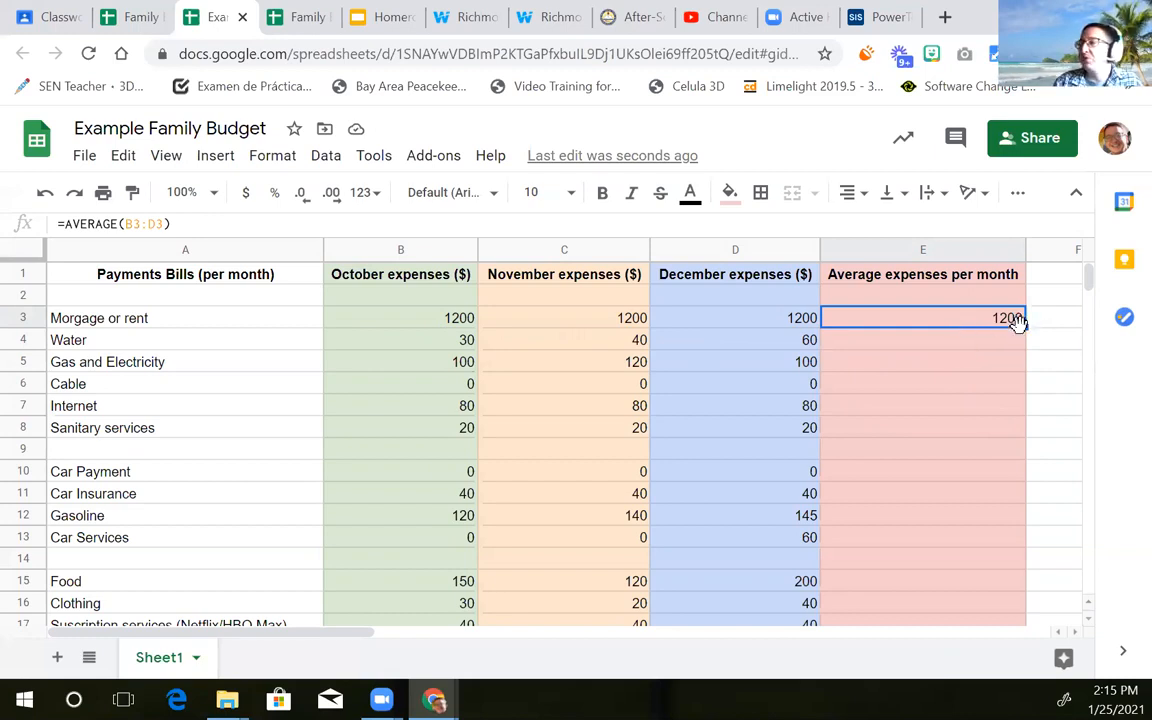
pyautogui.click(995, 342)
pyautogui.click(996, 326)
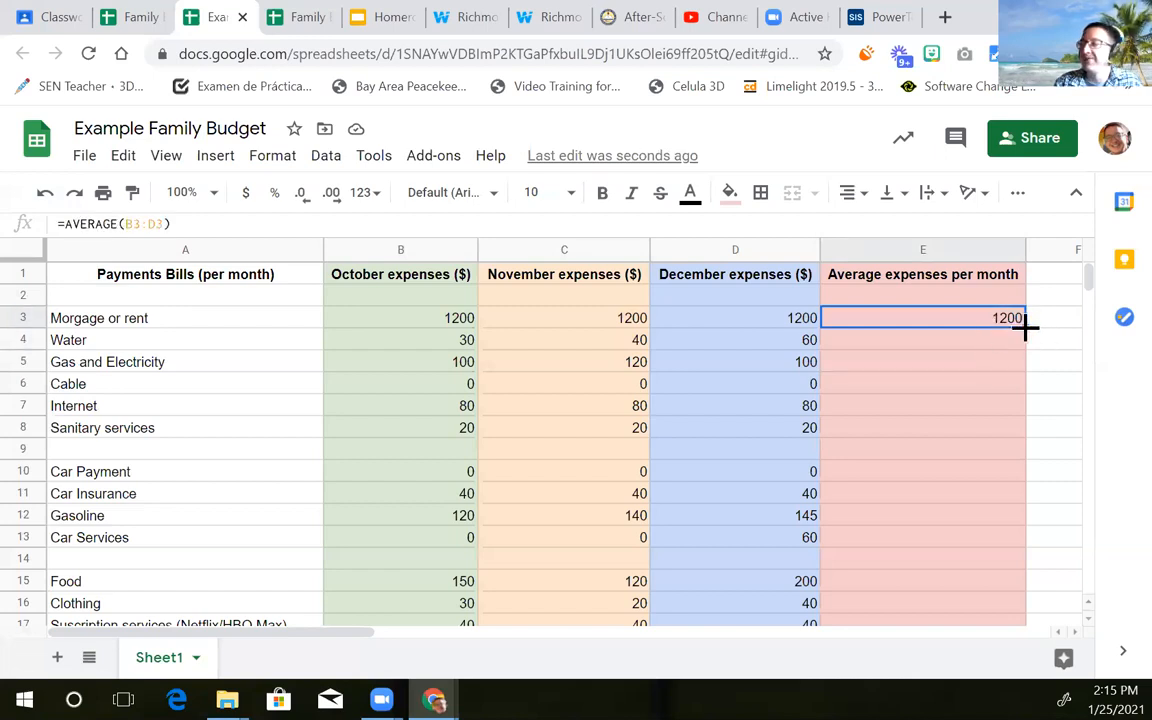
pyautogui.moveTo(1025, 326); pyautogui.dragTo(990, 418)
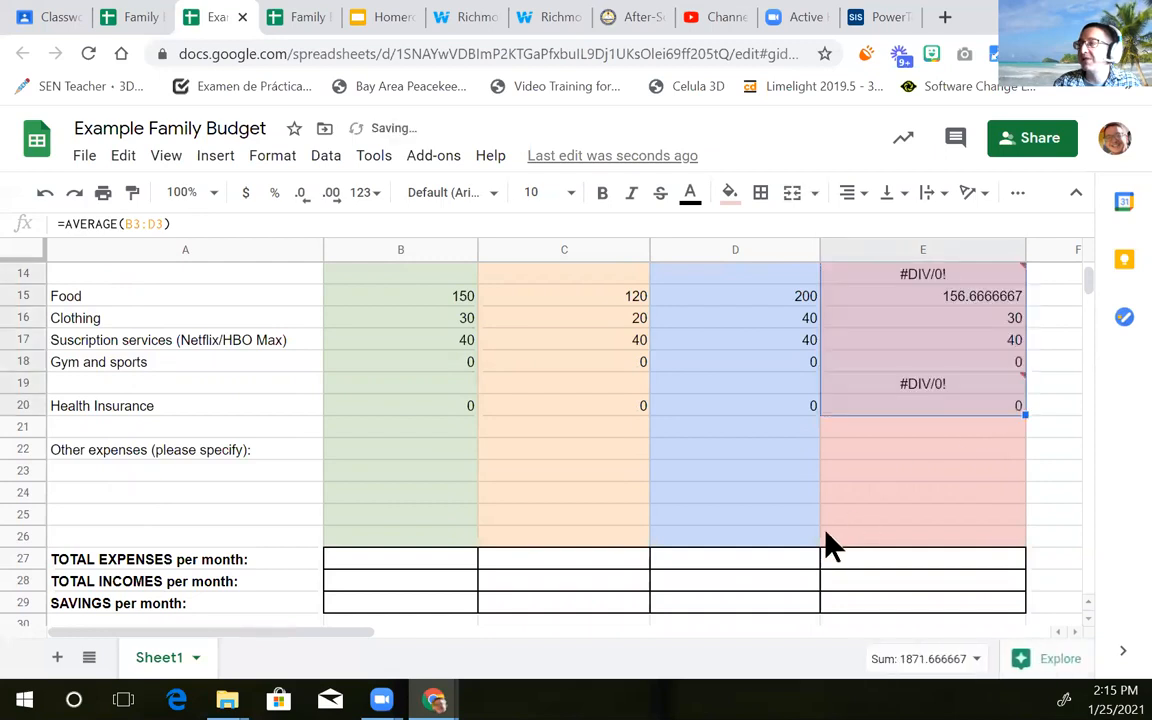
pyautogui.scroll(5, 835, 545)
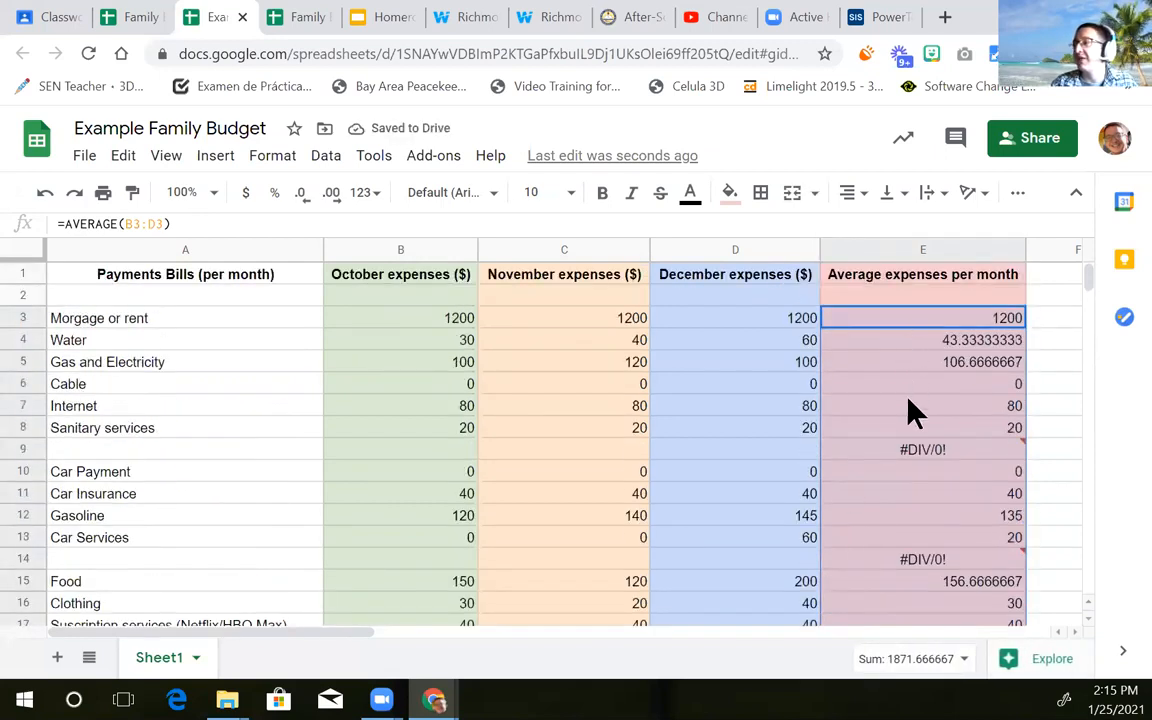
# Delete the average formulas from the blank separator rows in cells E9, E14 and E19
pyautogui.click(918, 460)
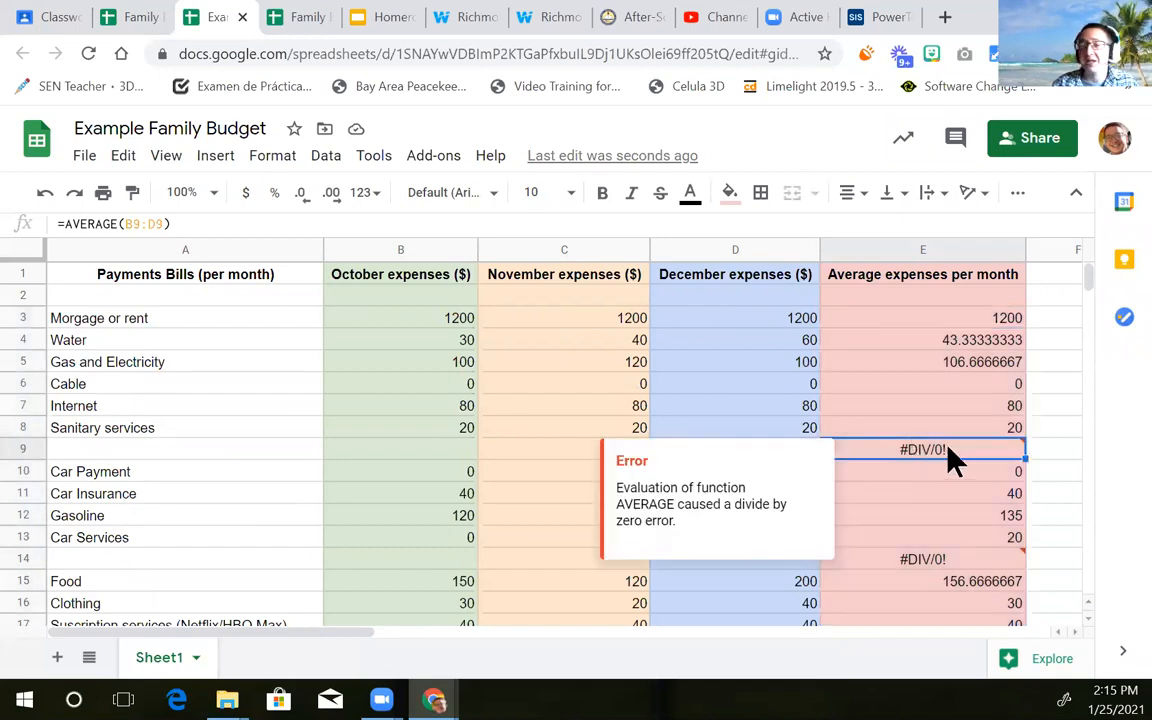
pyautogui.tripleClick(195, 224)
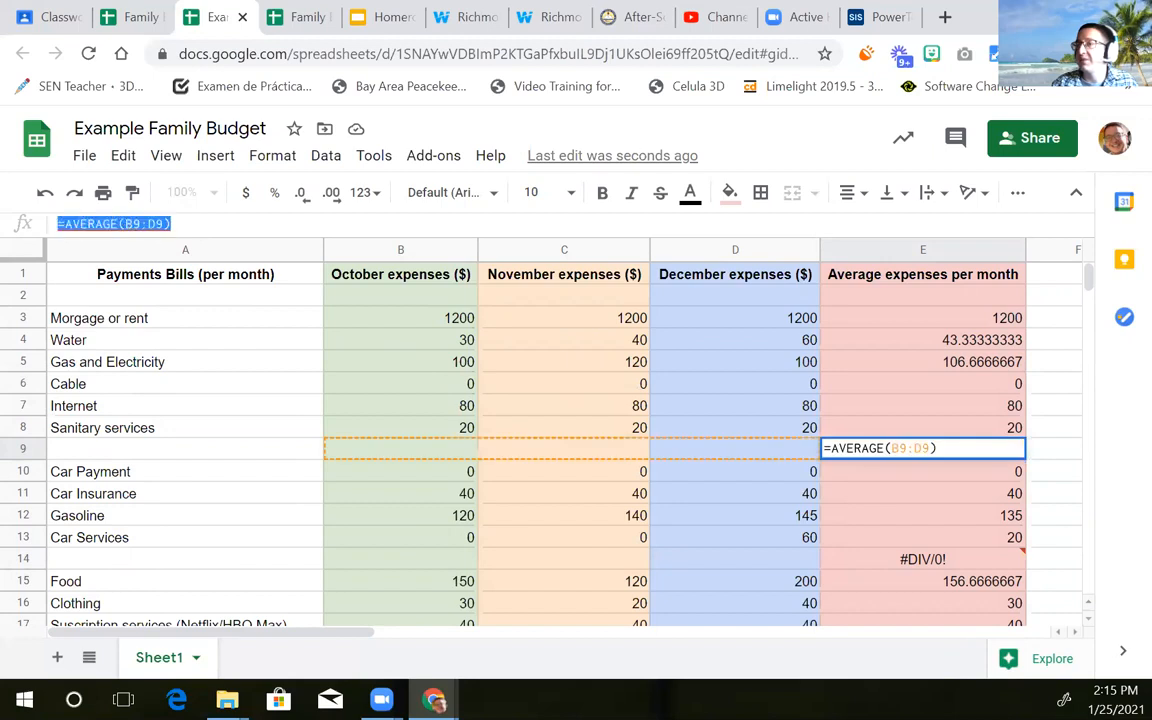
pyautogui.press('BackSpace')
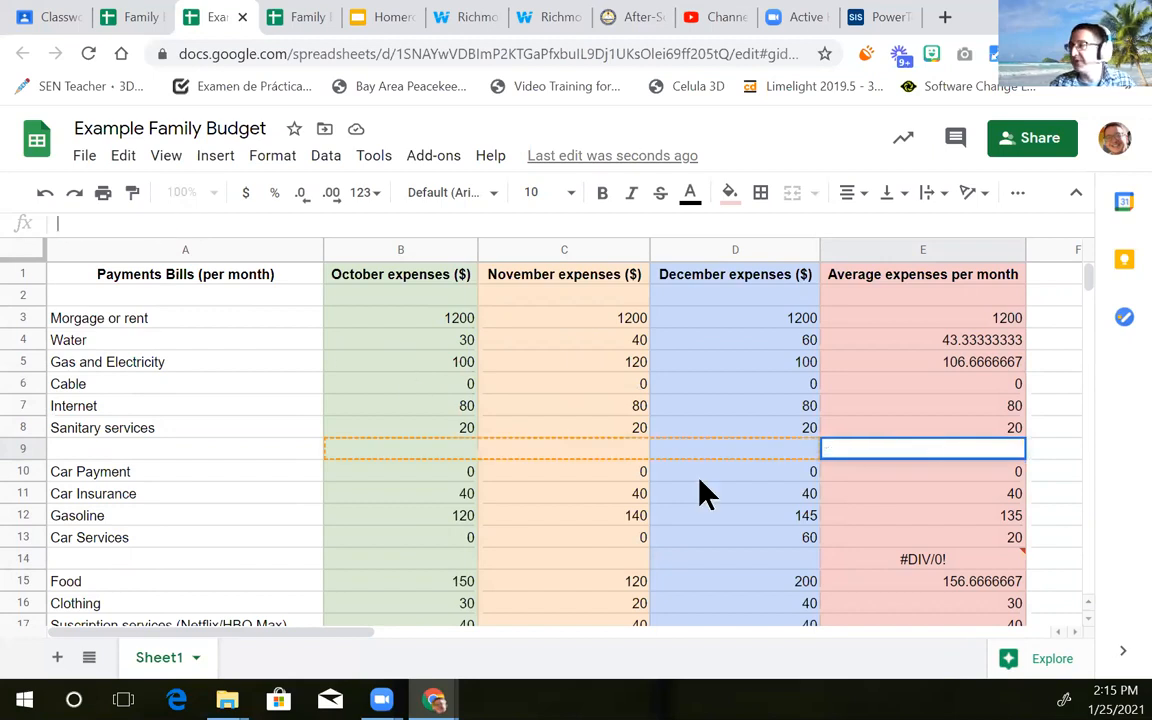
pyautogui.click(970, 566)
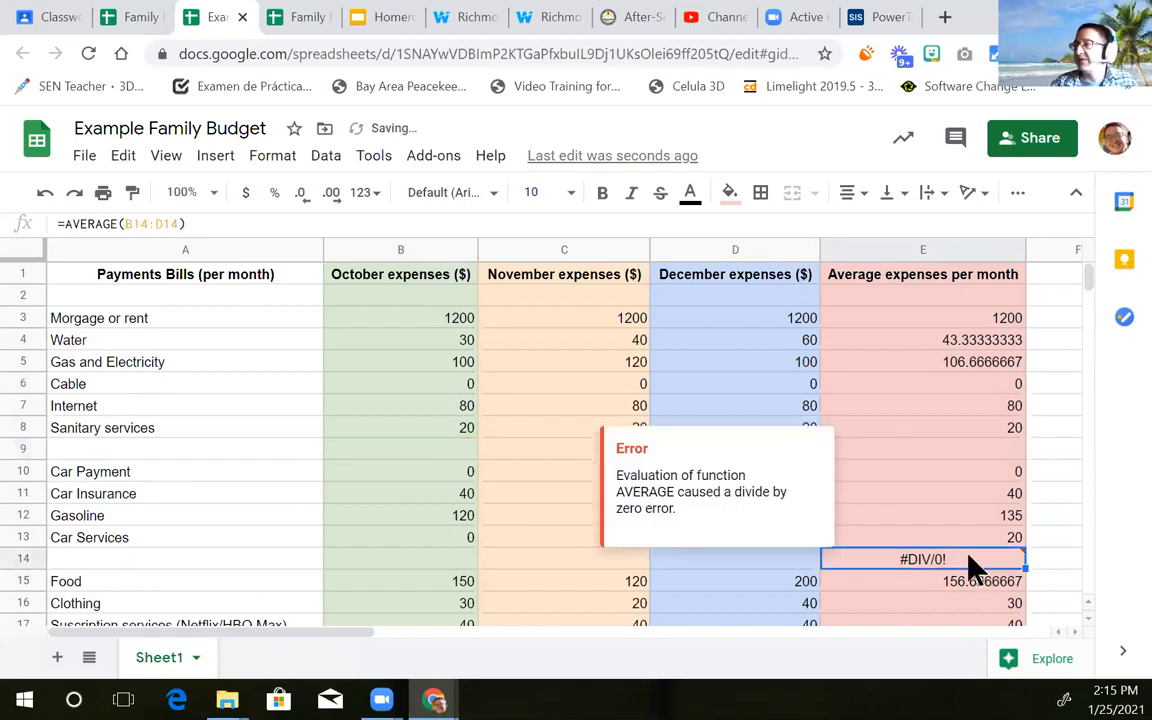
pyautogui.tripleClick(303, 224)
pyautogui.press('BackSpace')
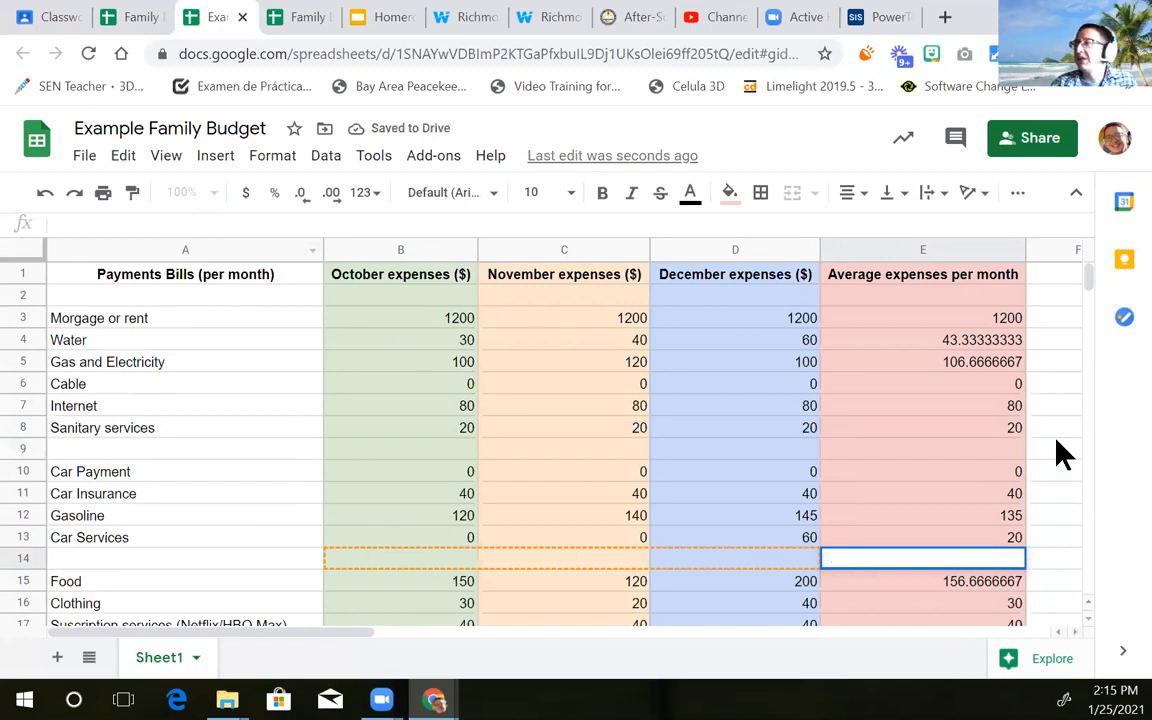
pyautogui.scroll(-3, 1005, 465)
pyautogui.click(957, 524)
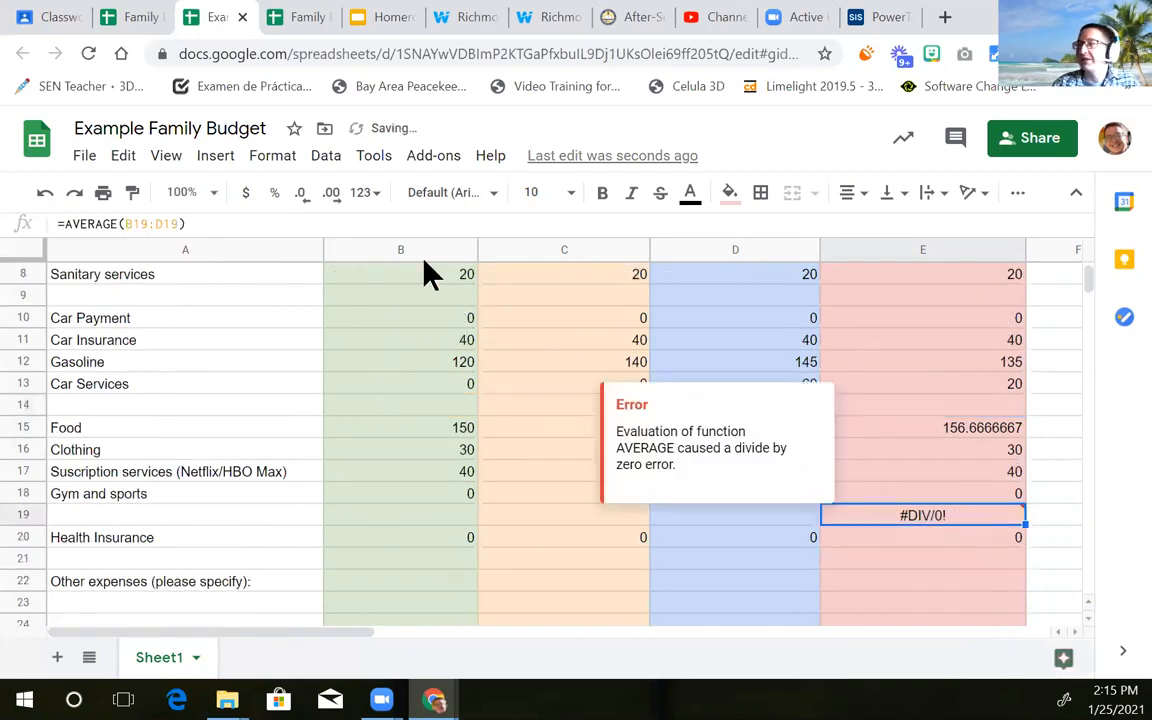
pyautogui.tripleClick(257, 224)
pyautogui.press('BackSpace')
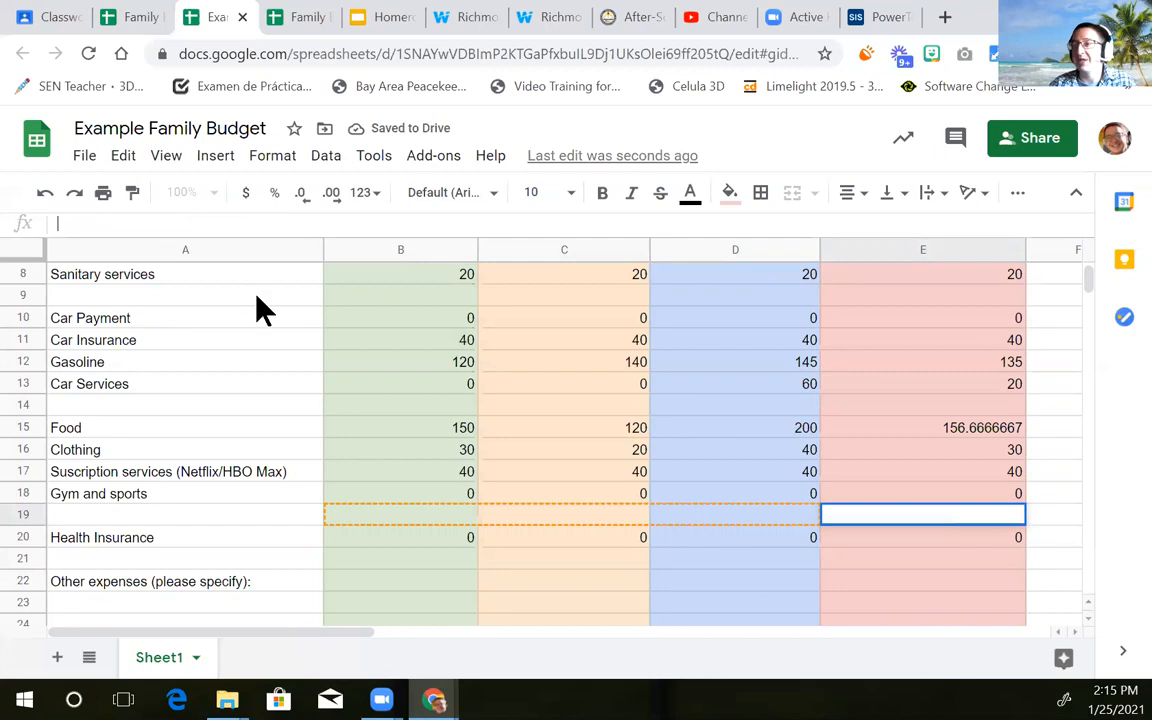
pyautogui.click(930, 548)
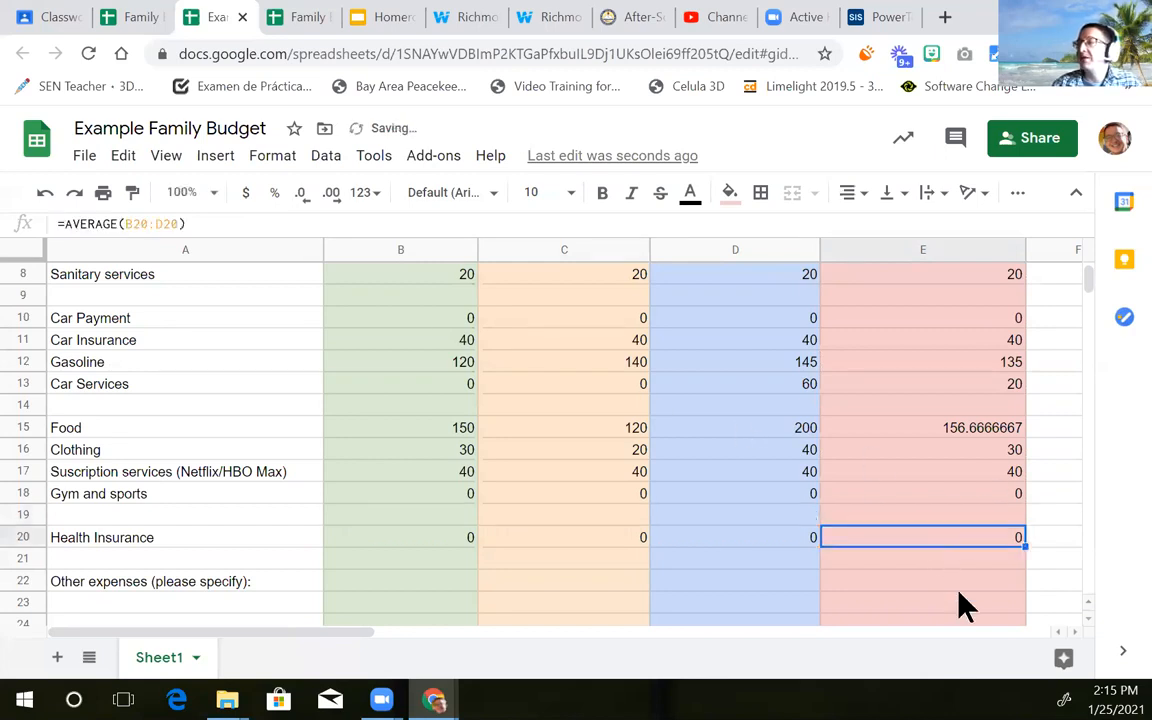
# Review the Average expenses per month column, checking the Cable average and the cleared cells in the blank separator rows
pyautogui.scroll(3, 962, 595)
pyautogui.click(965, 384)
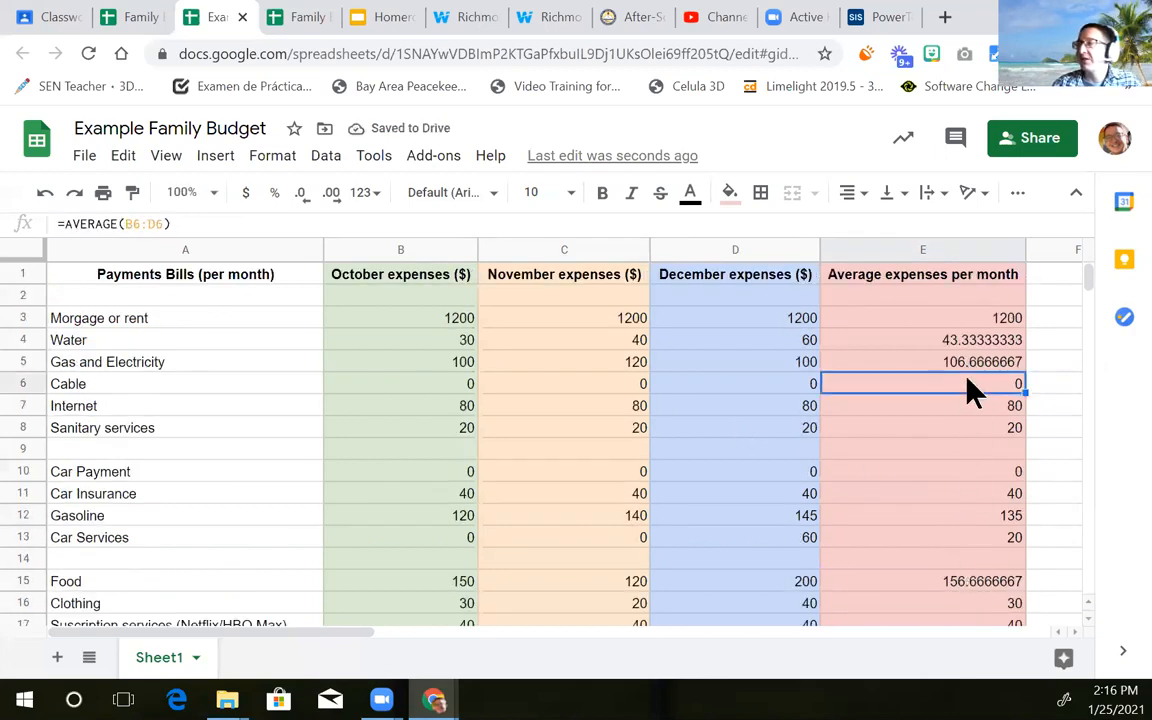
pyautogui.click(941, 558)
pyautogui.click(941, 447)
pyautogui.click(935, 543)
pyautogui.click(933, 552)
pyautogui.scroll(-3, 940, 558)
pyautogui.click(957, 518)
pyautogui.scroll(-1, 950, 535)
pyautogui.scroll(4, 945, 520)
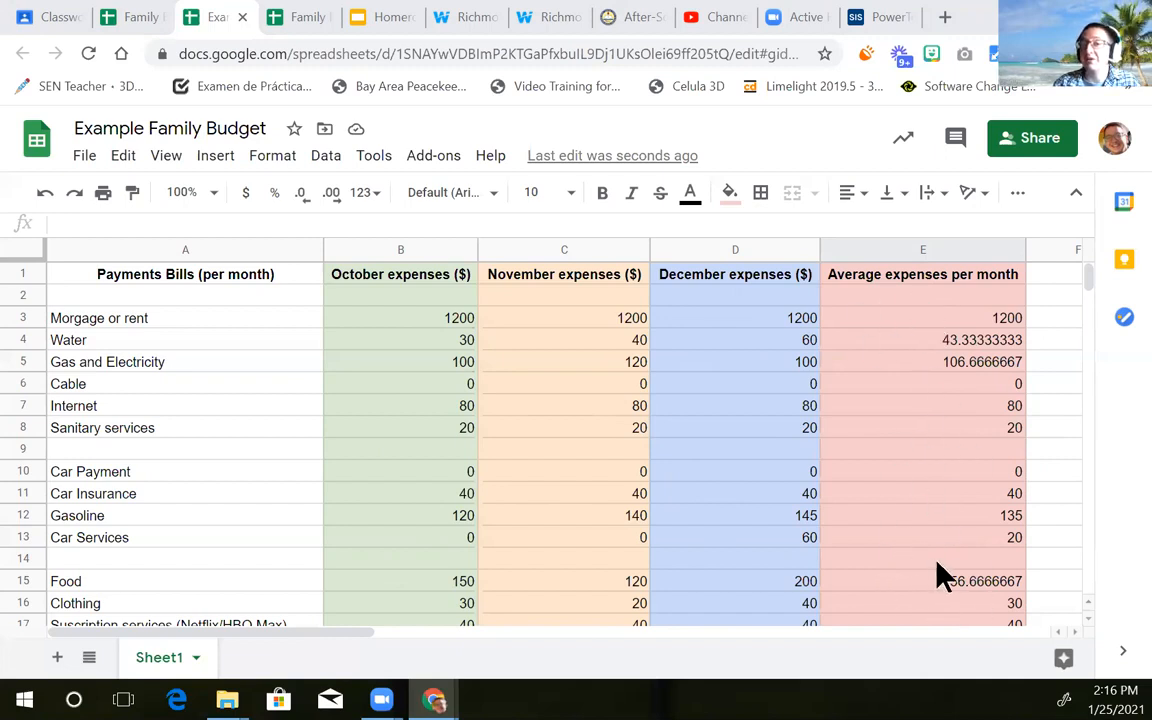
# Format the whole Average expenses per month column, column E, to show two decimal places
pyautogui.click(921, 250)
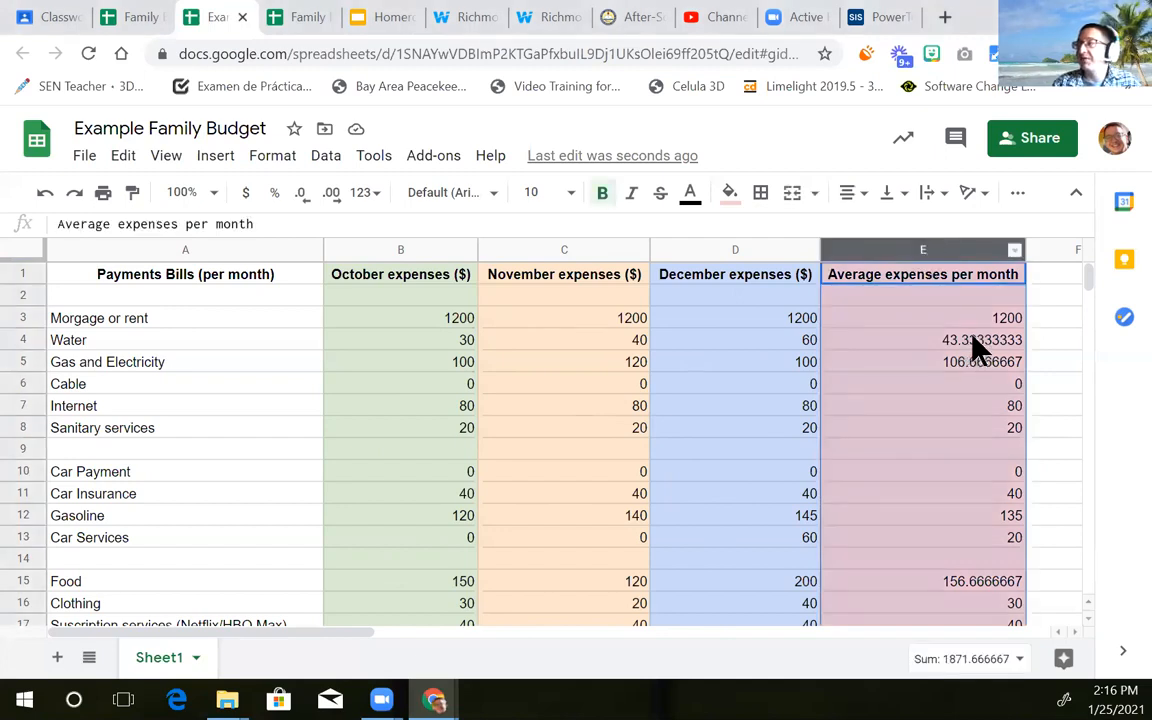
pyautogui.click(305, 193)
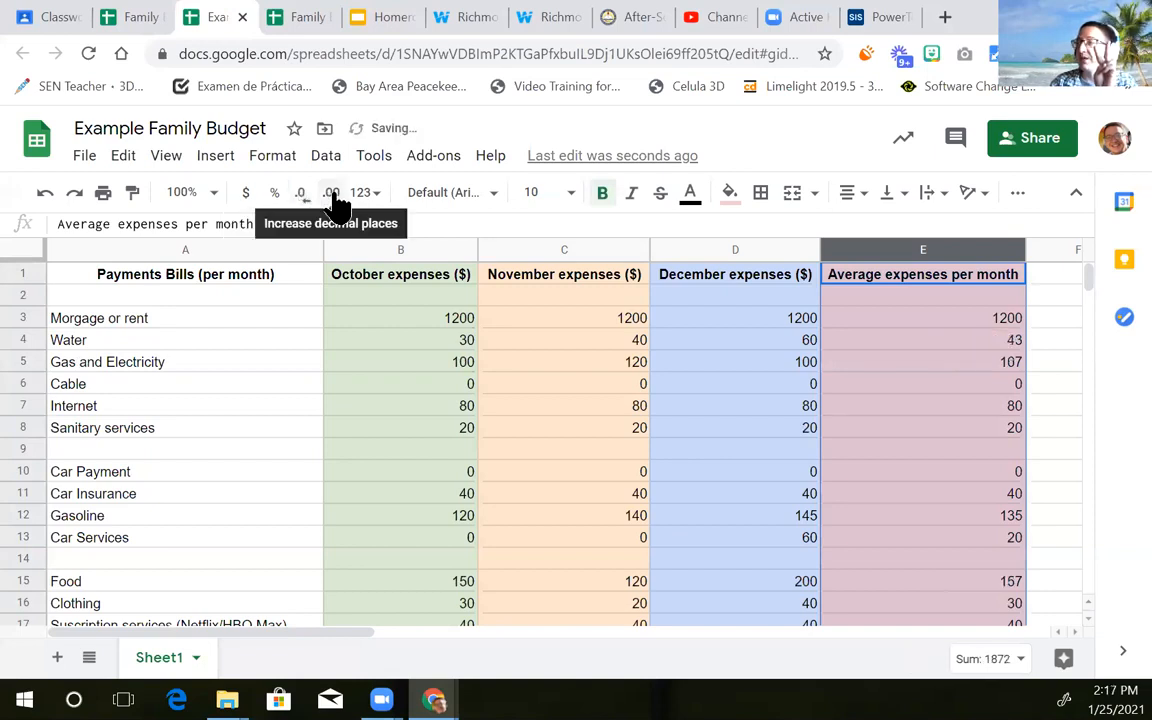
pyautogui.click(333, 195)
pyautogui.click(334, 196)
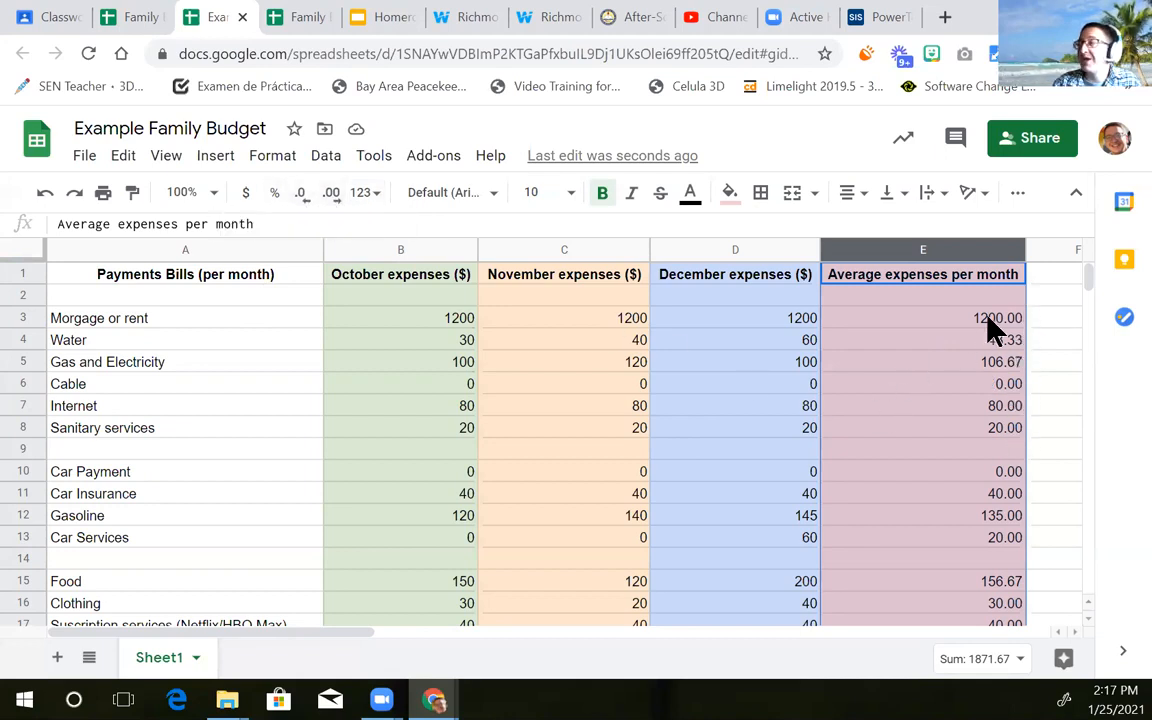
pyautogui.scroll(-4, 990, 575)
pyautogui.scroll(4, 997, 548)
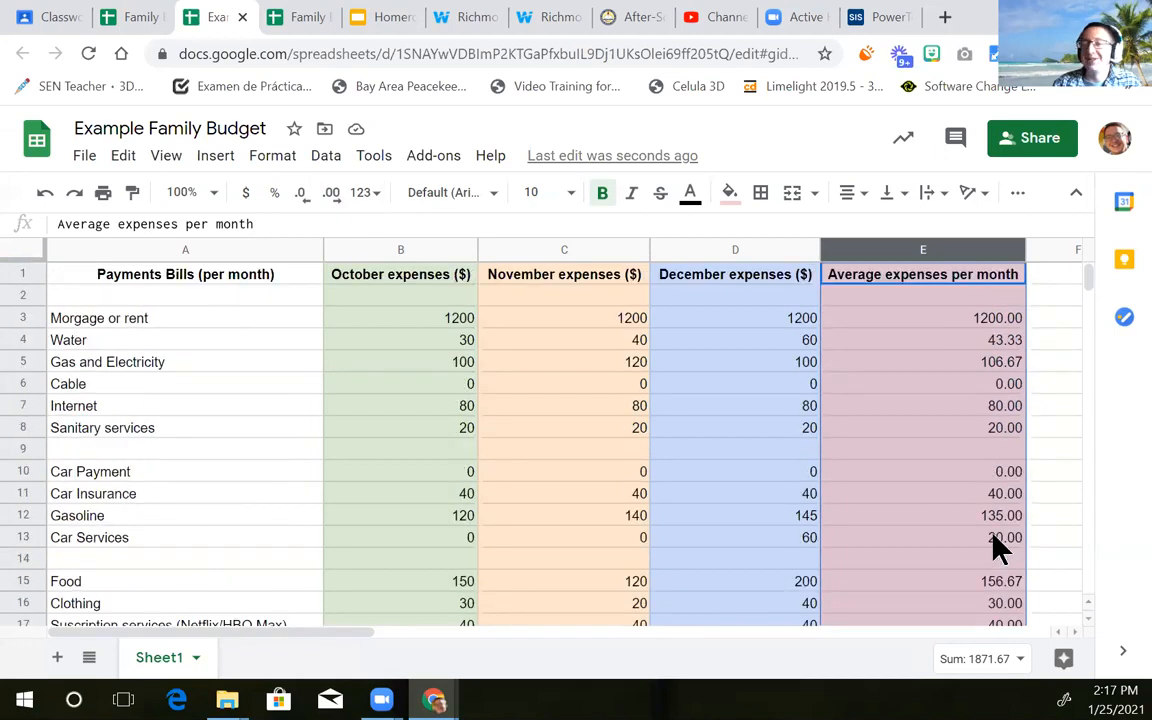
# Read instructions 5 and 6 on the average column, totals and savings, and select October's TOTAL EXPENSES cell B27
pyautogui.scroll(-9, 843, 501)
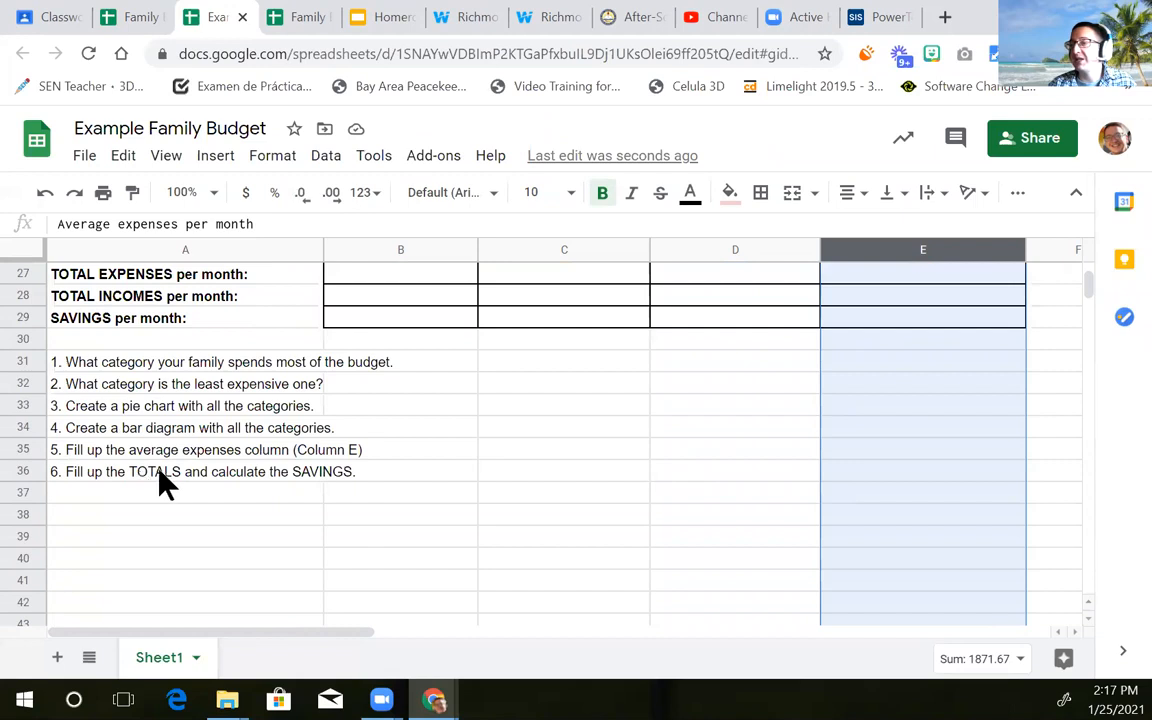
pyautogui.click(164, 476)
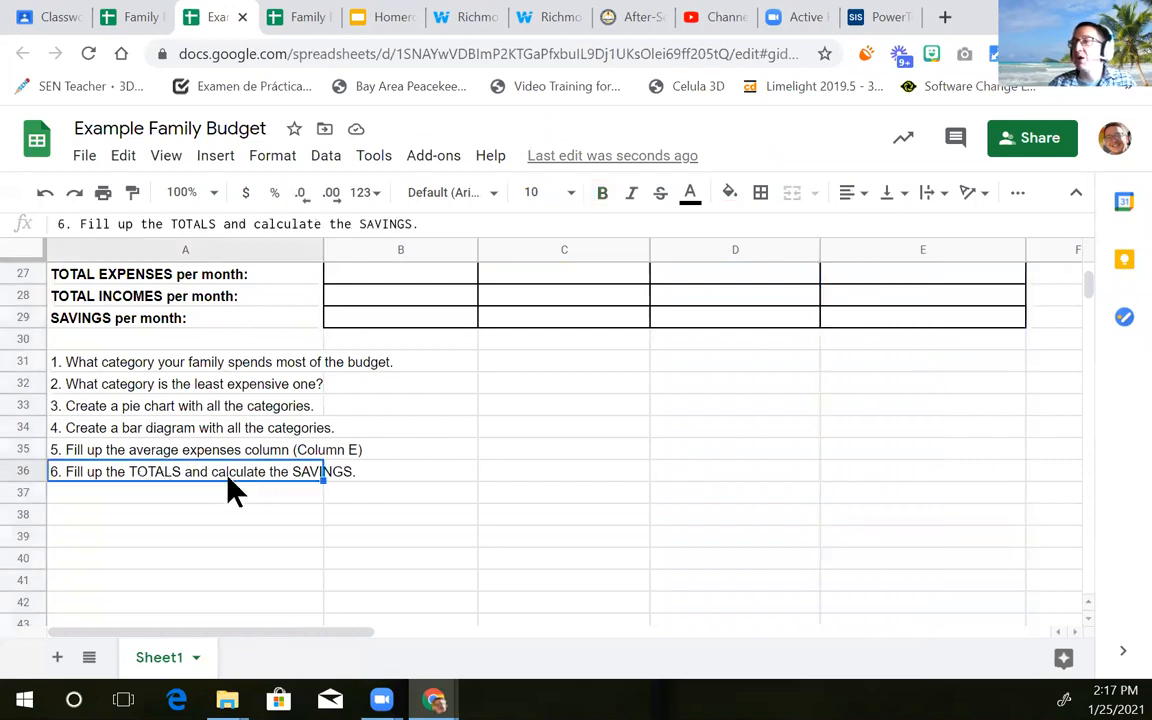
pyautogui.click(321, 453)
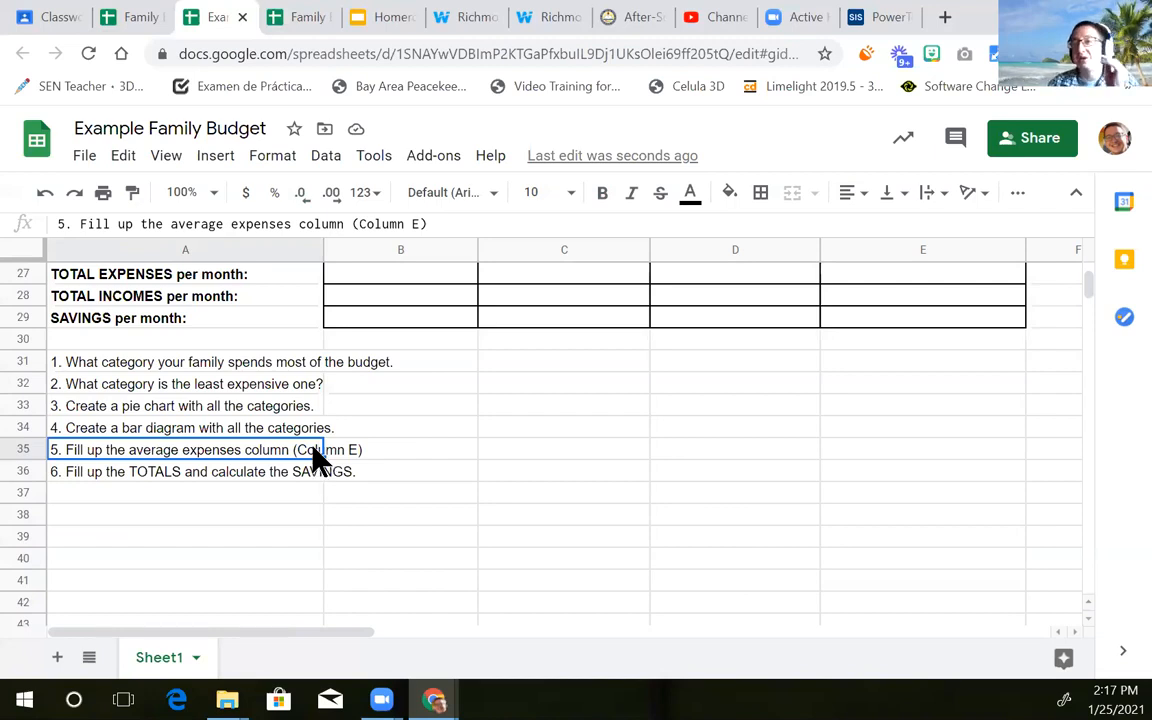
pyautogui.click(200, 477)
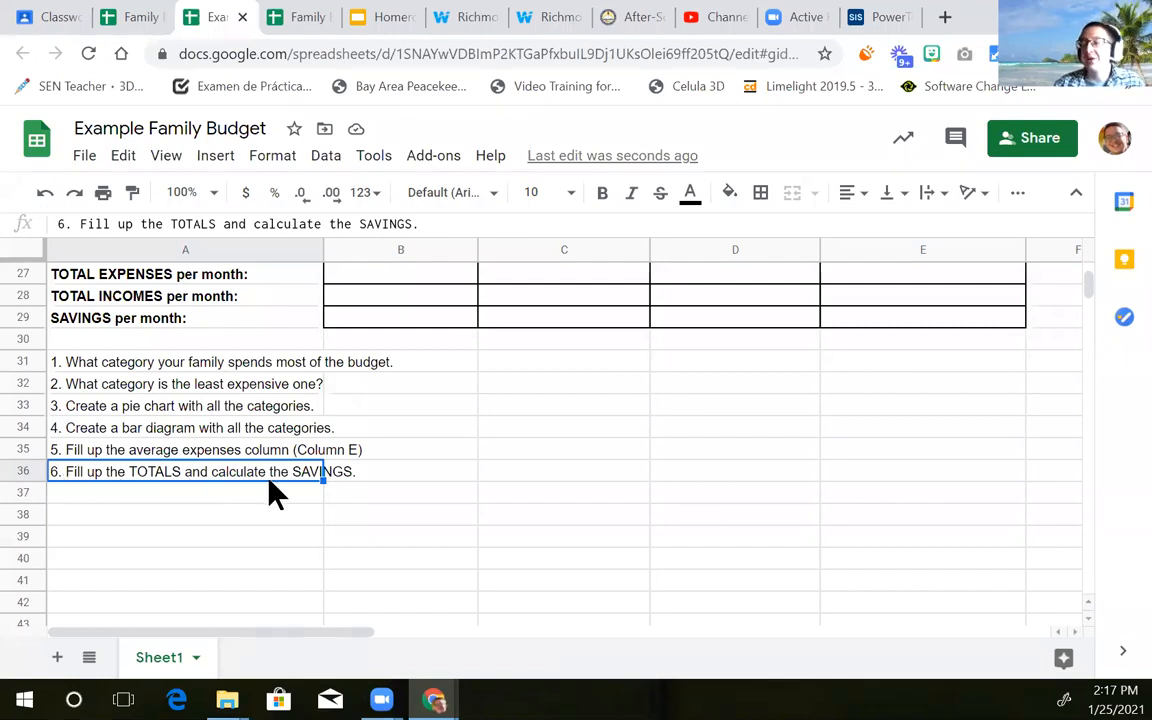
pyautogui.scroll(5, 332, 491)
pyautogui.scroll(-3, 332, 491)
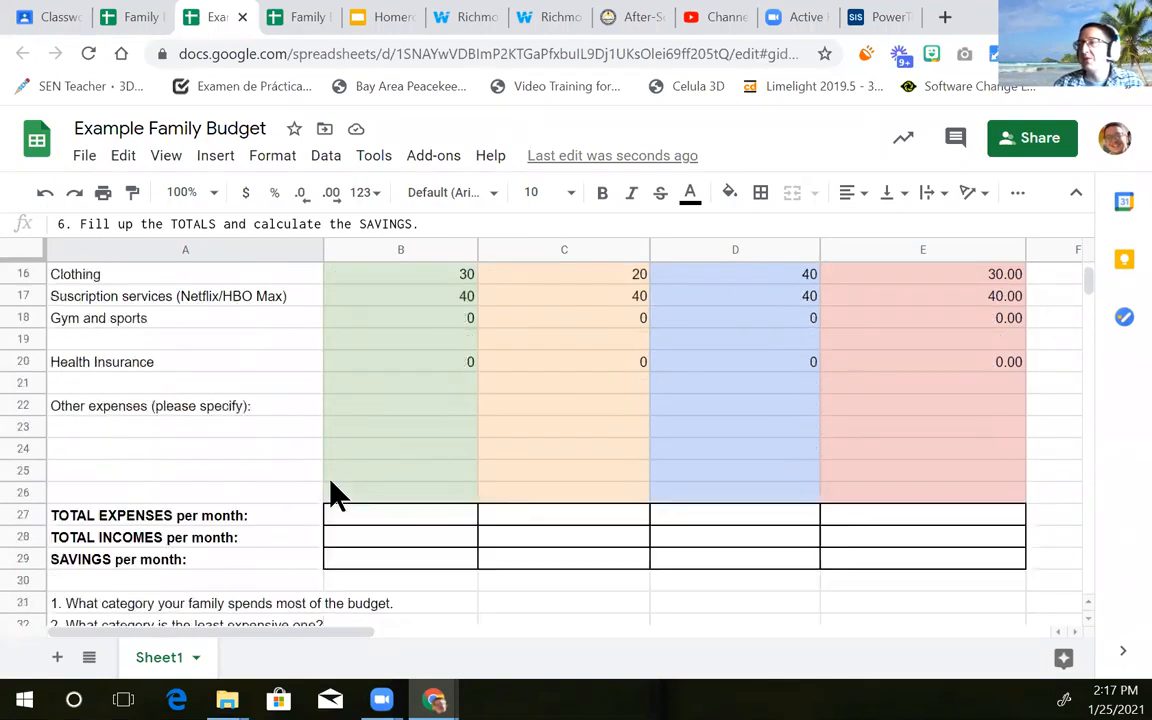
pyautogui.click(370, 451)
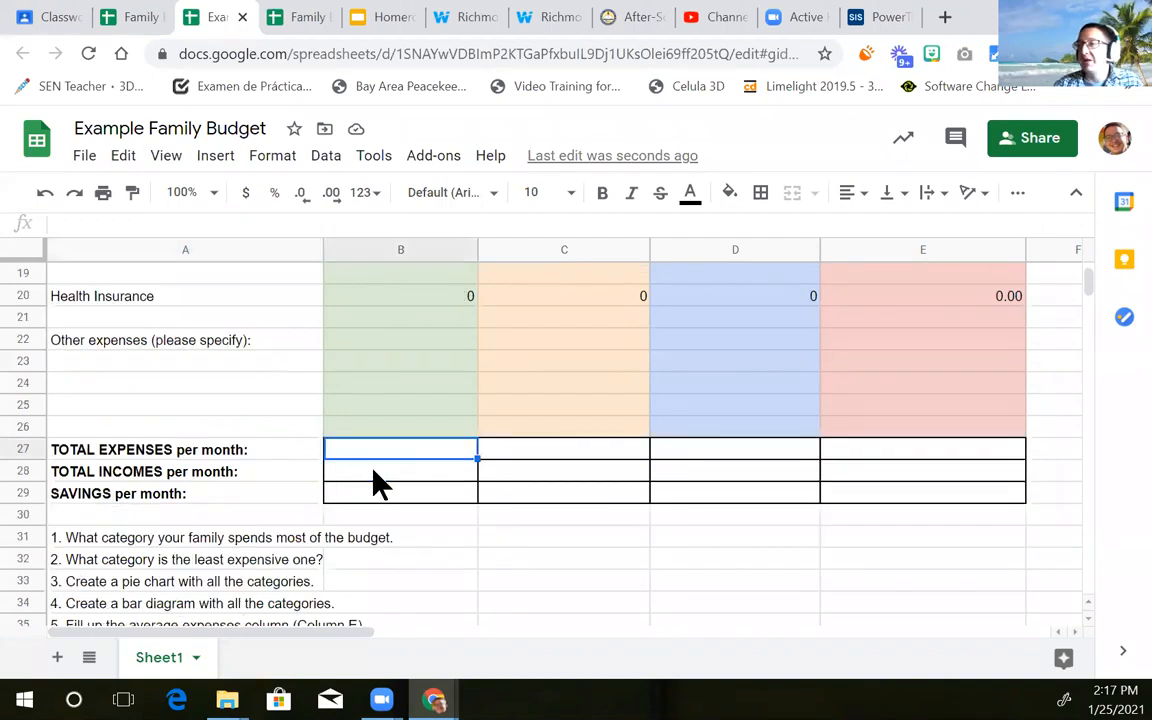
# Point out the summary cells for total expenses, total incomes and savings by selecting range B27:E29
pyautogui.click(554, 453)
pyautogui.click(766, 463)
pyautogui.click(946, 463)
pyautogui.moveTo(946, 463); pyautogui.dragTo(429, 499)
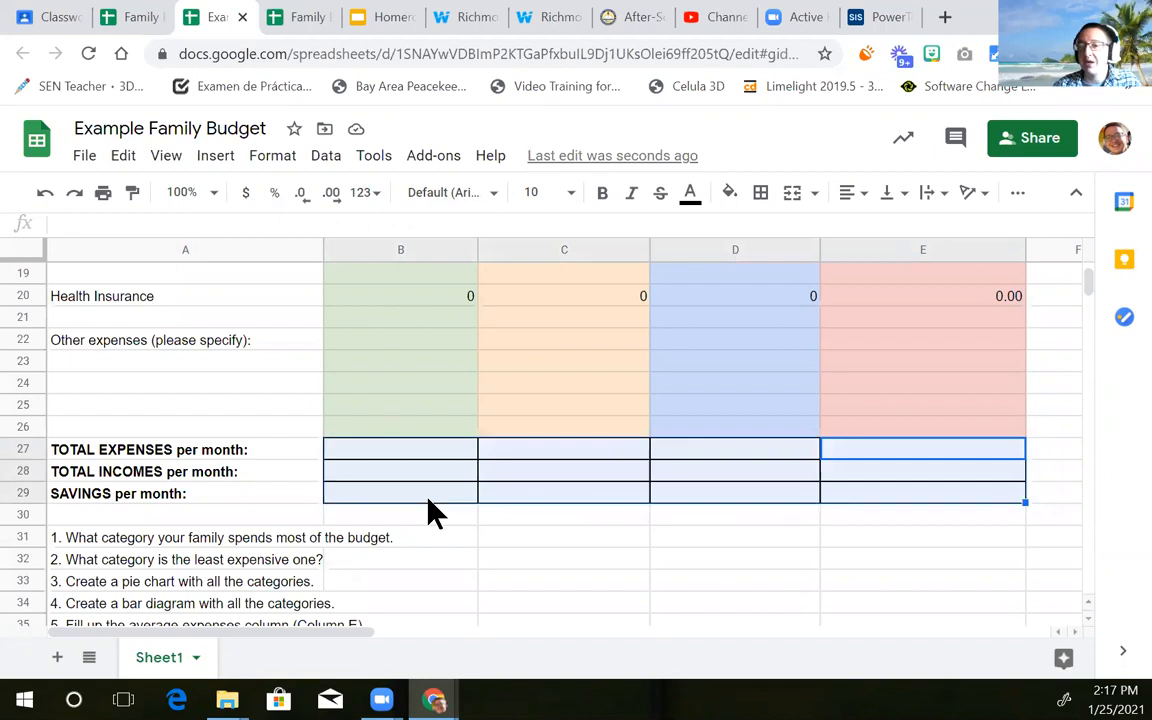
pyautogui.scroll(5, 430, 510)
pyautogui.scroll(-3, 430, 510)
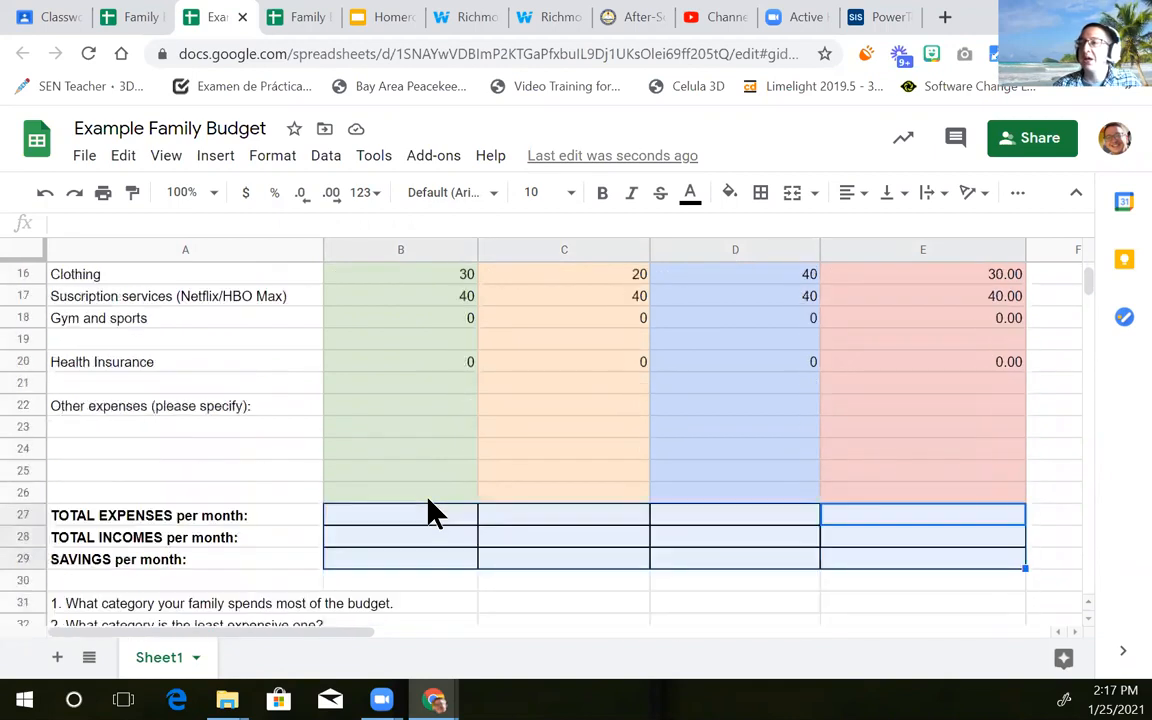
# Highlight October's expenses from B3 to B23 to show which cells make up the monthly total
pyautogui.click(384, 514)
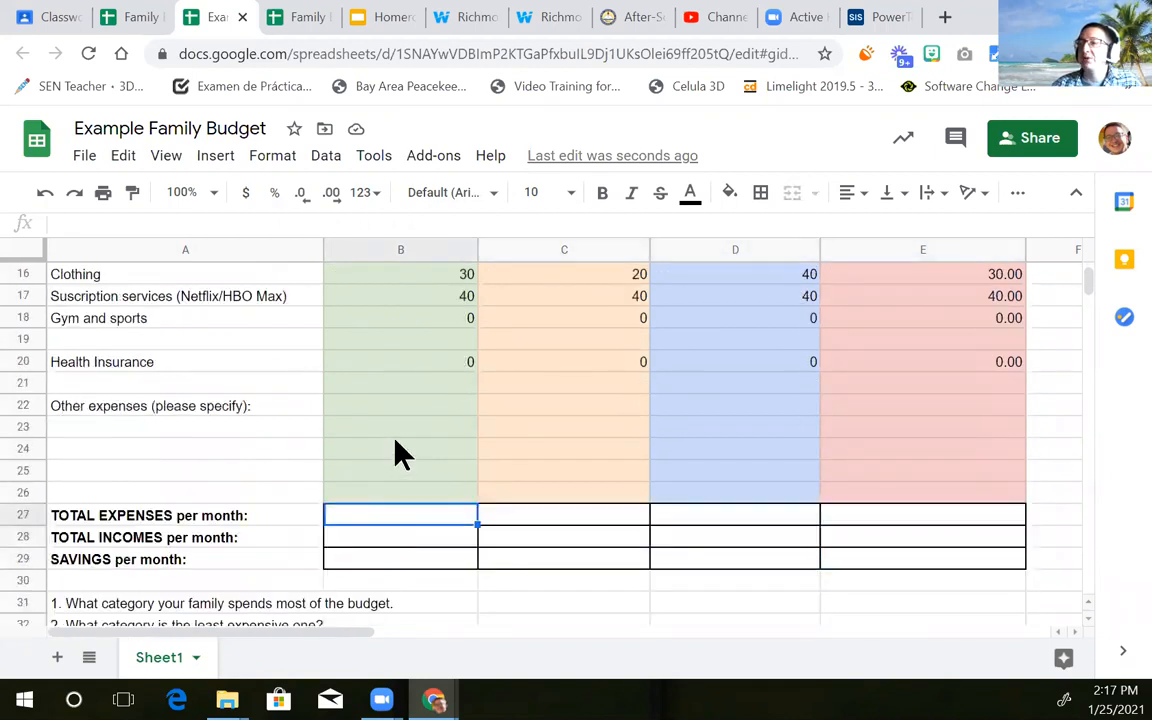
pyautogui.scroll(5, 391, 532)
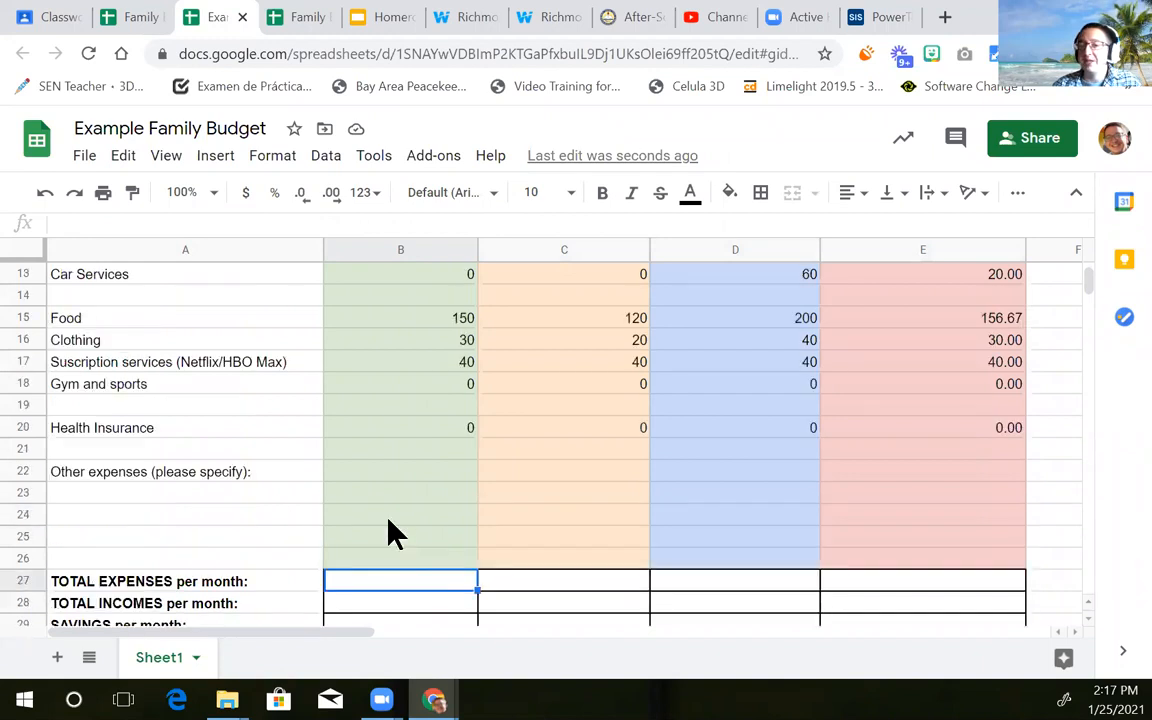
pyautogui.moveTo(421, 313); pyautogui.dragTo(404, 591)
pyautogui.scroll(-1, 408, 535)
pyautogui.scroll(-1, 415, 548)
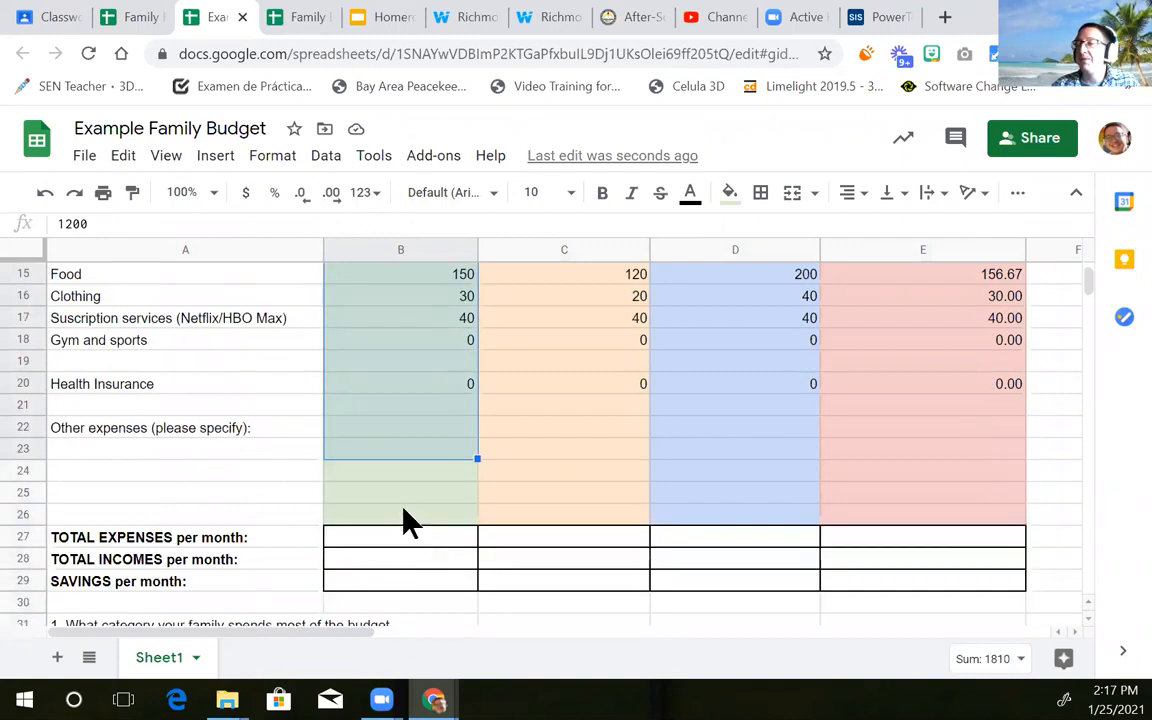
# Enter the formula =SUM(B3:B23) in cell B27 for October's TOTAL EXPENSES
pyautogui.click(365, 546)
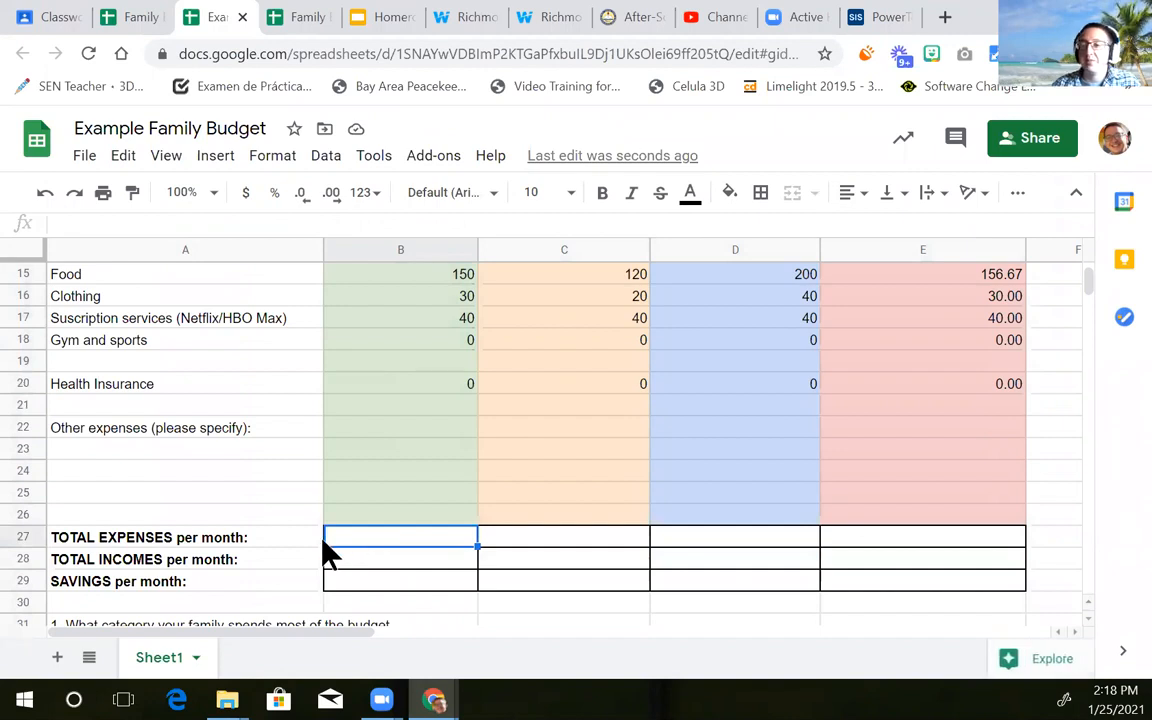
pyautogui.click(193, 225)
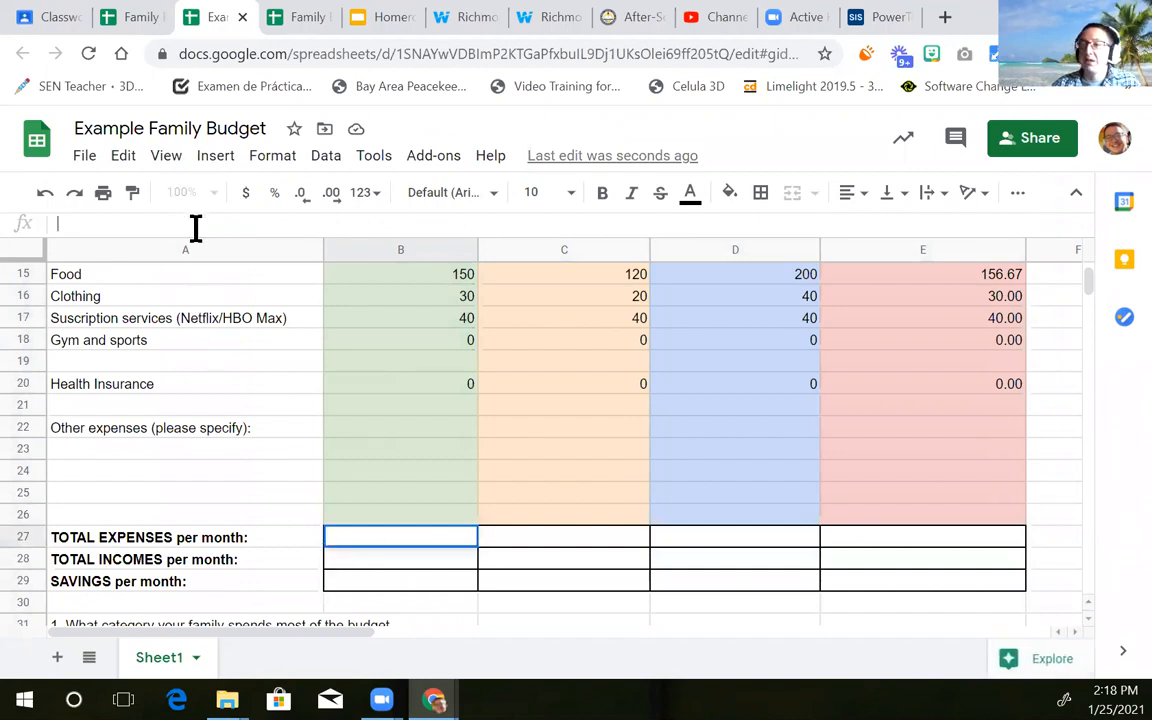
pyautogui.write('=')
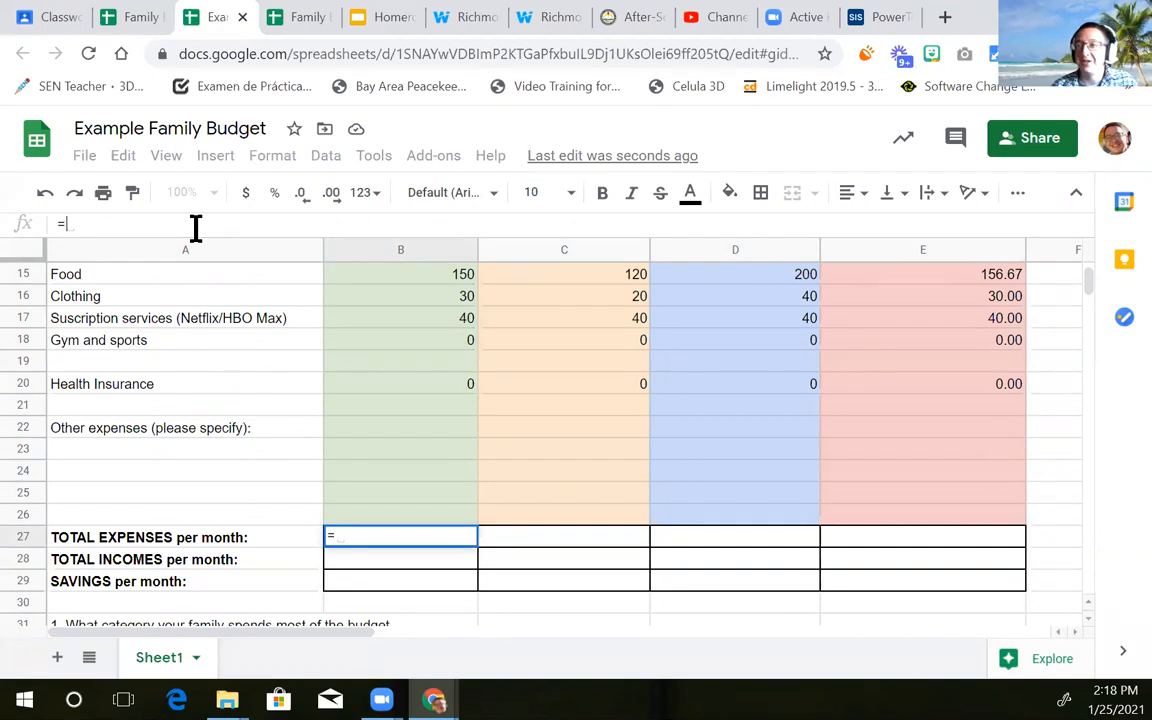
pyautogui.write('sum')
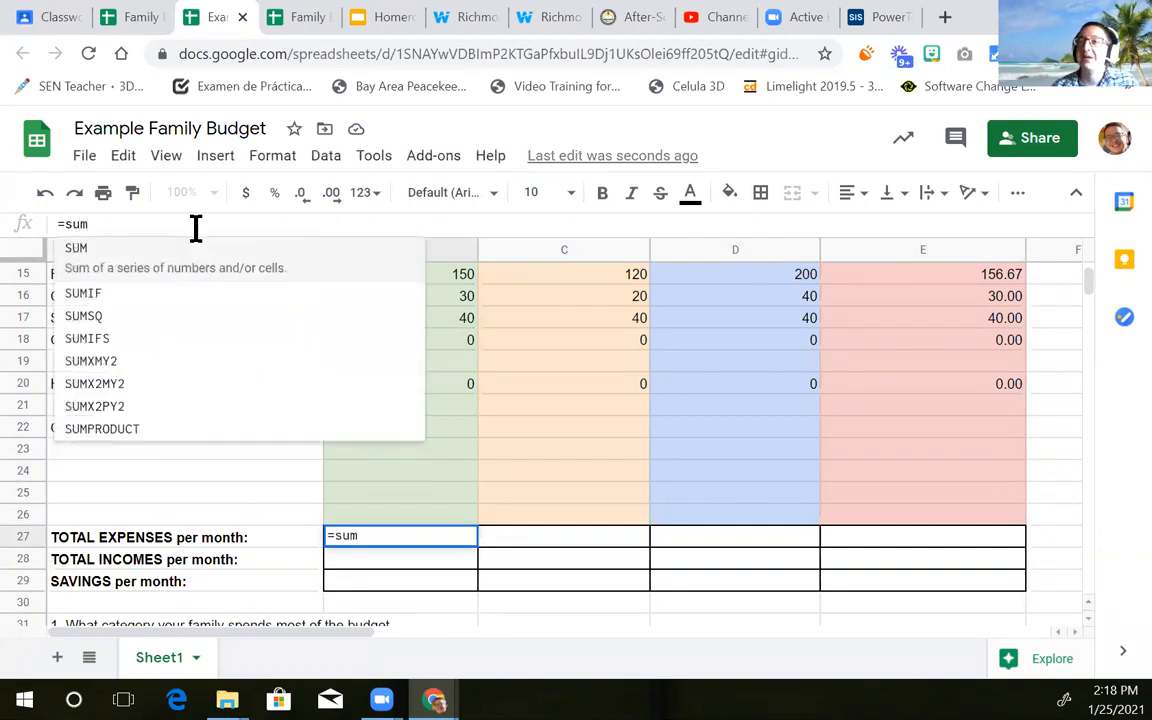
pyautogui.click(135, 270)
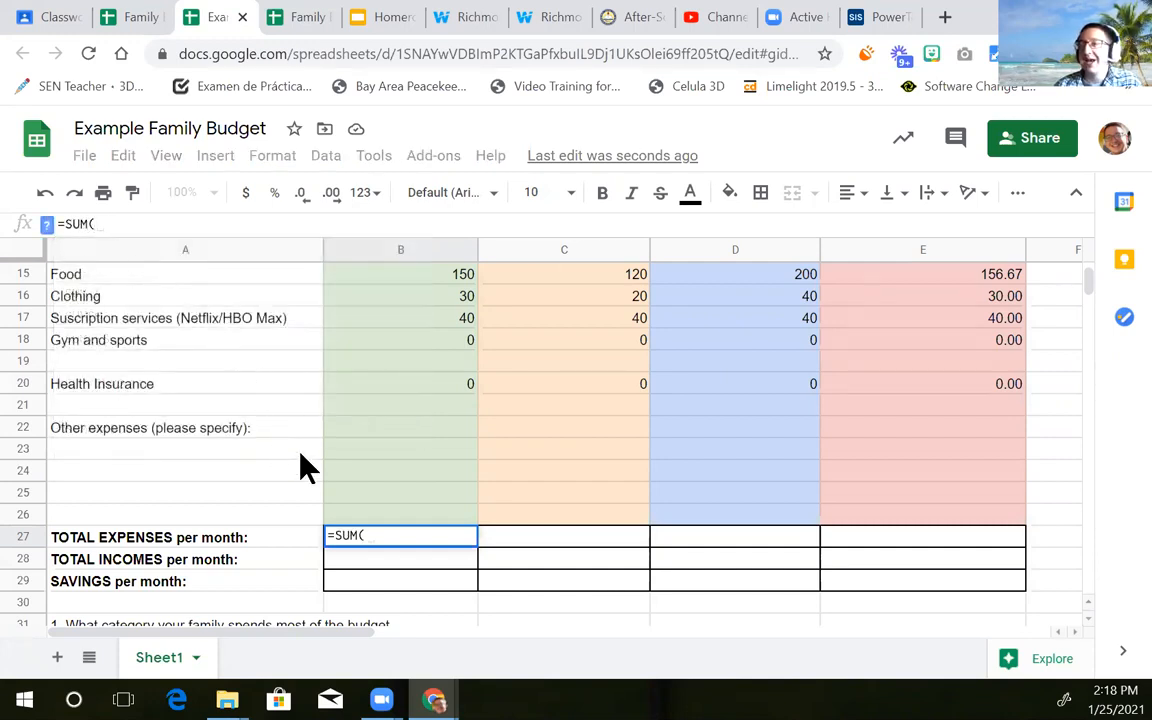
pyautogui.scroll(5, 352, 465)
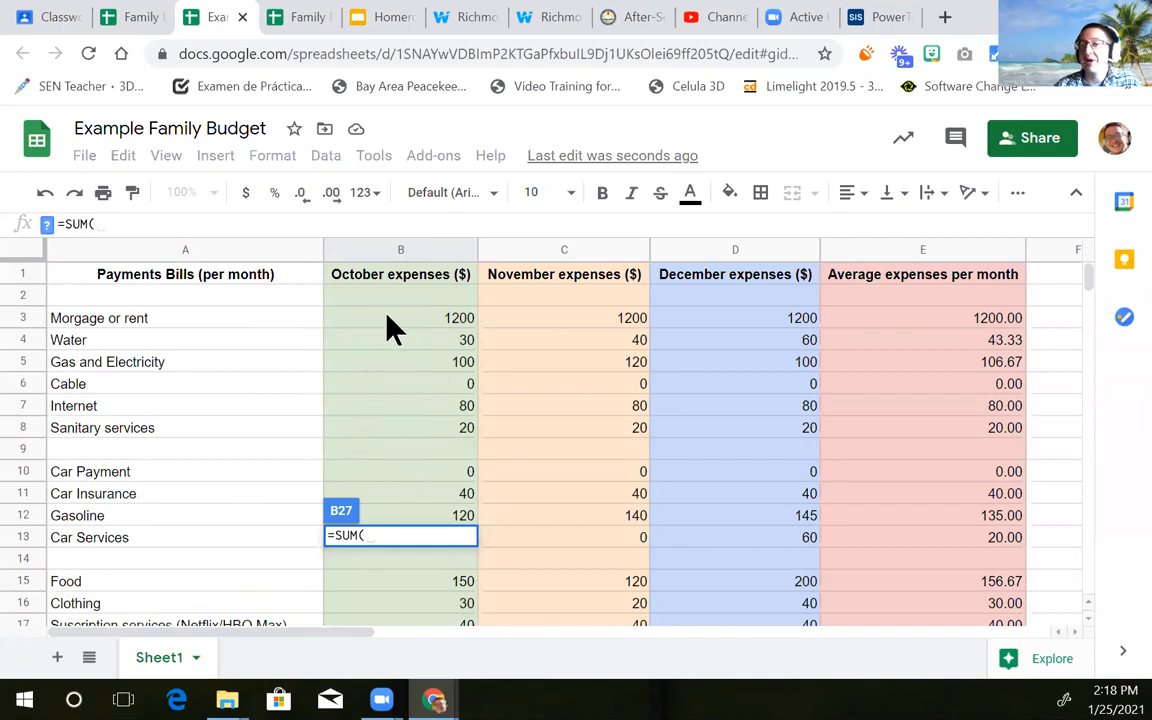
pyautogui.moveTo(386, 314); pyautogui.dragTo(354, 587)
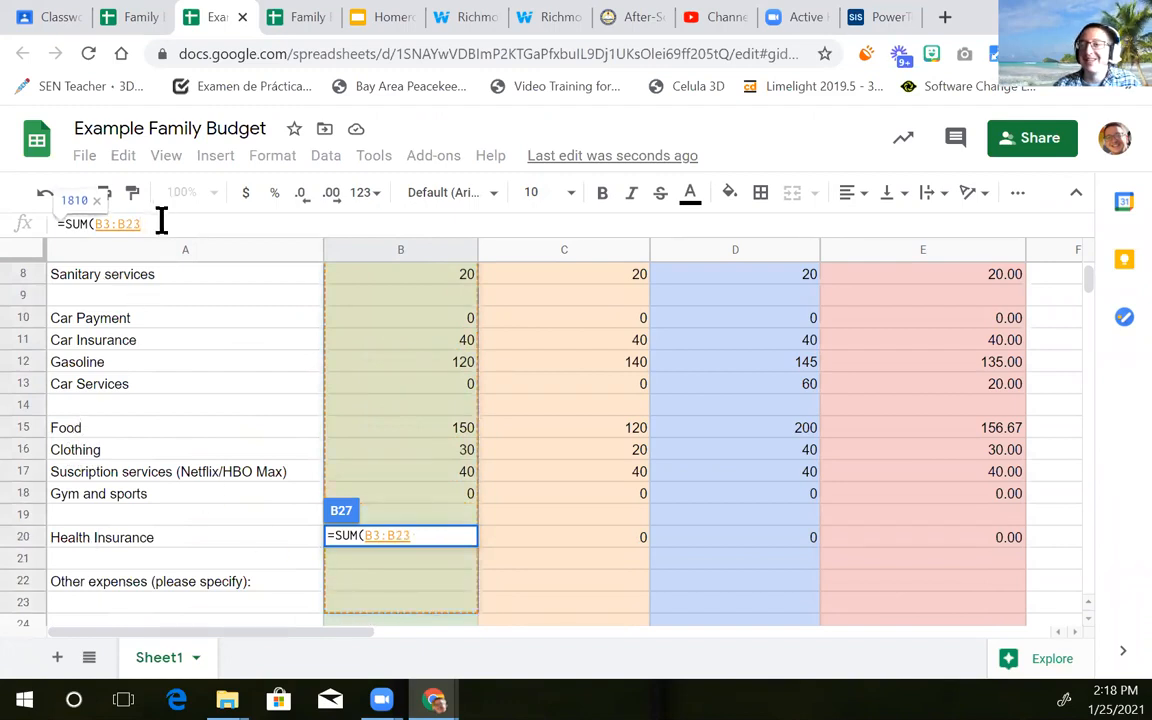
pyautogui.write('_')
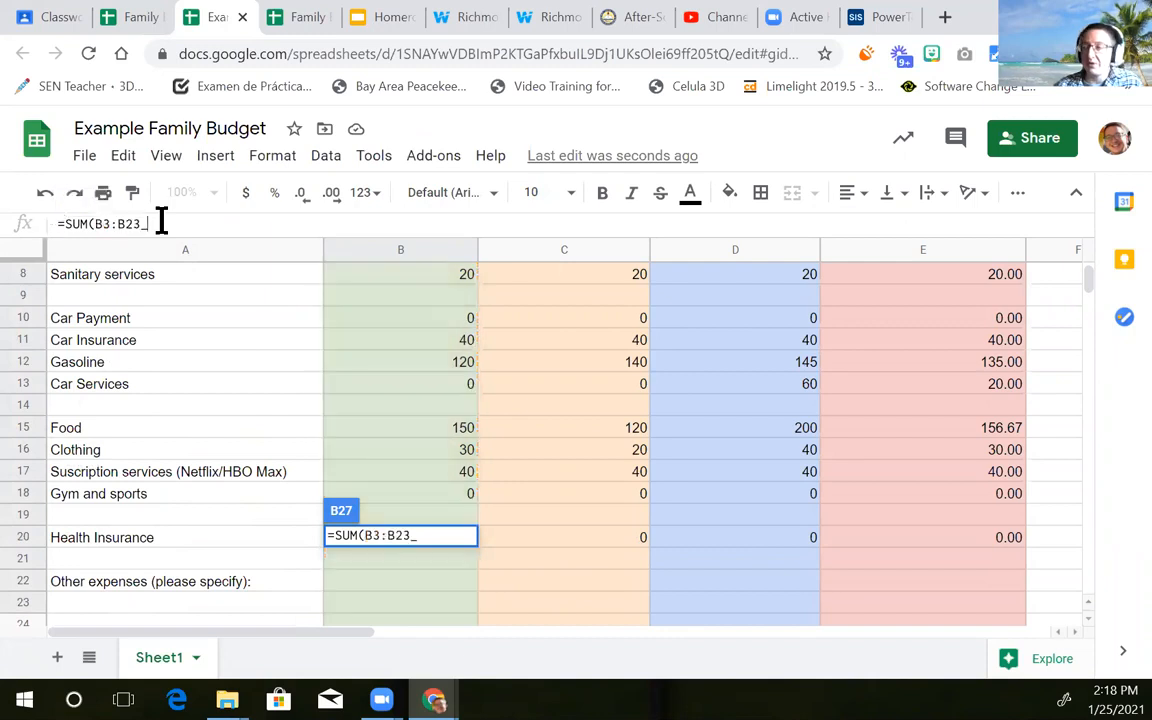
pyautogui.press('BackSpace')
pyautogui.write(')')
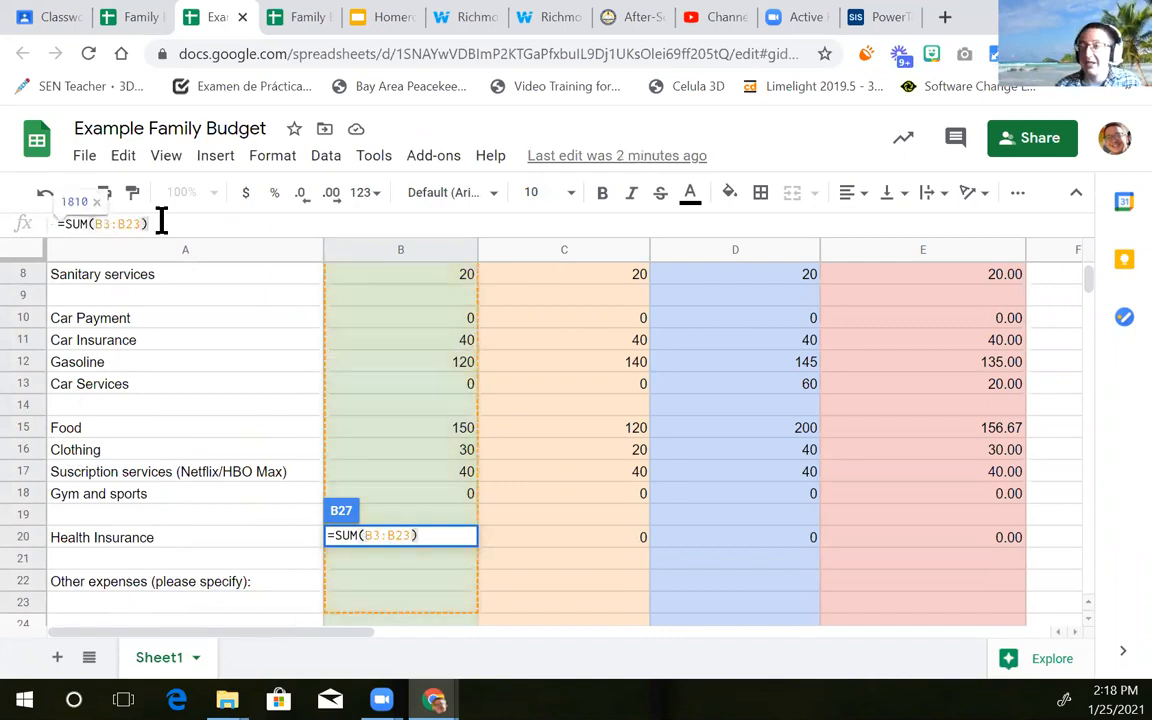
pyautogui.press('Return')
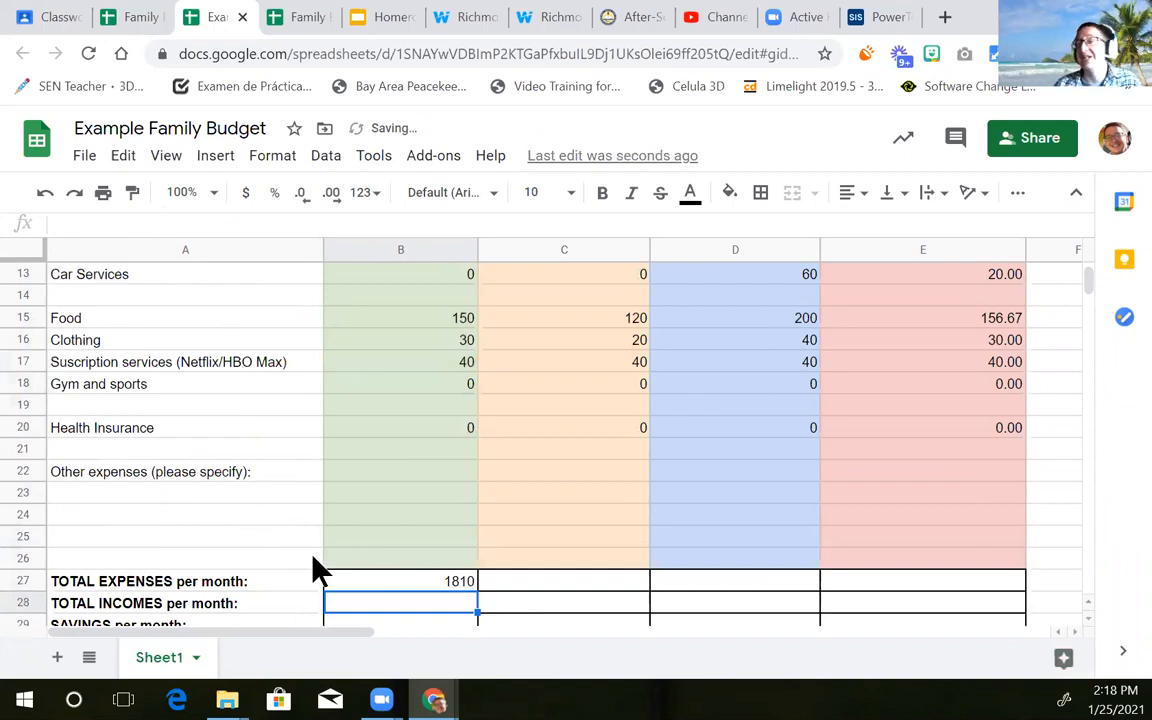
# Copy October's total expenses formula from B27 across into November's cell C27 with the fill handle
pyautogui.click(398, 584)
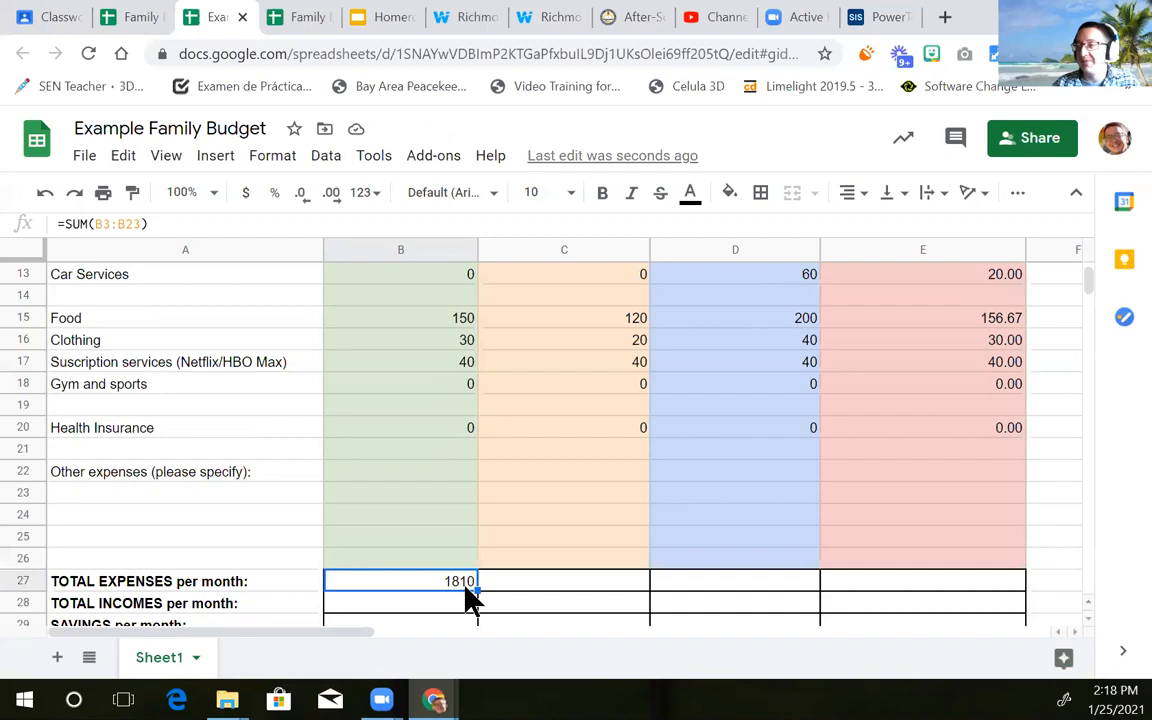
pyautogui.click(541, 589)
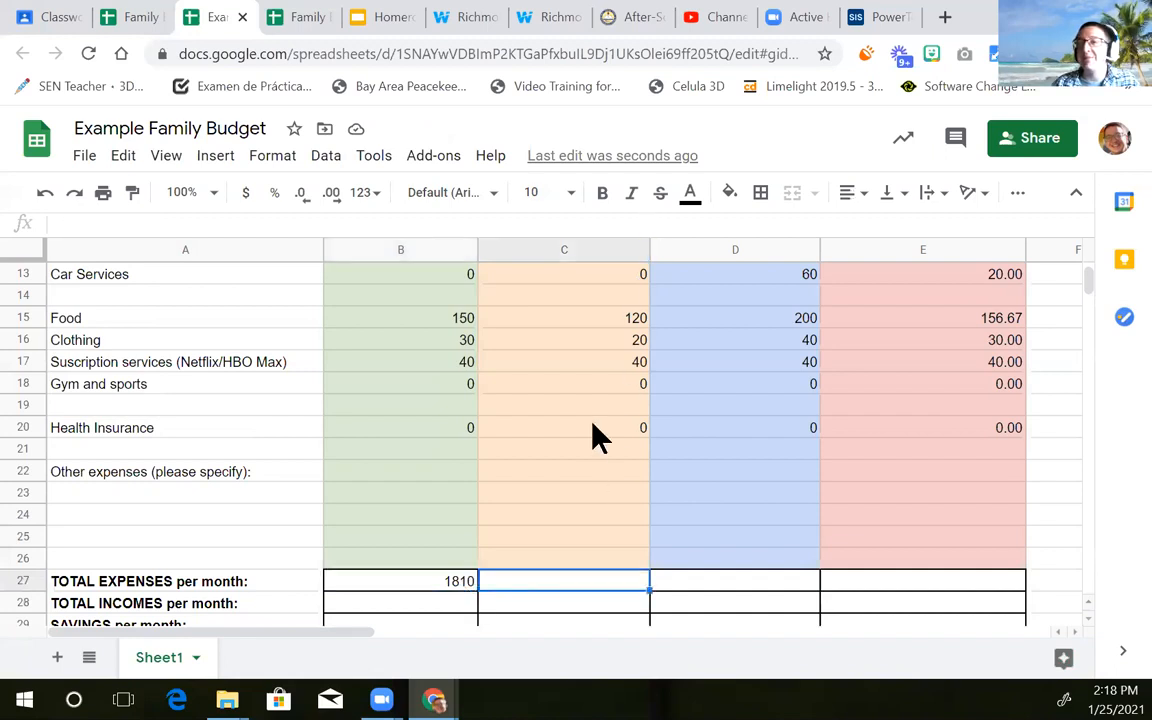
pyautogui.click(418, 588)
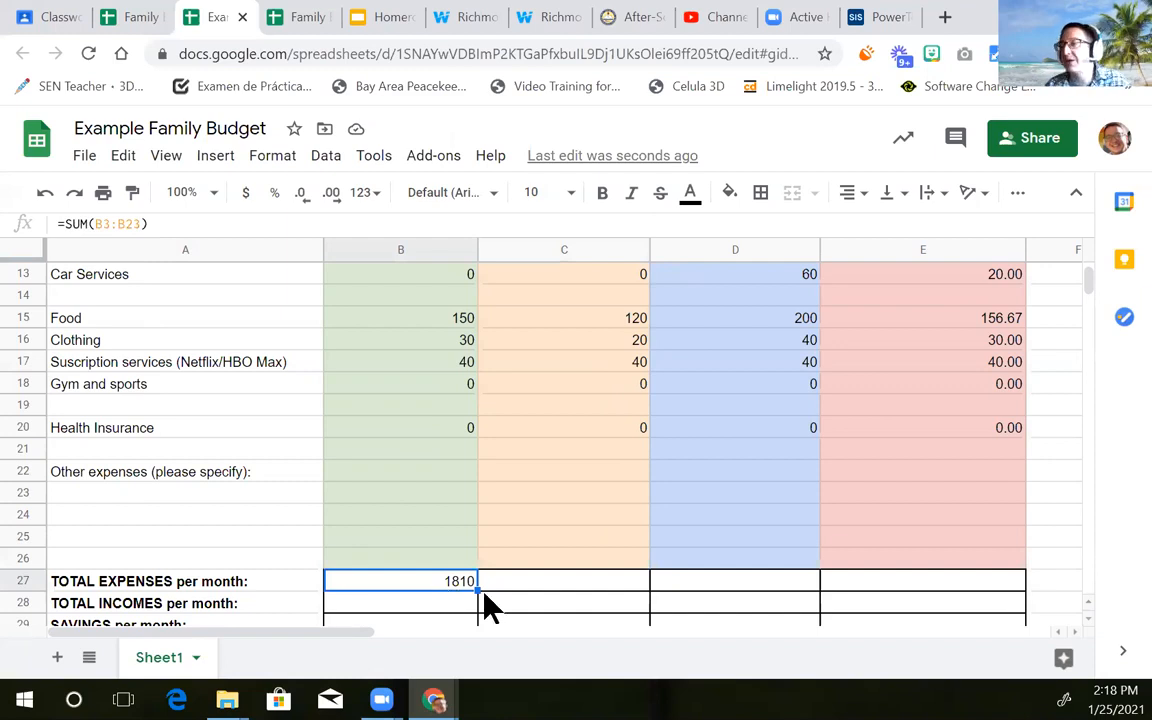
pyautogui.moveTo(478, 590); pyautogui.dragTo(600, 595)
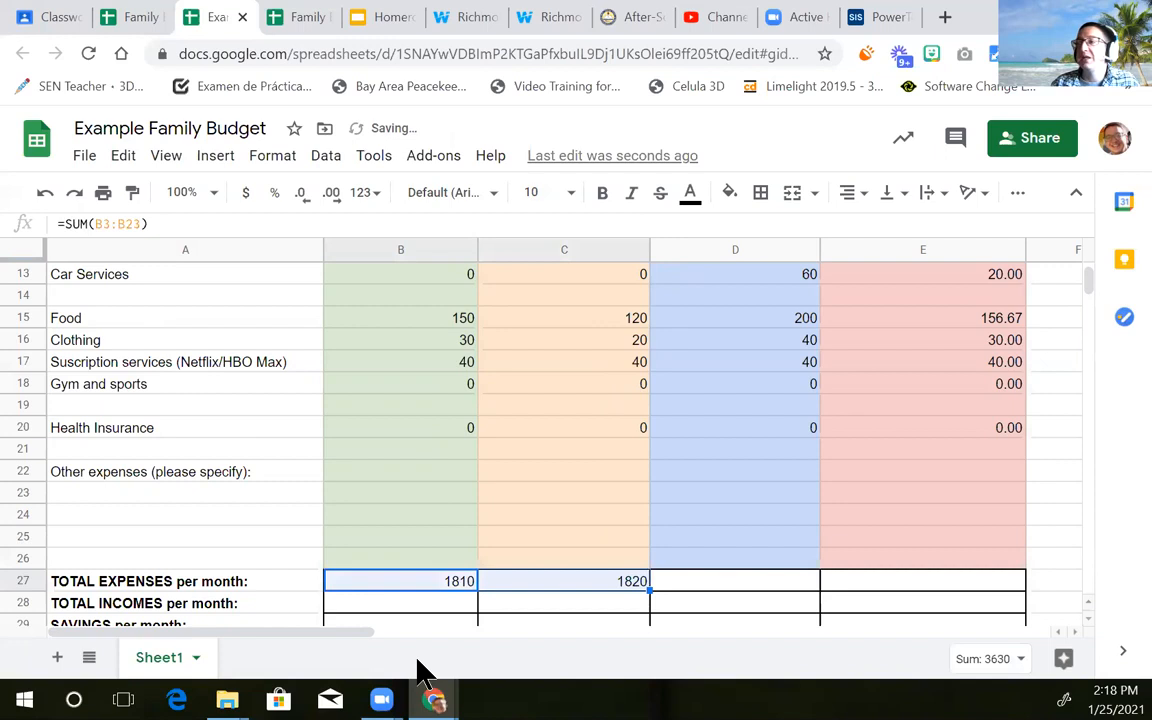
# Check the November total formula in C27 against its column, and extend it across into December's cell D27
pyautogui.click(548, 558)
pyautogui.click(550, 584)
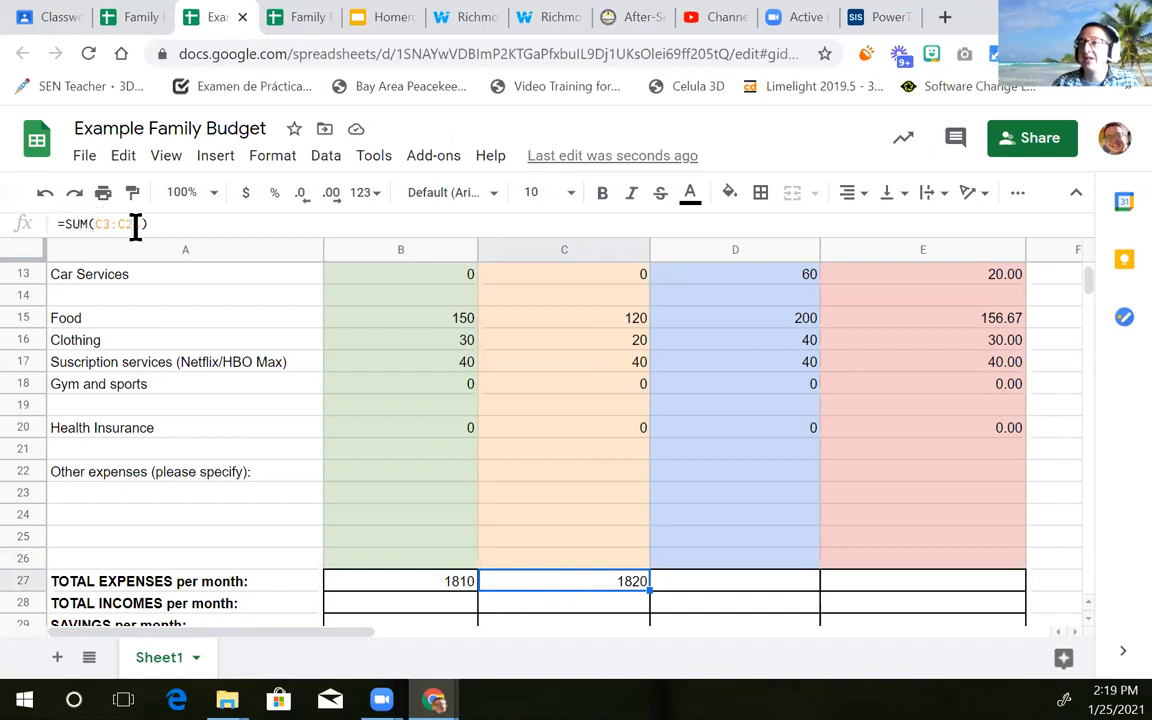
pyautogui.scroll(5, 545, 517)
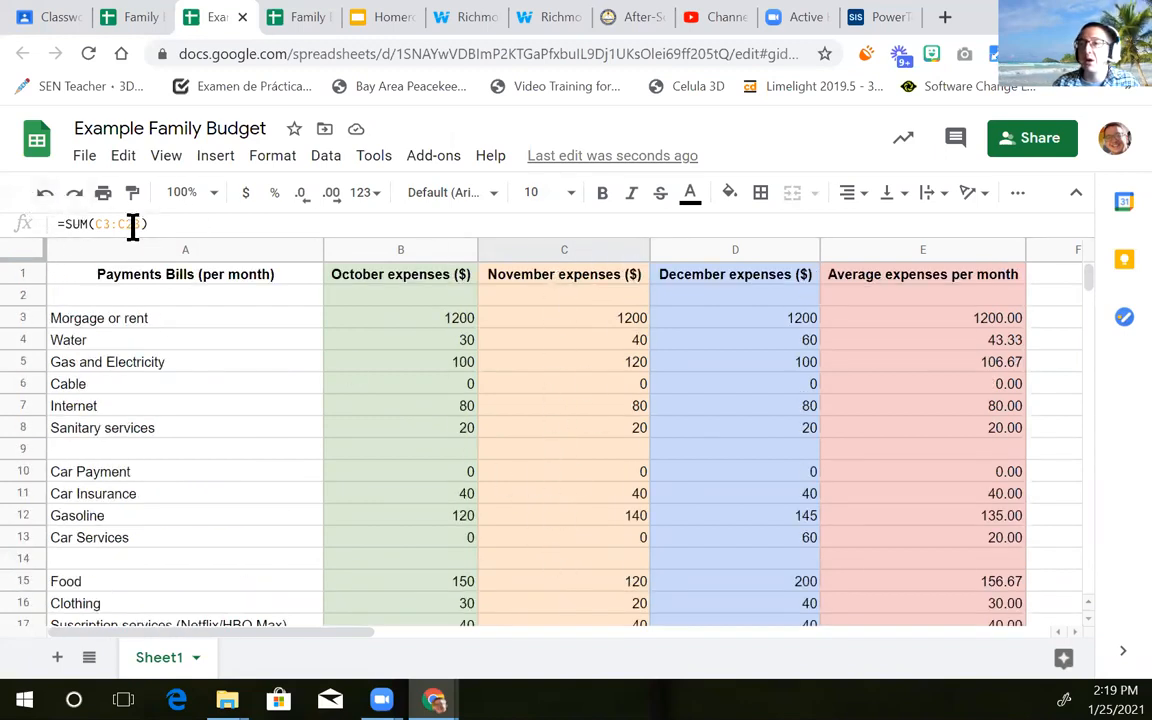
pyautogui.scroll(-6, 585, 410)
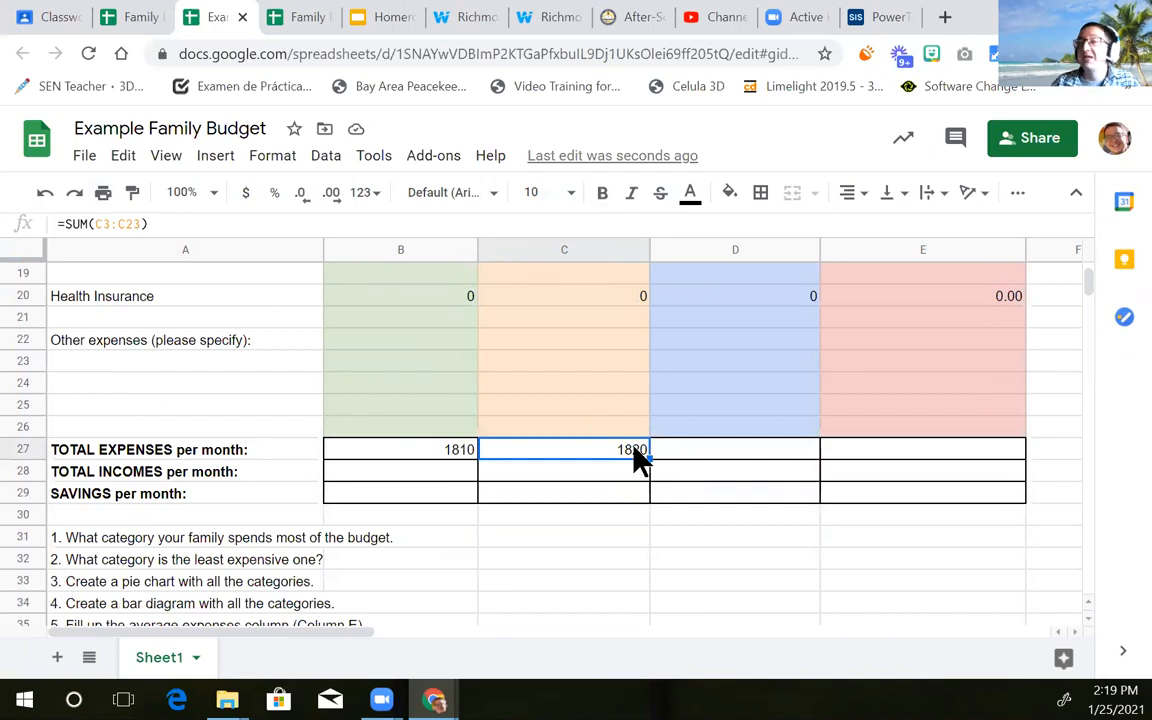
pyautogui.moveTo(648, 452); pyautogui.dragTo(818, 457)
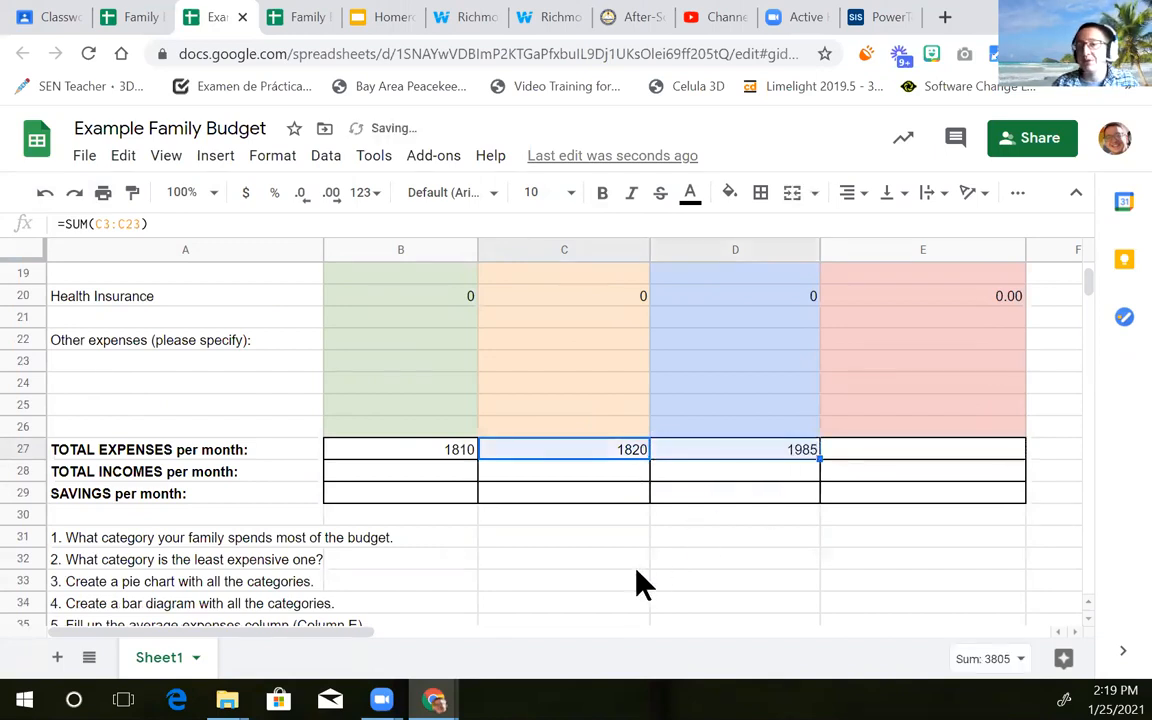
# Look at the Health Insurance average formula in E20 as a model for the average total expenses cell E27
pyautogui.click(866, 450)
pyautogui.scroll(6, 870, 450)
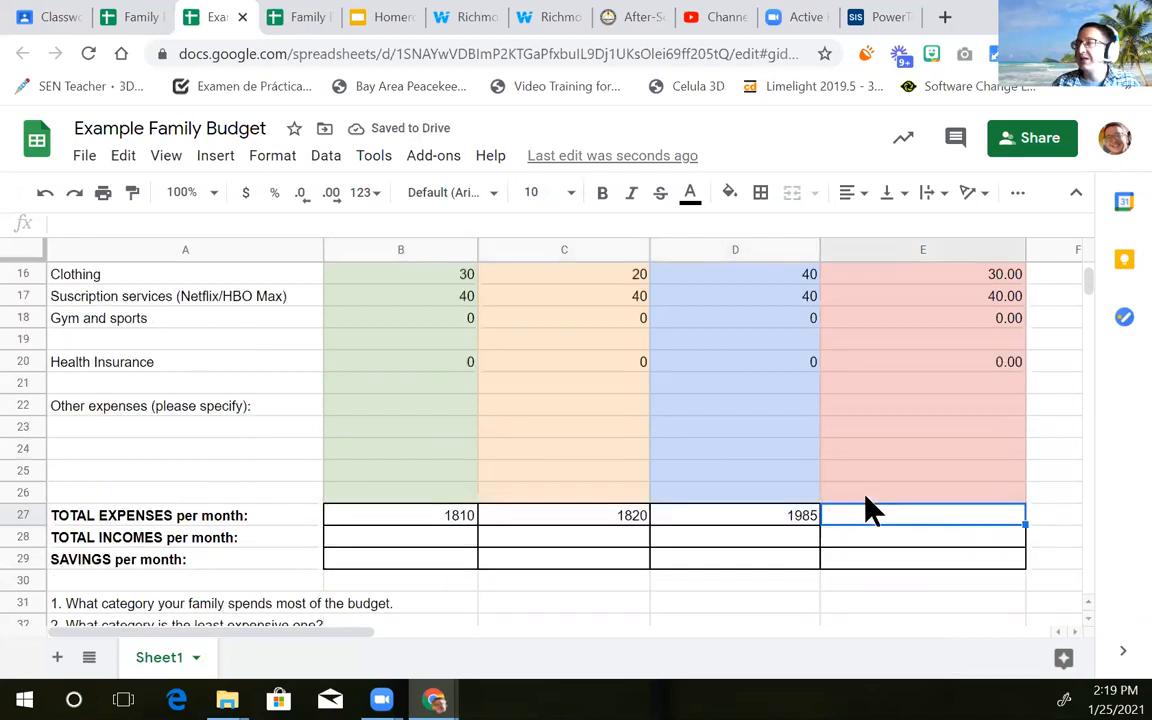
pyautogui.scroll(-6, 910, 330)
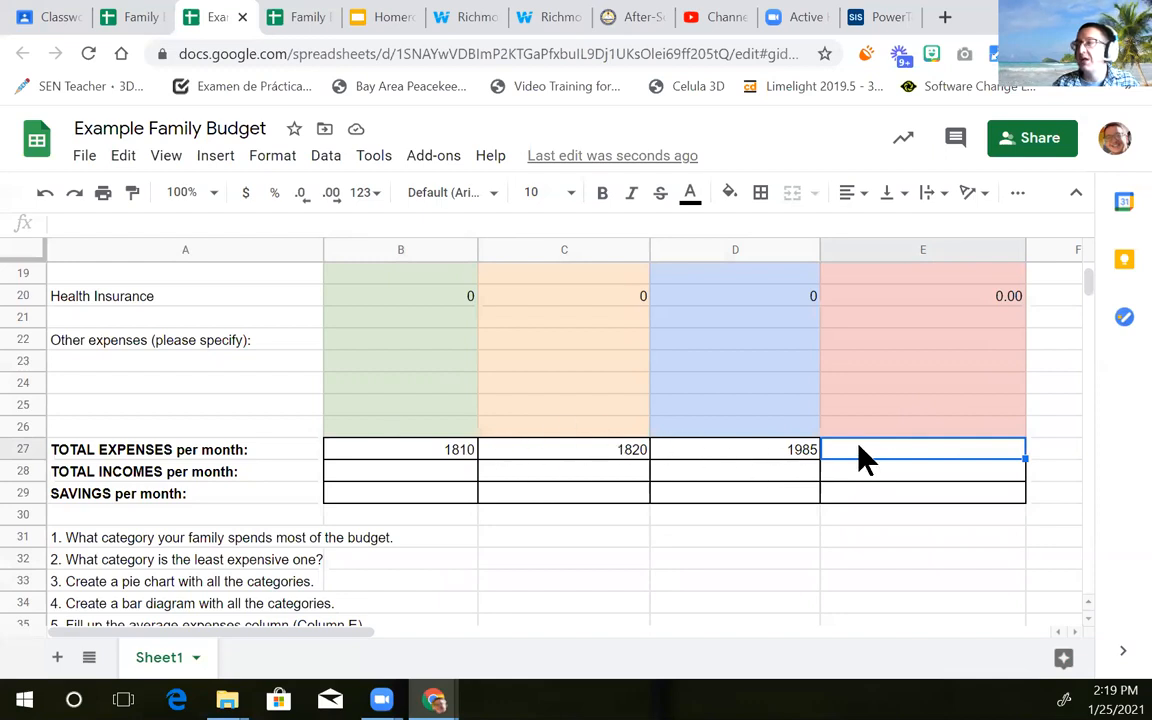
pyautogui.click(117, 224)
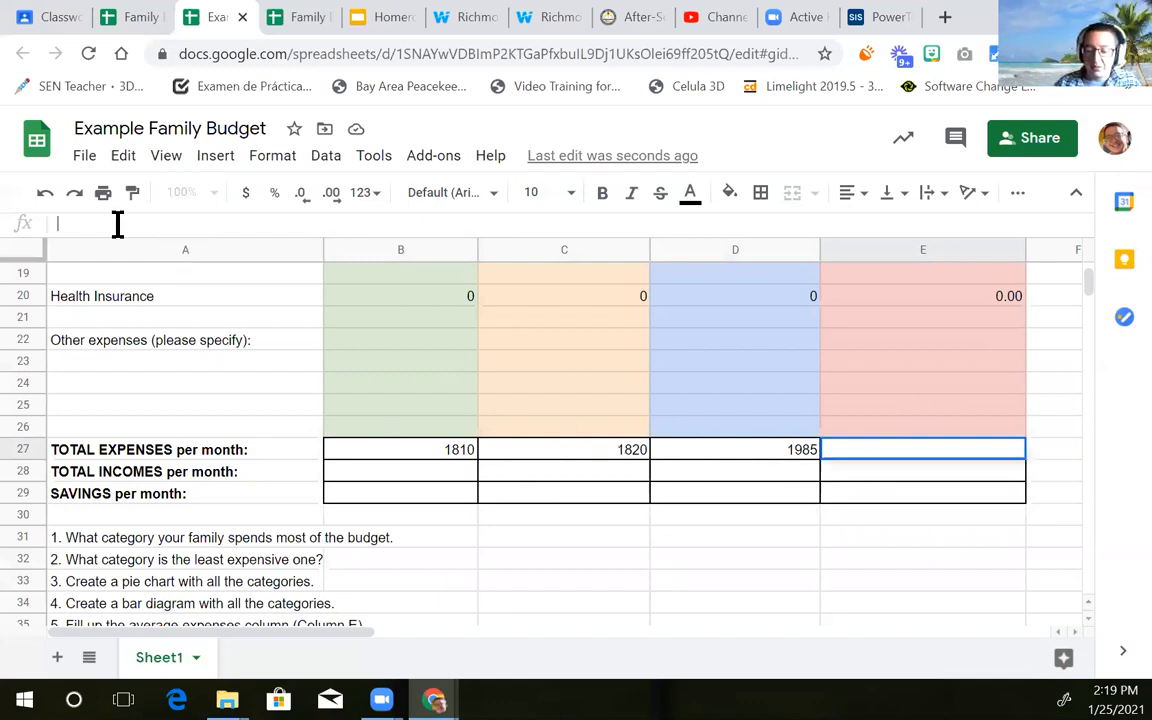
pyautogui.click(935, 300)
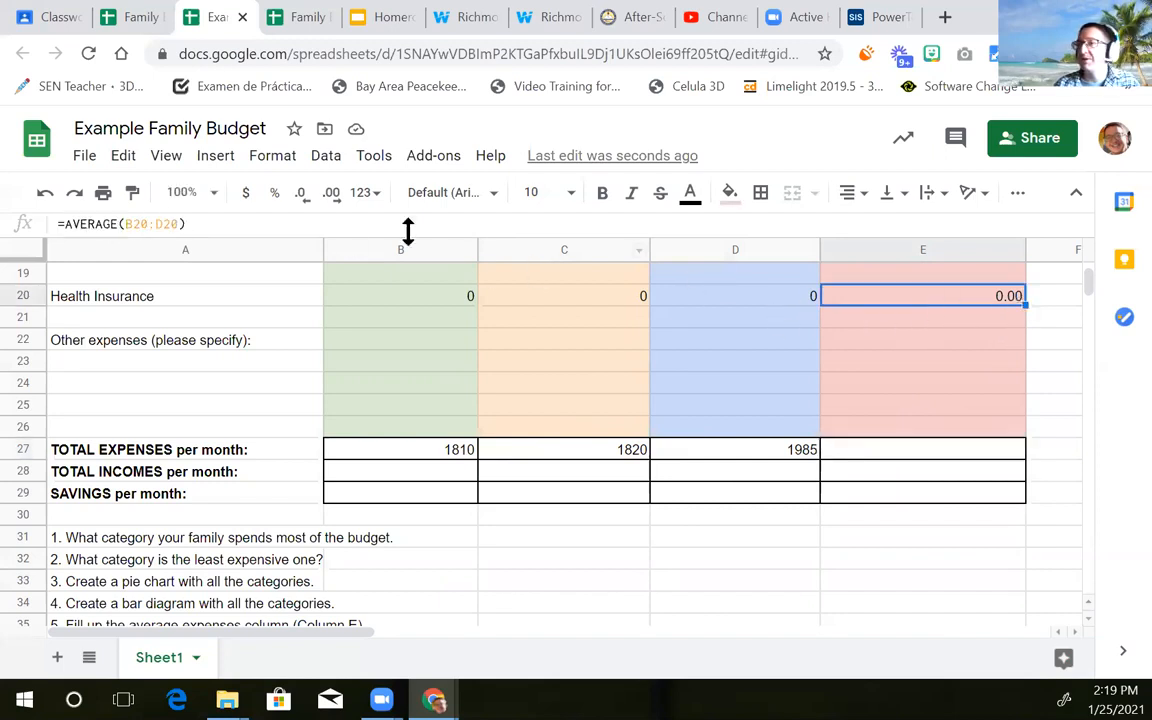
pyautogui.click(897, 452)
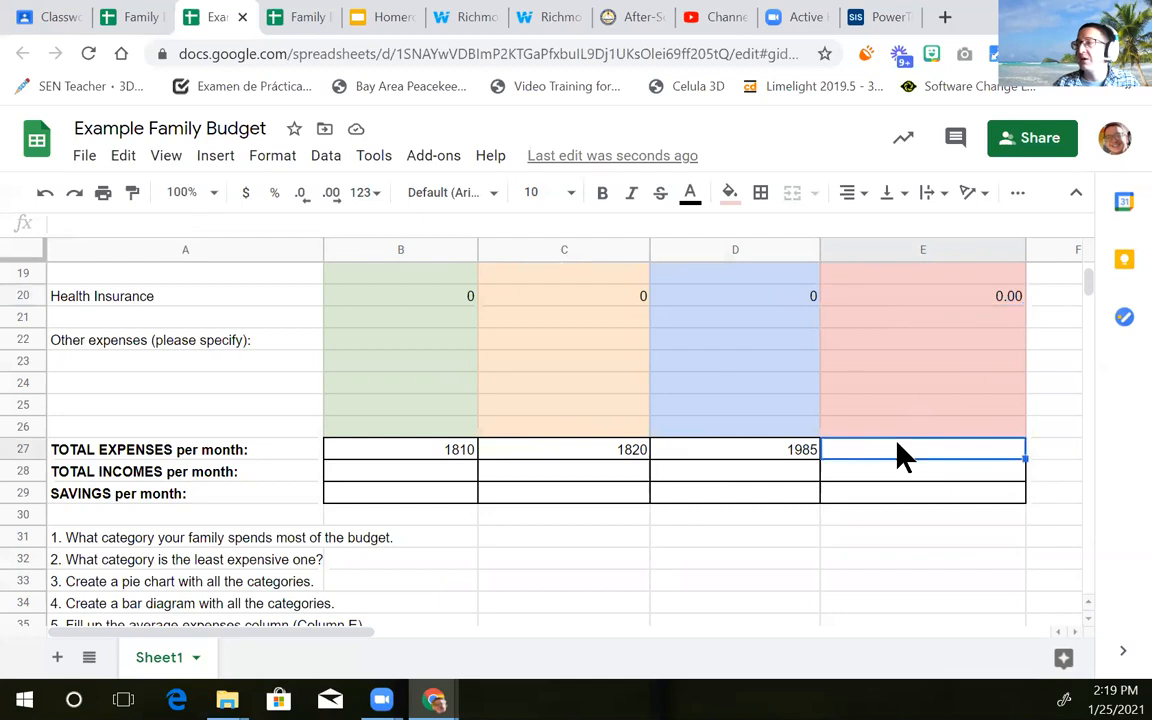
# Enter the formula =AVERAGE(B27:D27) in cell E27 to average the three monthly expense totals
pyautogui.click(140, 221)
pyautogui.write('=ave')
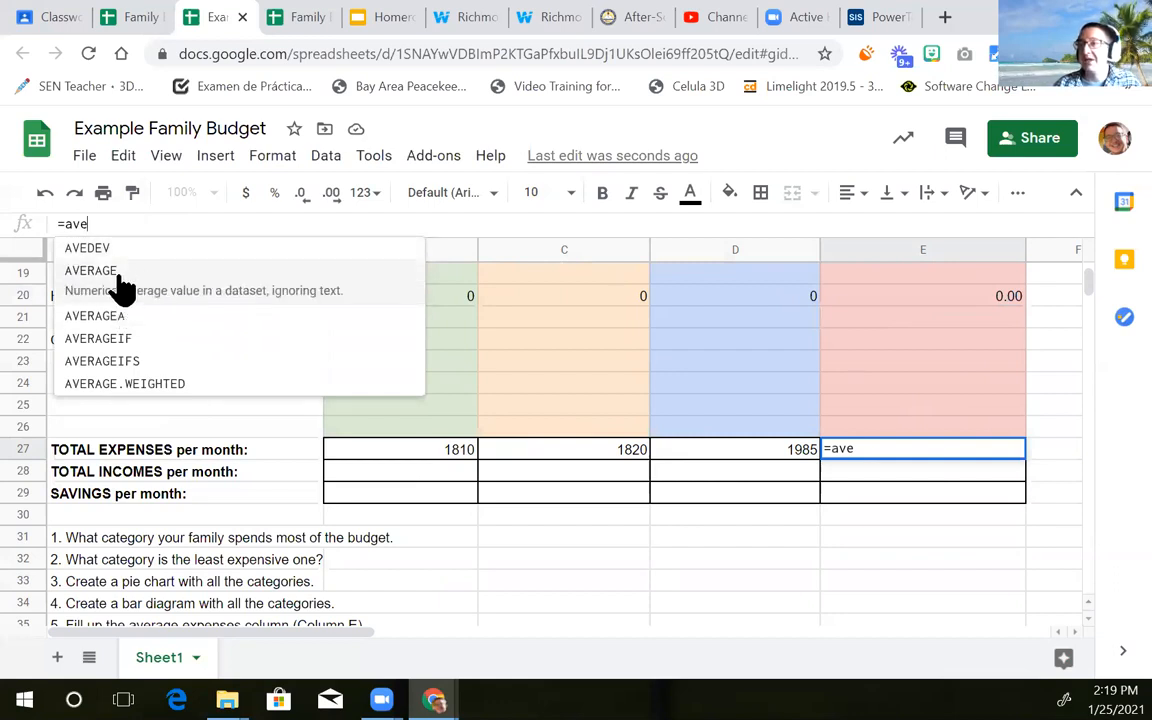
pyautogui.click(125, 289)
pyautogui.moveTo(740, 462); pyautogui.dragTo(423, 450)
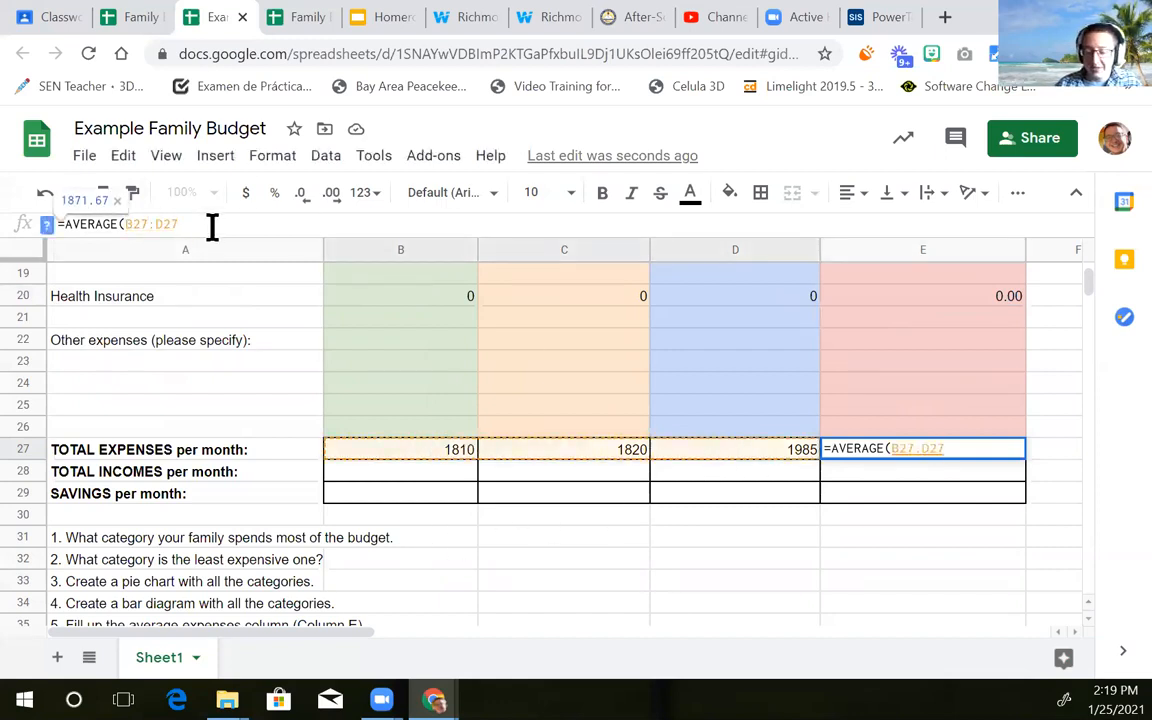
pyautogui.write(')')
pyautogui.press('Return')
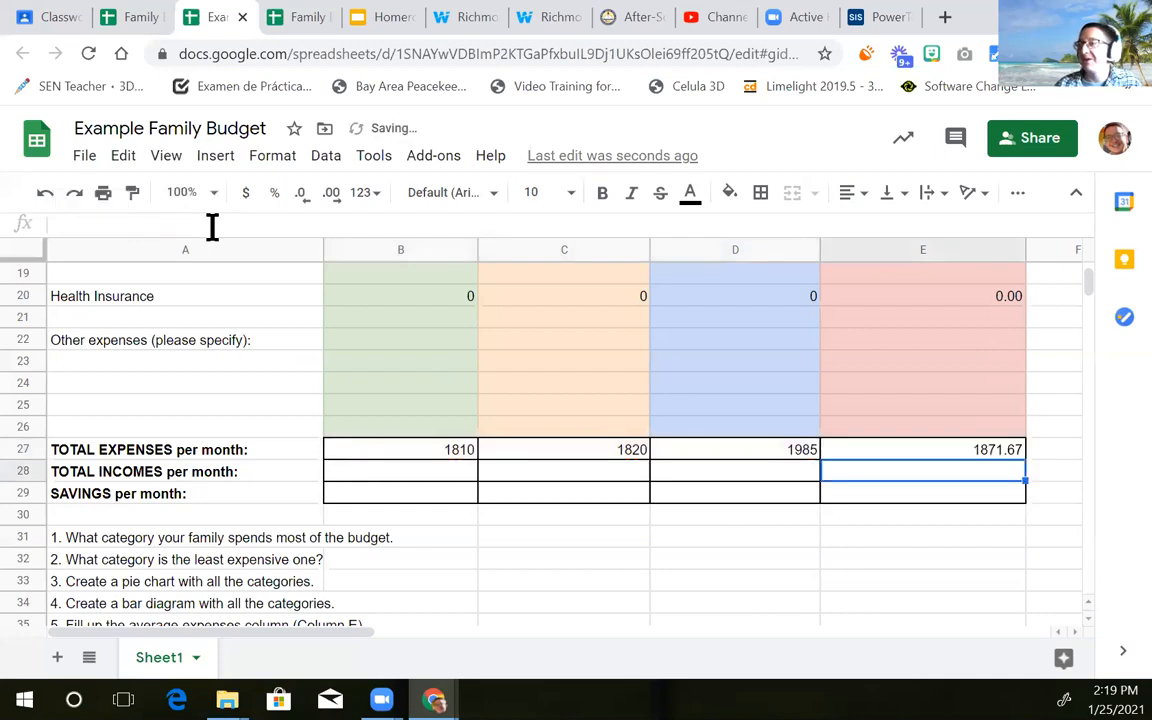
# Enter a total income of 3500 for October, November and December in cells B28, C28 and D28
pyautogui.click(378, 472)
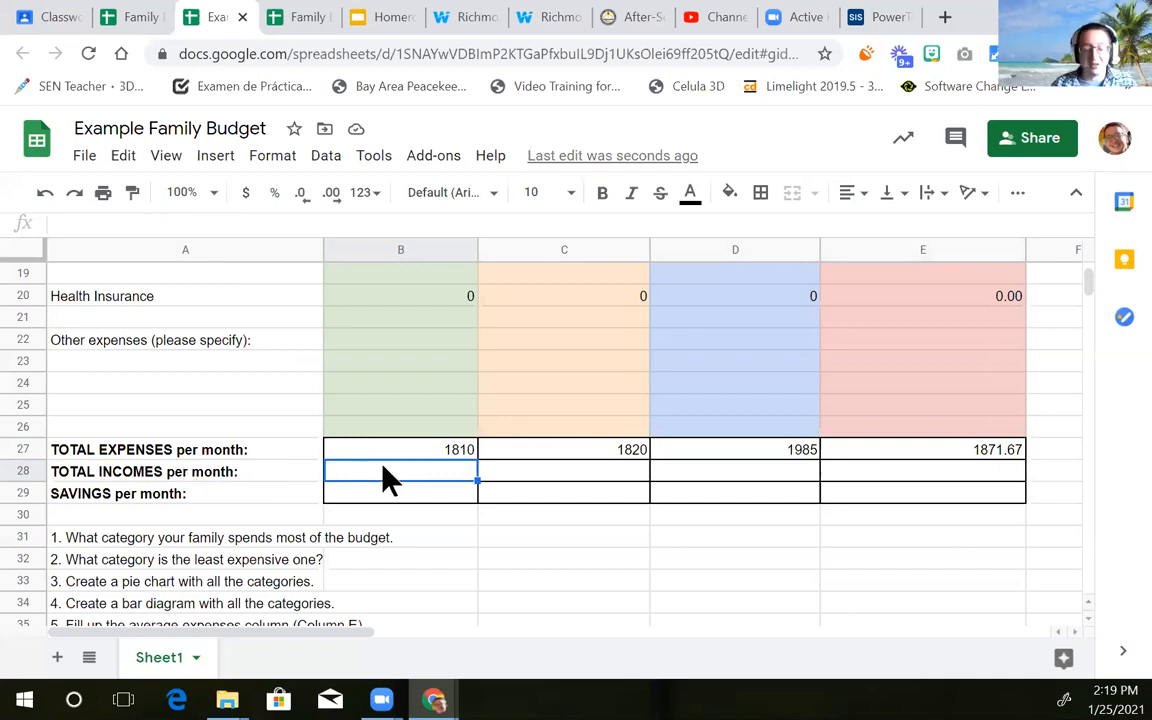
pyautogui.write('3500')
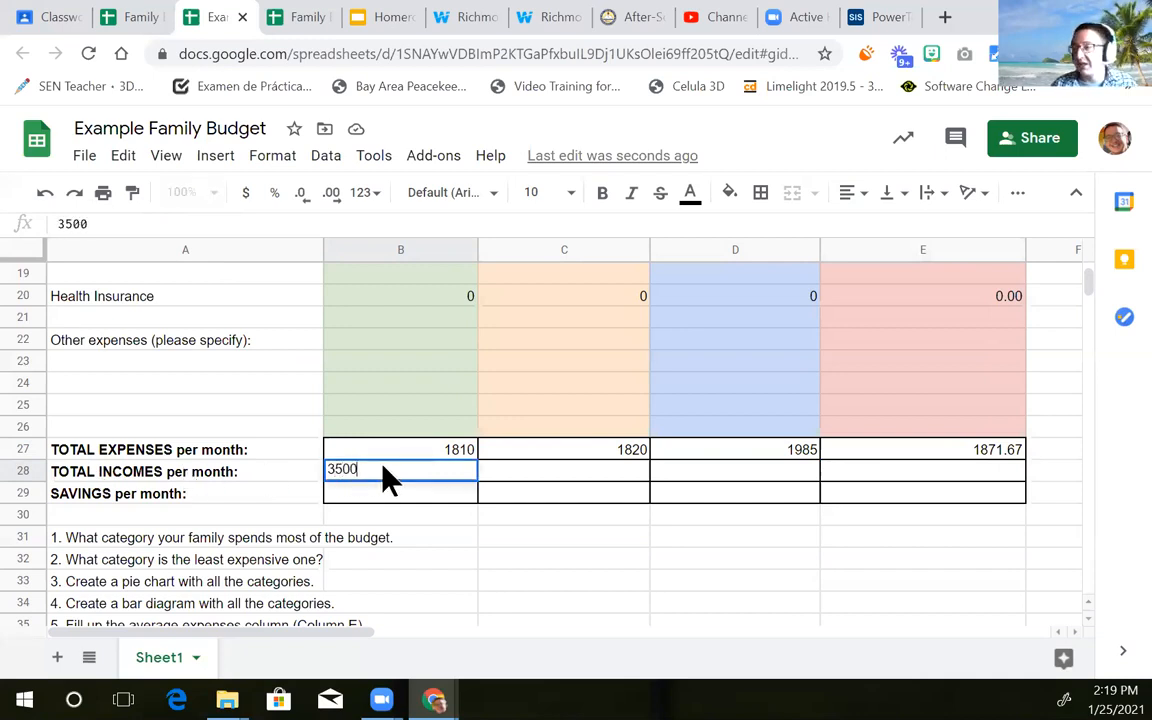
pyautogui.click(532, 483)
pyautogui.write('3500')
pyautogui.click(766, 483)
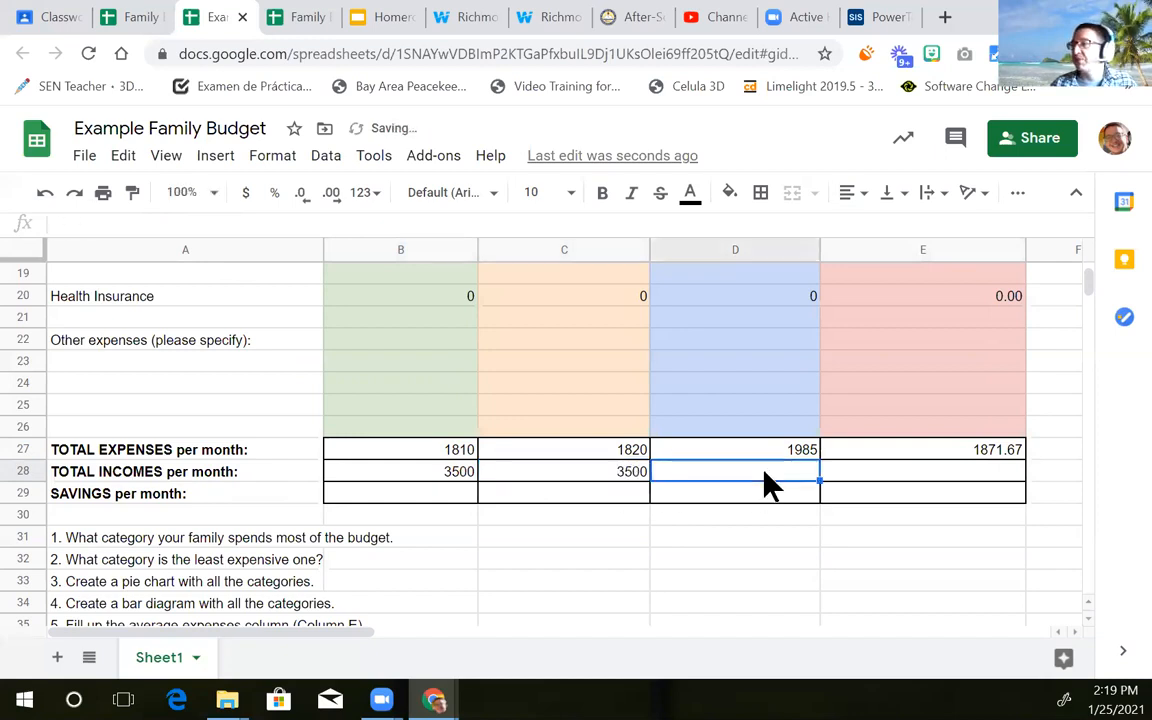
pyautogui.write('3500')
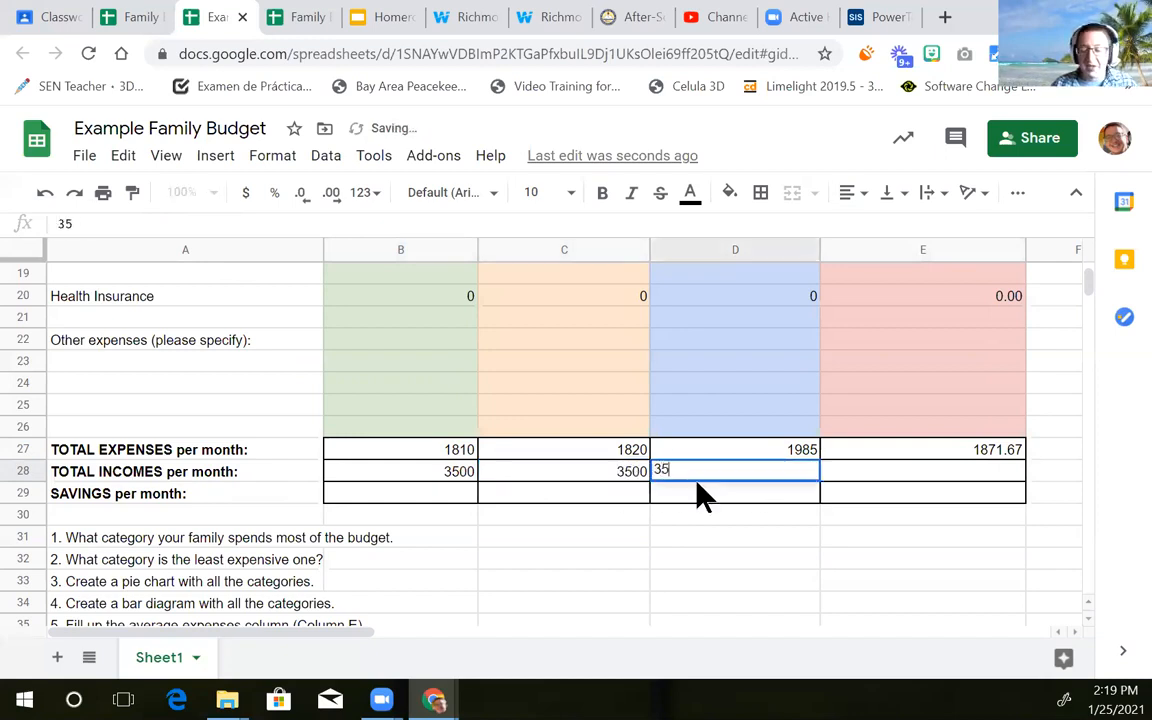
pyautogui.click(885, 474)
pyautogui.click(765, 474)
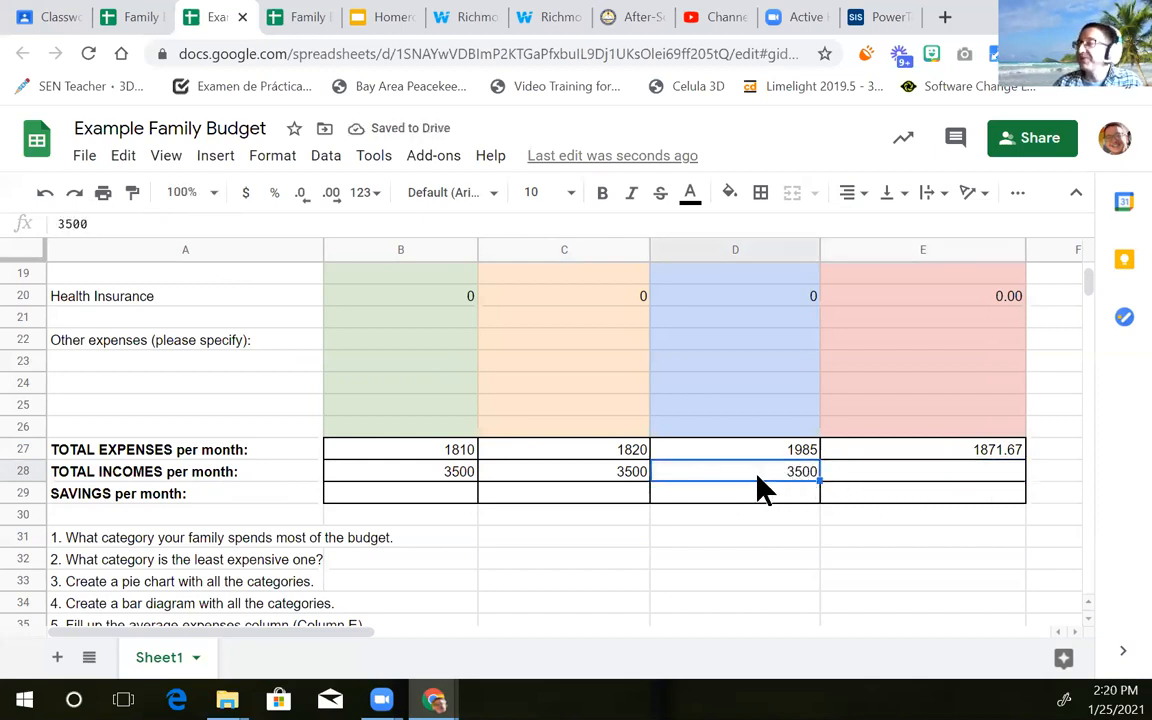
# Review October's total income in B28 and total expenses in B27 as the inputs for the savings cell B29
pyautogui.click(452, 478)
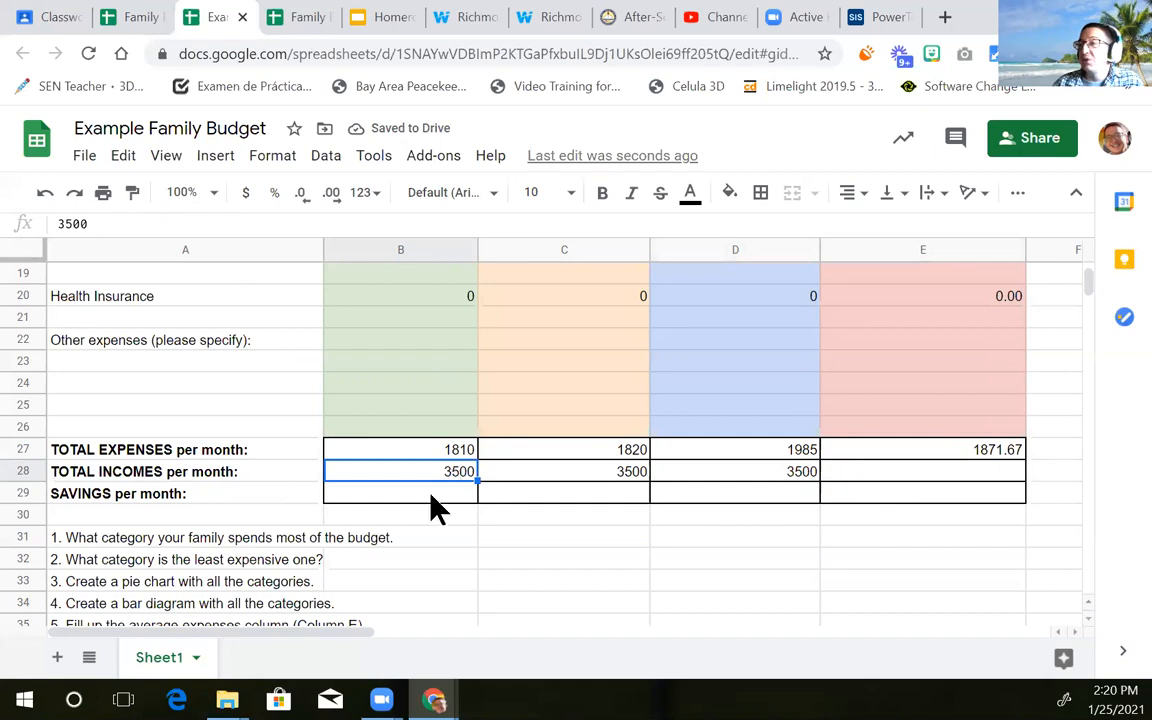
pyautogui.click(356, 492)
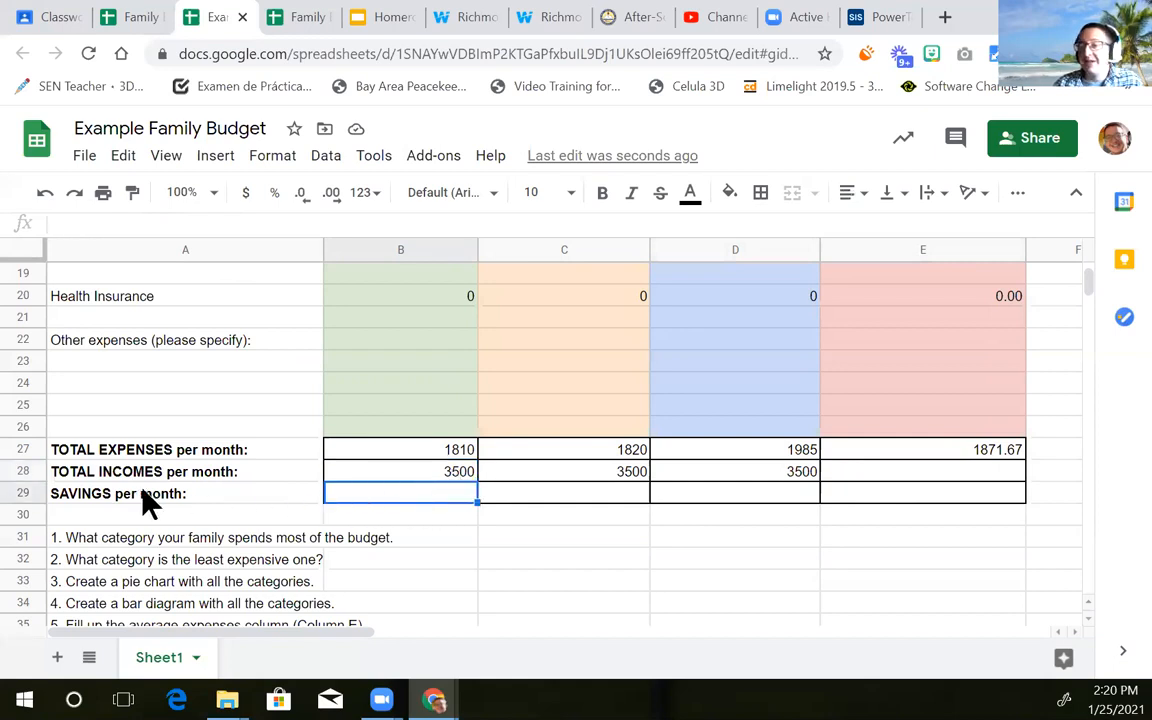
pyautogui.click(448, 472)
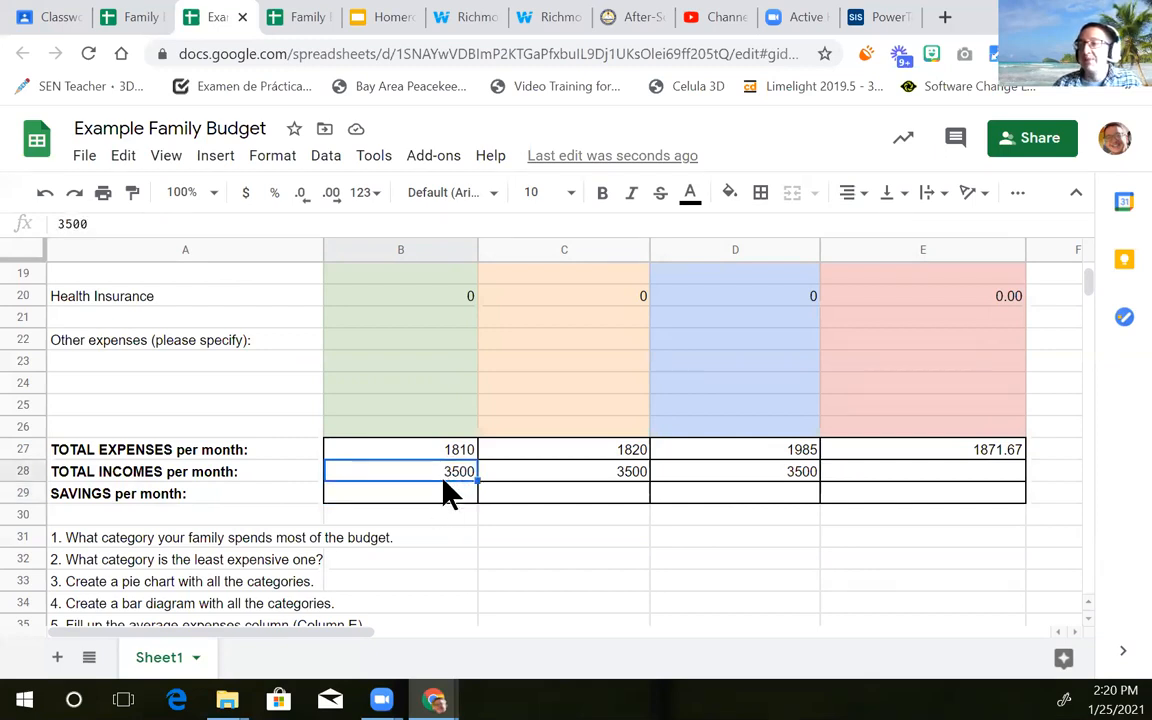
pyautogui.click(446, 503)
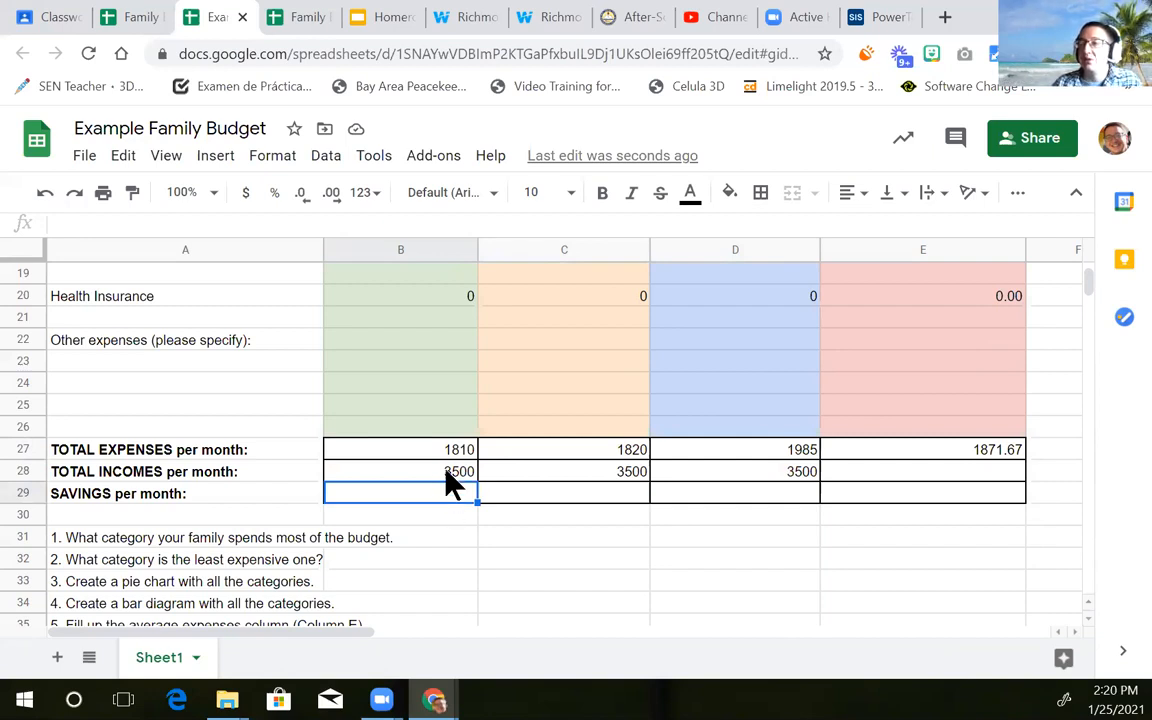
pyautogui.click(452, 478)
pyautogui.click(452, 455)
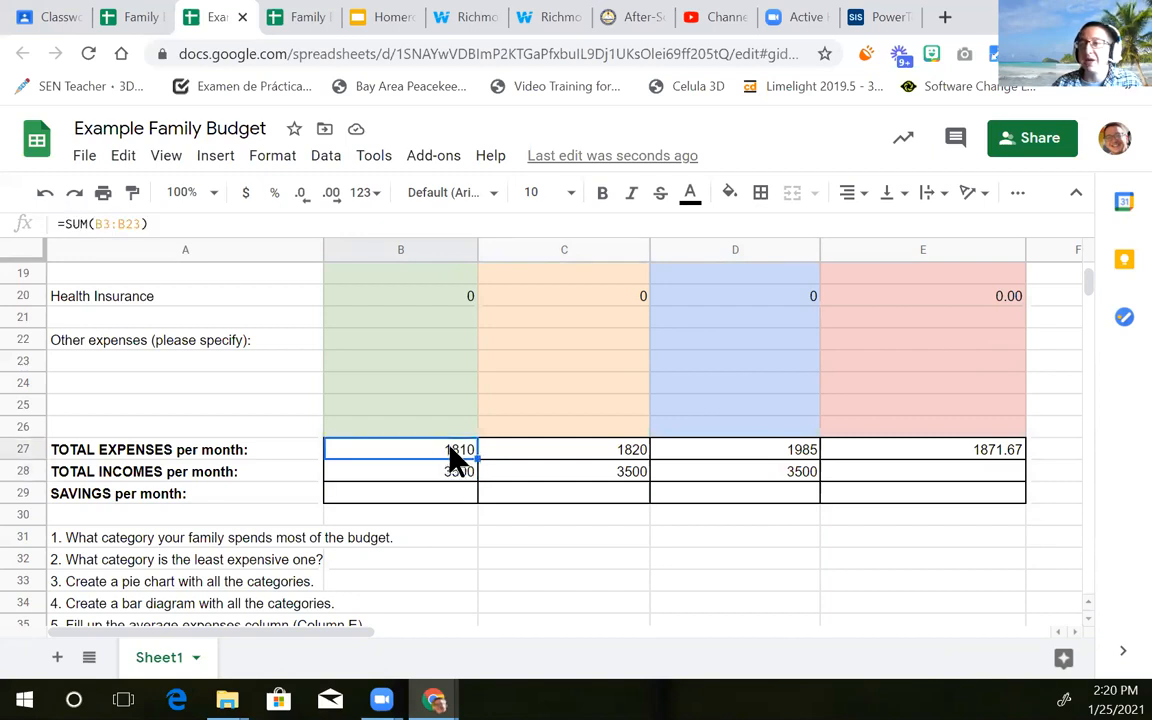
# Enter the formula =B28-B27 in October's savings cell B29 and fill it across into C29 and D29
pyautogui.click(424, 495)
pyautogui.click(149, 224)
pyautogui.write('=')
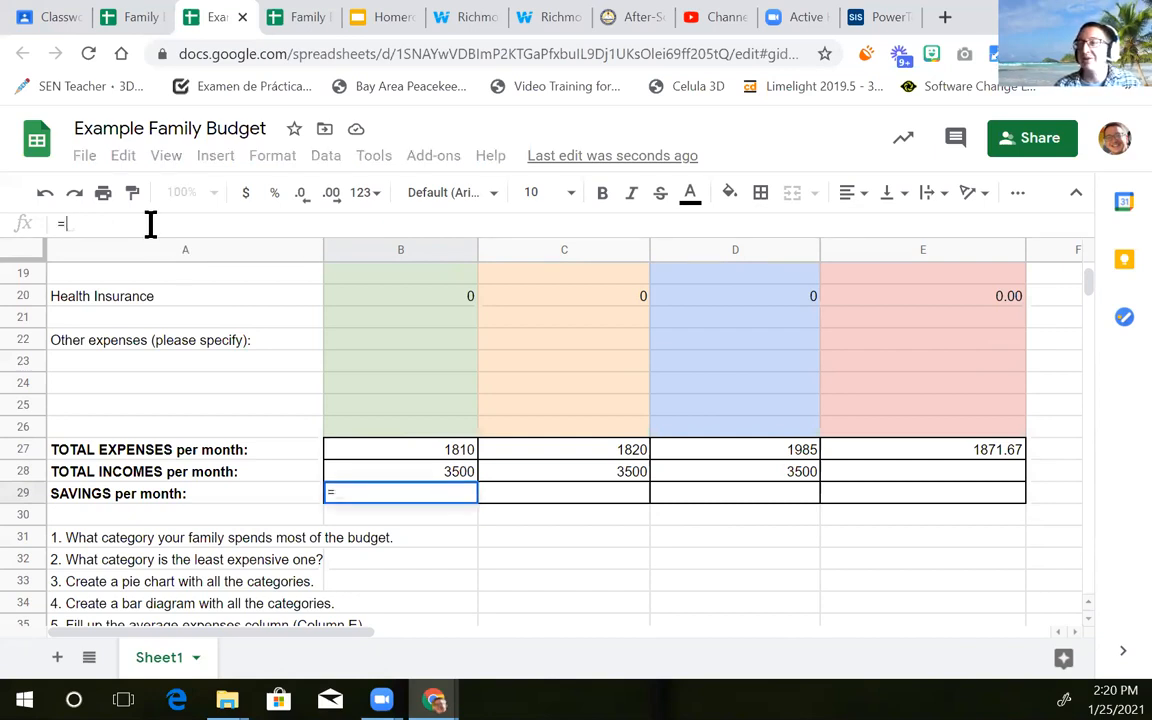
pyautogui.click(420, 472)
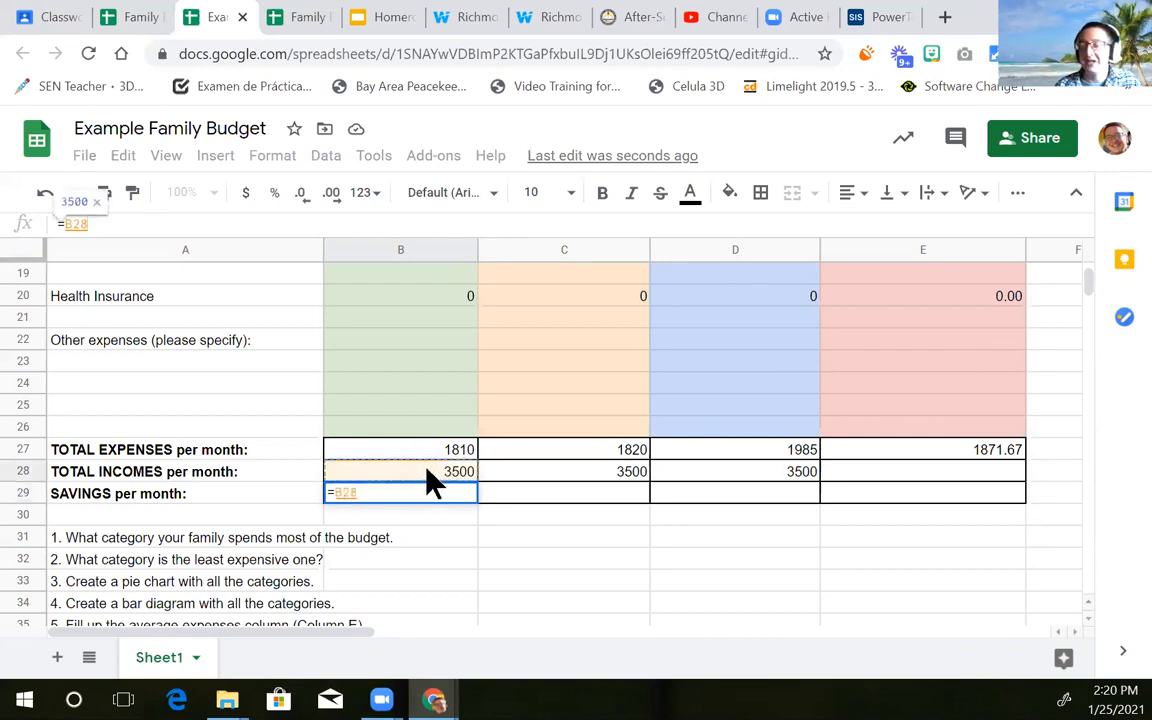
pyautogui.write('-')
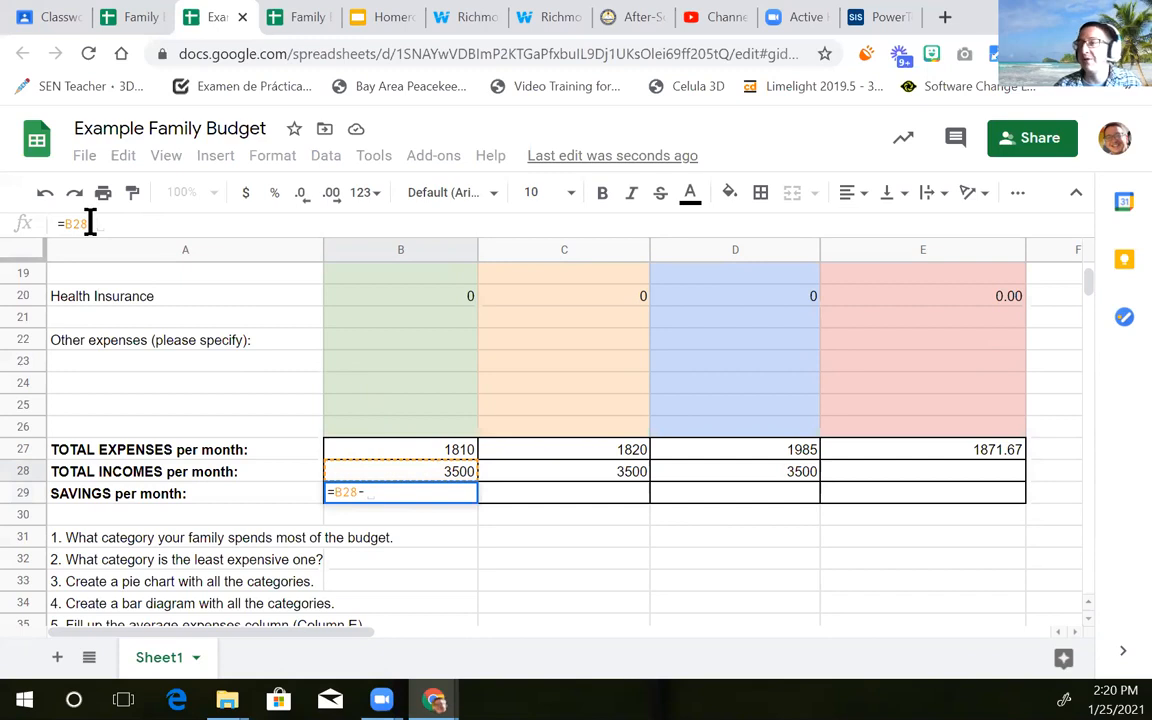
pyautogui.click(382, 451)
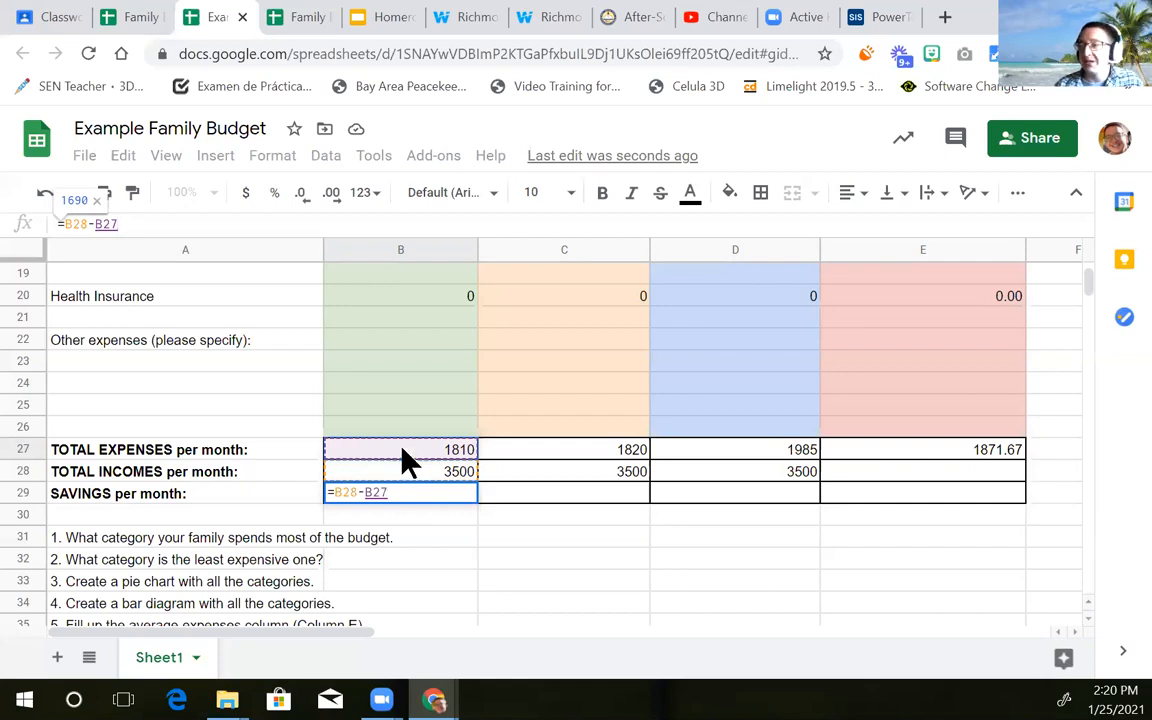
pyautogui.press('Return')
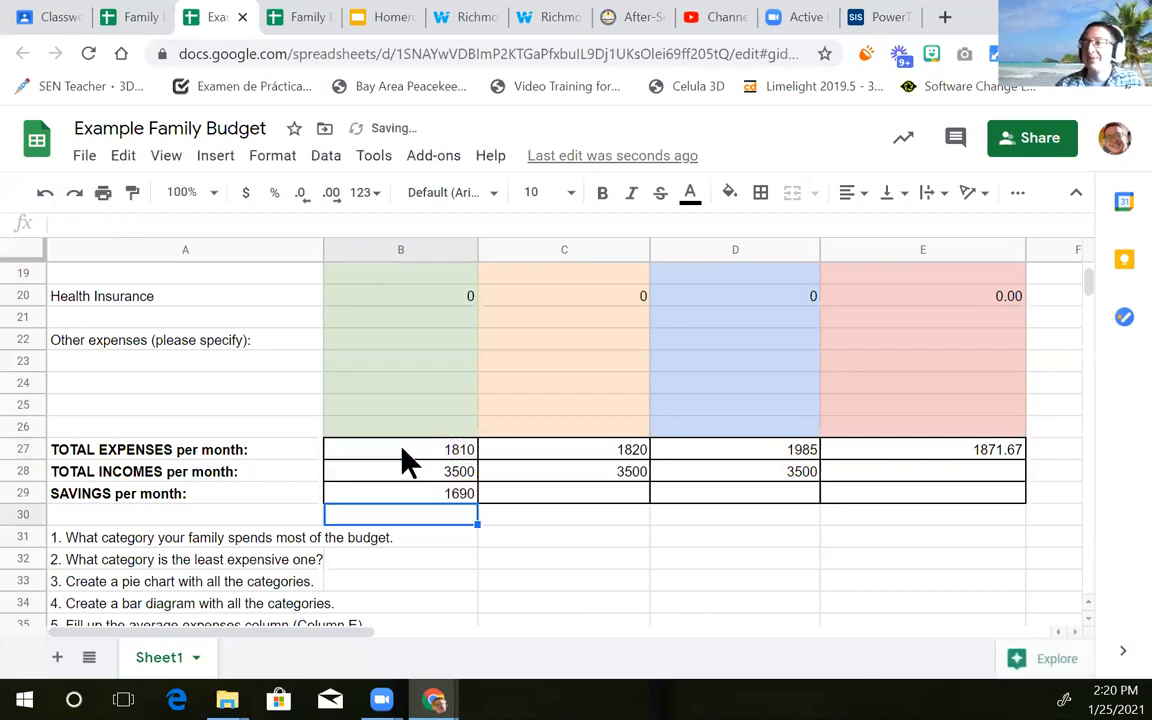
pyautogui.click(428, 491)
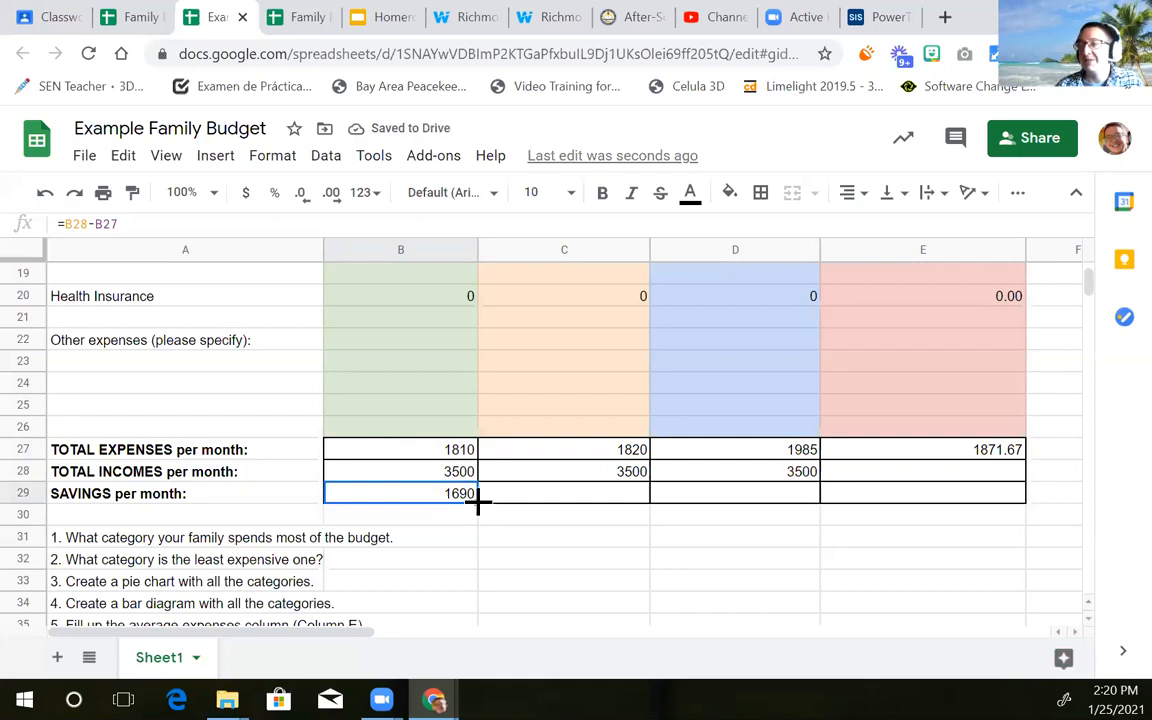
pyautogui.moveTo(478, 503); pyautogui.dragTo(818, 506)
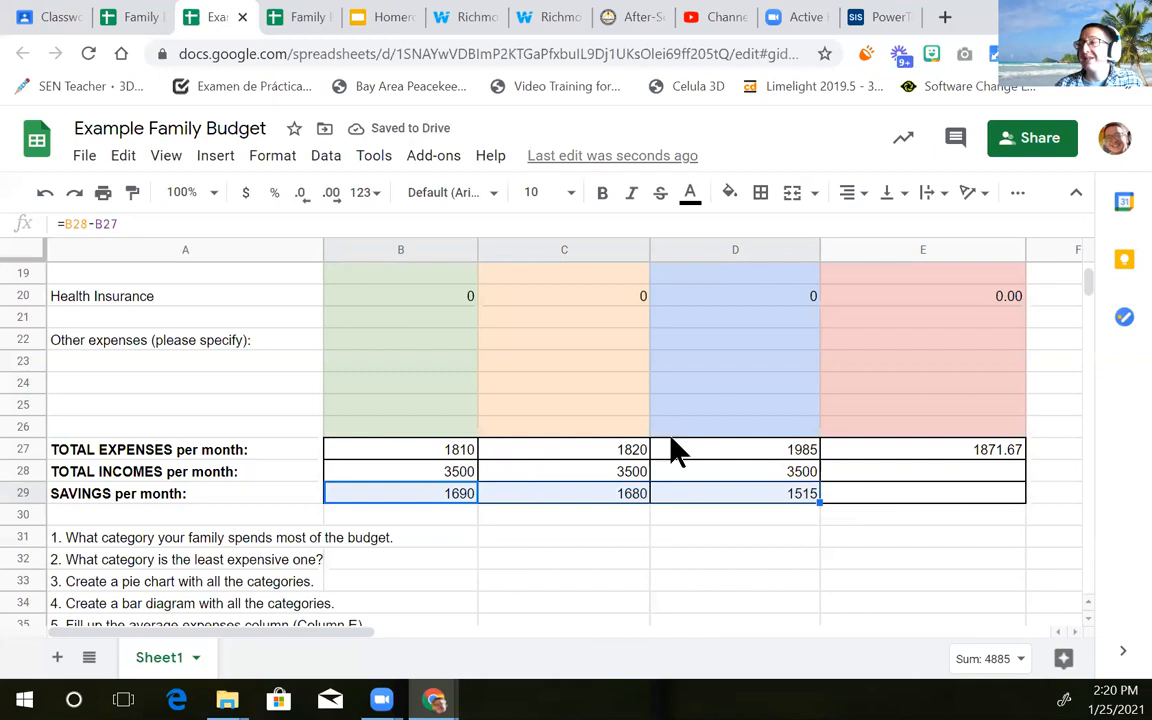
# Examine the assignment questions below the table, especially the pie chart and bar diagram tasks in A33 and A34
pyautogui.scroll(-1, 630, 494)
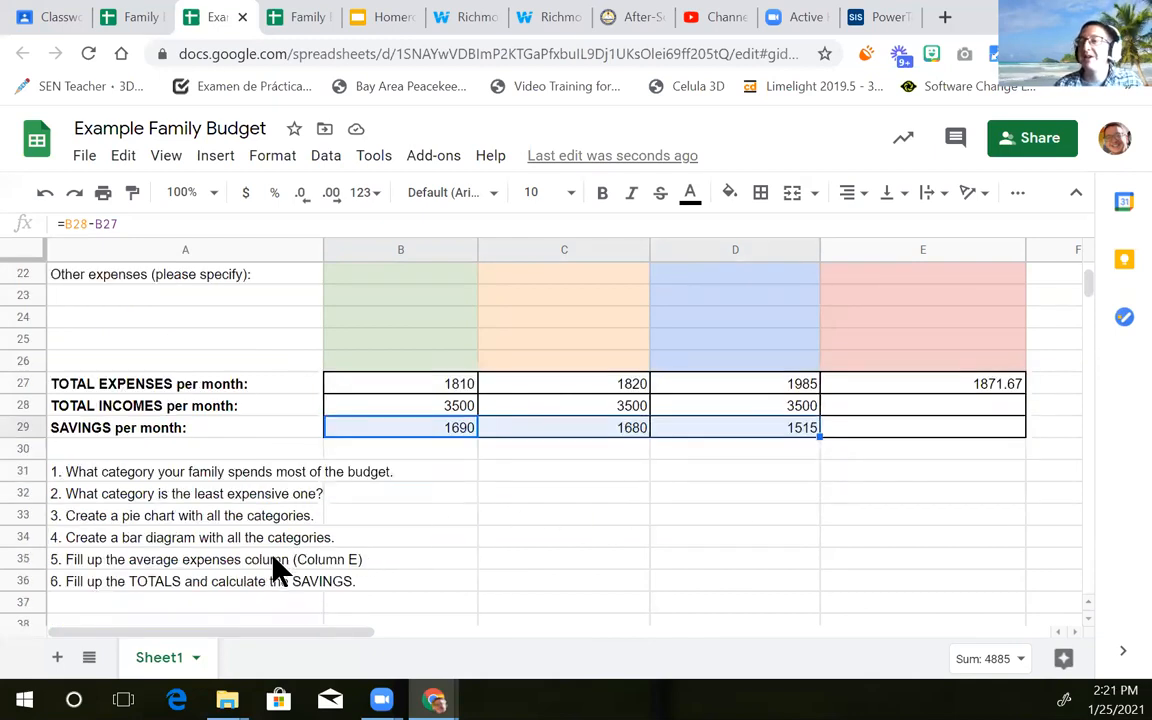
pyautogui.click(92, 560)
pyautogui.click(96, 518)
pyautogui.click(97, 533)
pyautogui.click(101, 524)
pyautogui.click(110, 531)
pyautogui.click(112, 524)
pyautogui.click(113, 532)
pyautogui.click(114, 522)
pyautogui.click(114, 531)
pyautogui.click(118, 522)
pyautogui.click(121, 530)
pyautogui.click(123, 524)
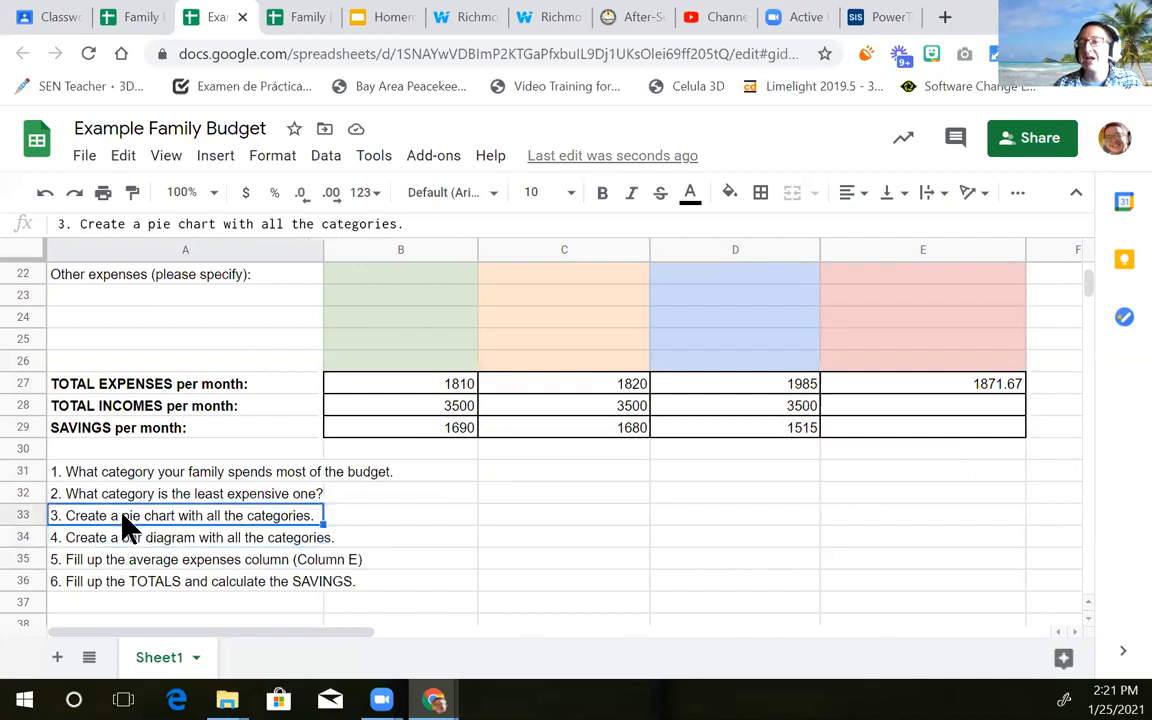
pyautogui.click(178, 536)
pyautogui.click(176, 520)
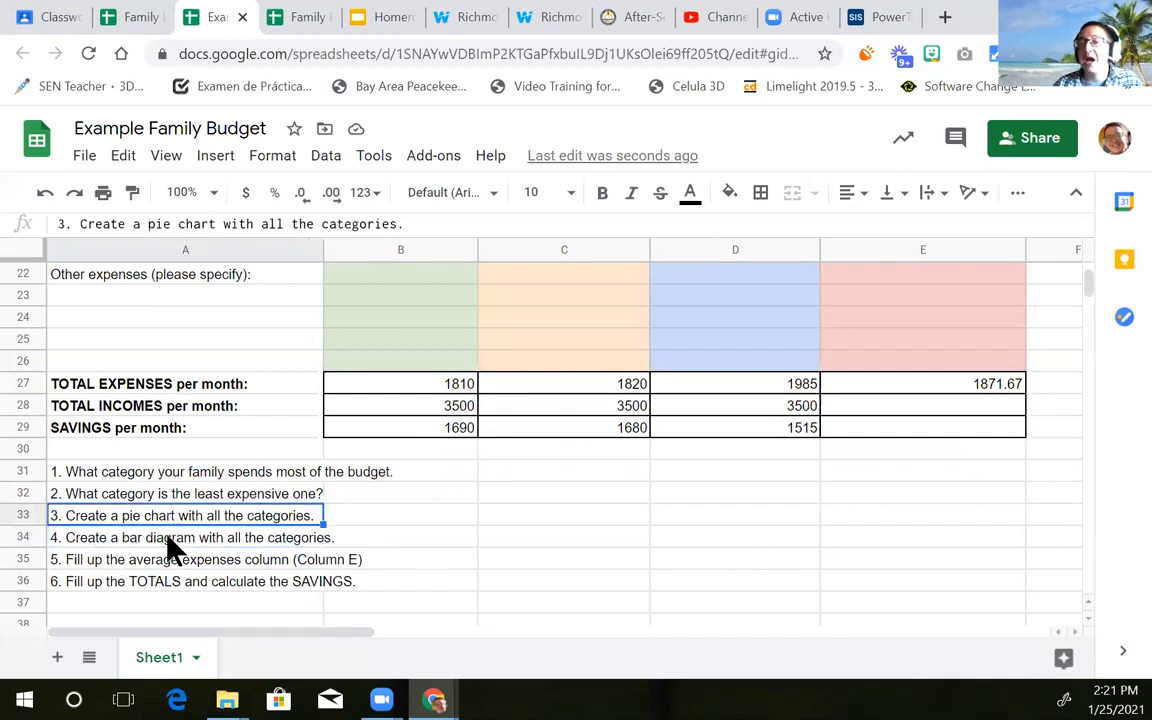
pyautogui.click(164, 535)
pyautogui.click(170, 521)
pyautogui.click(182, 535)
pyautogui.click(178, 522)
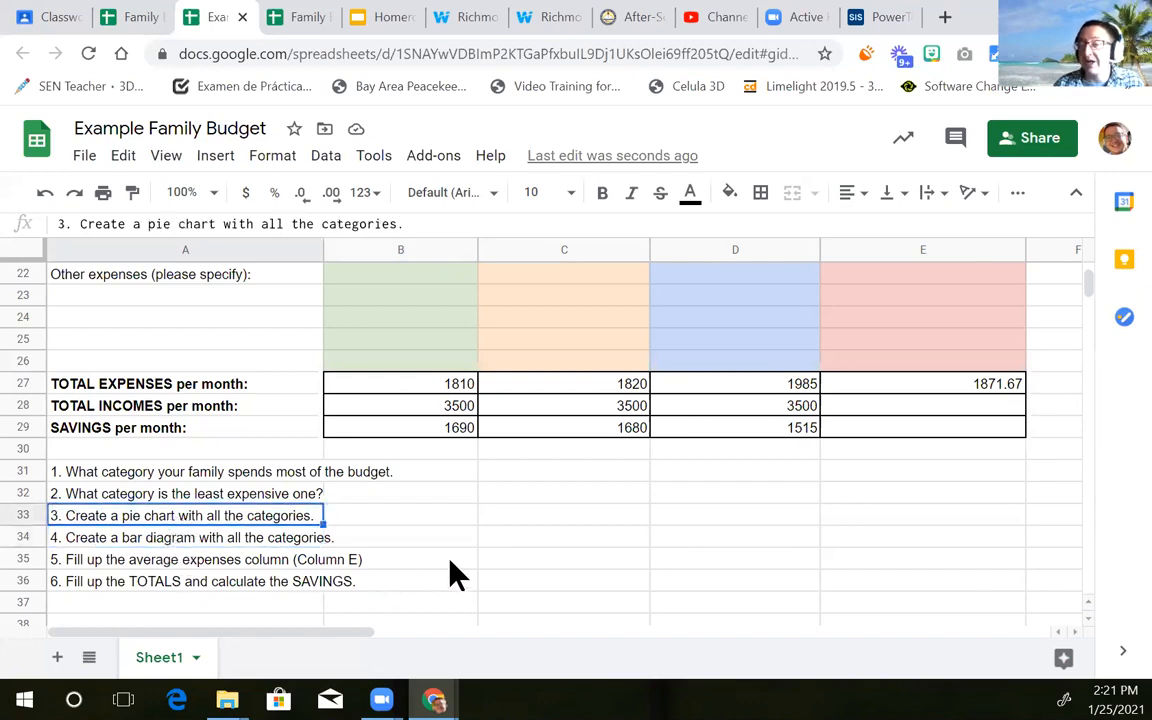
pyautogui.click(108, 538)
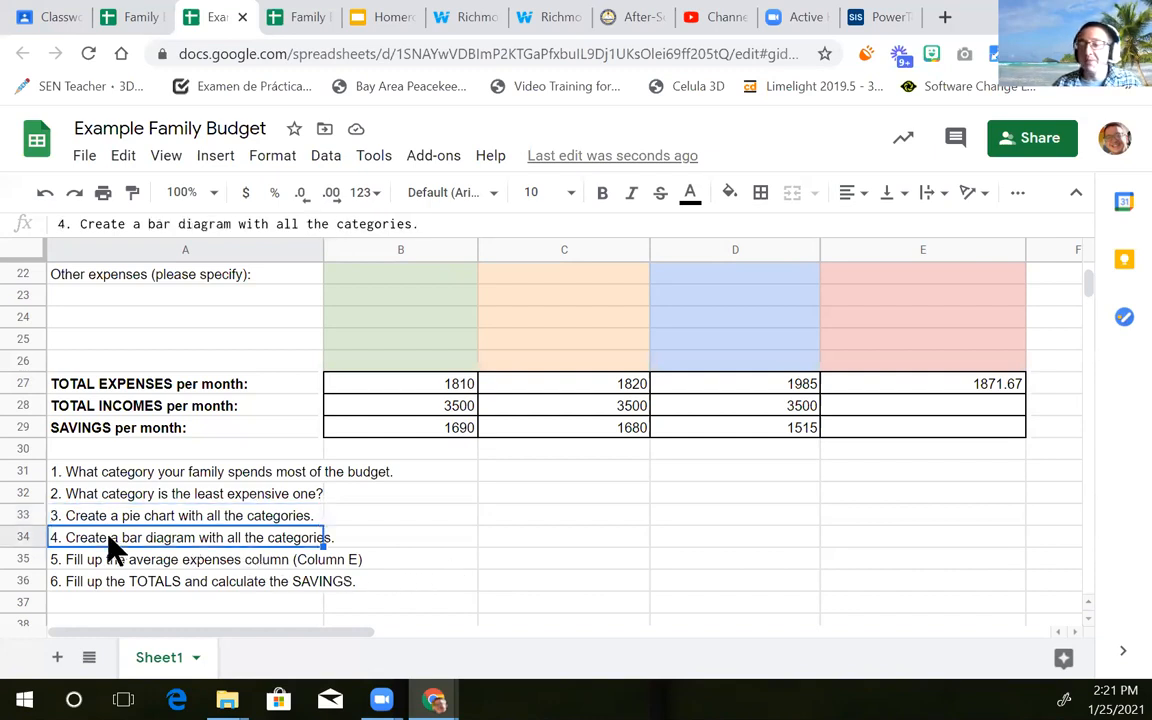
pyautogui.click(178, 521)
# Select the category names in A3:A20 together with their monthly averages in E3:E20 as the chart data
pyautogui.scroll(5, 470, 575)
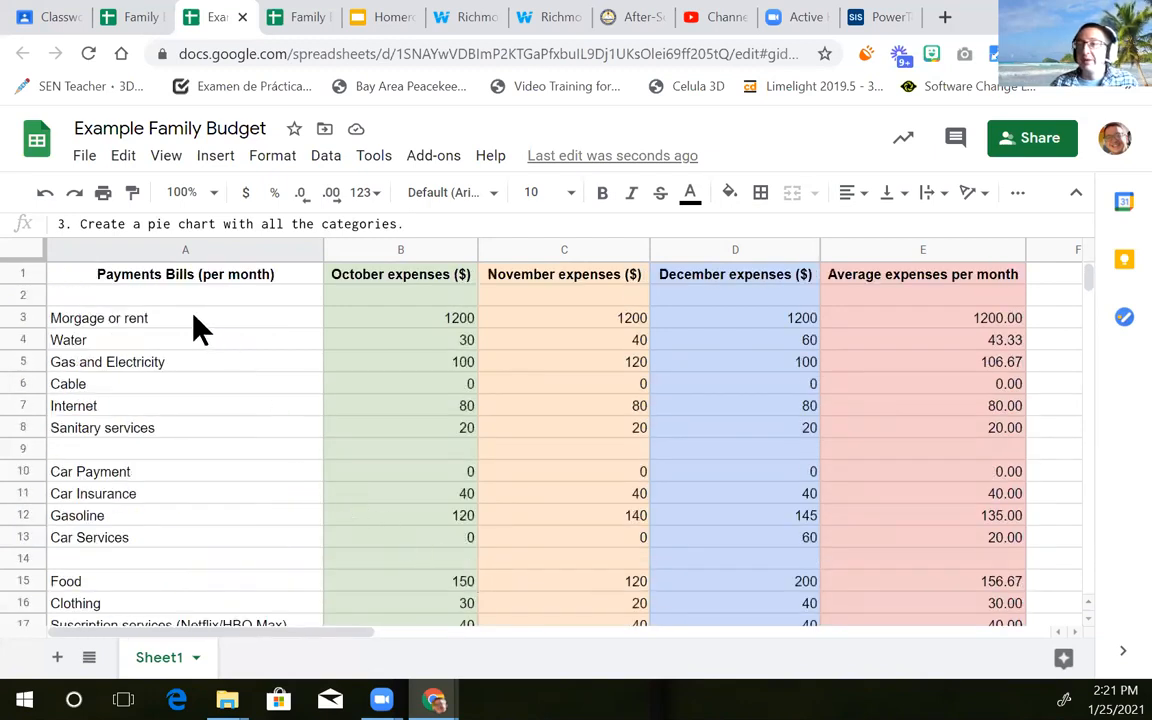
pyautogui.click(194, 318)
pyautogui.moveTo(195, 322); pyautogui.dragTo(172, 470)
pyautogui.scroll(-4, 172, 514)
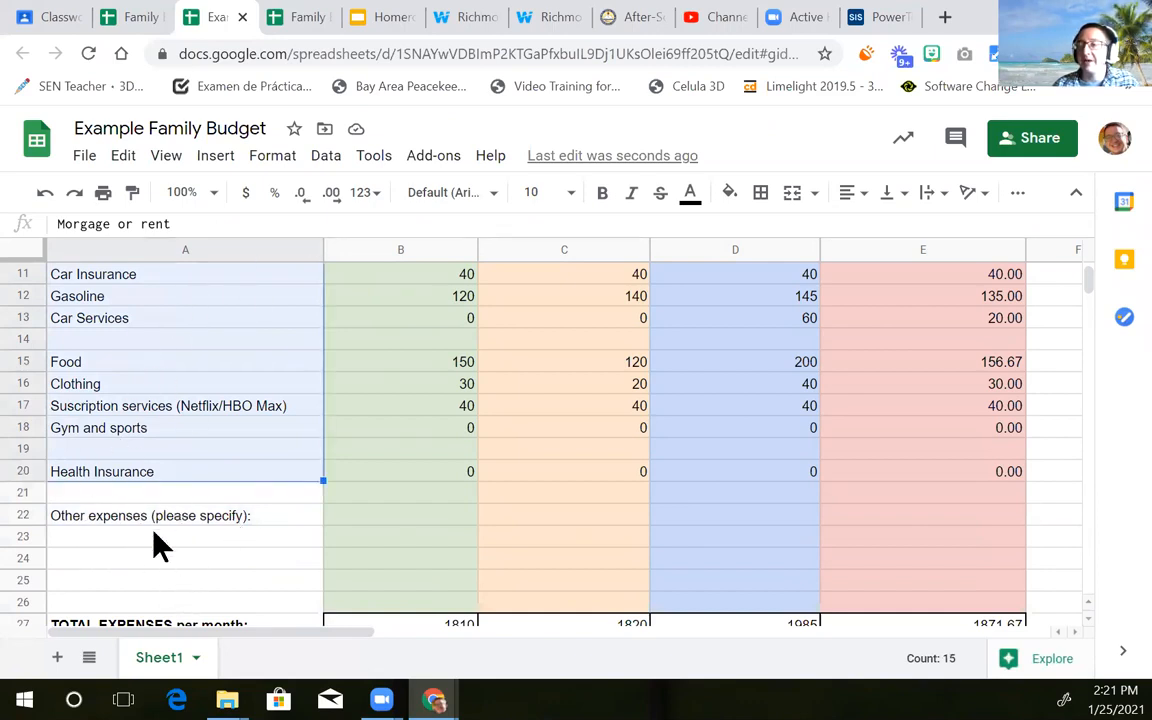
pyautogui.scroll(4, 352, 545)
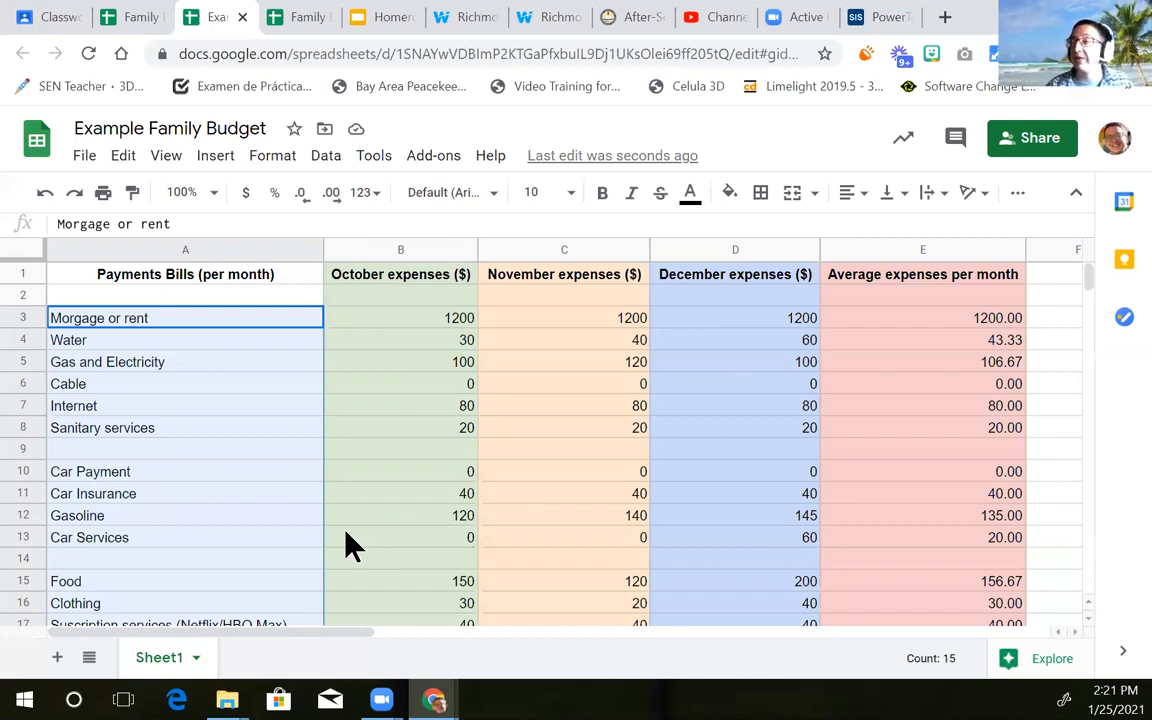
pyautogui.click(933, 318)
pyautogui.moveTo(930, 342); pyautogui.dragTo(936, 550)
pyautogui.scroll(-3, 931, 571)
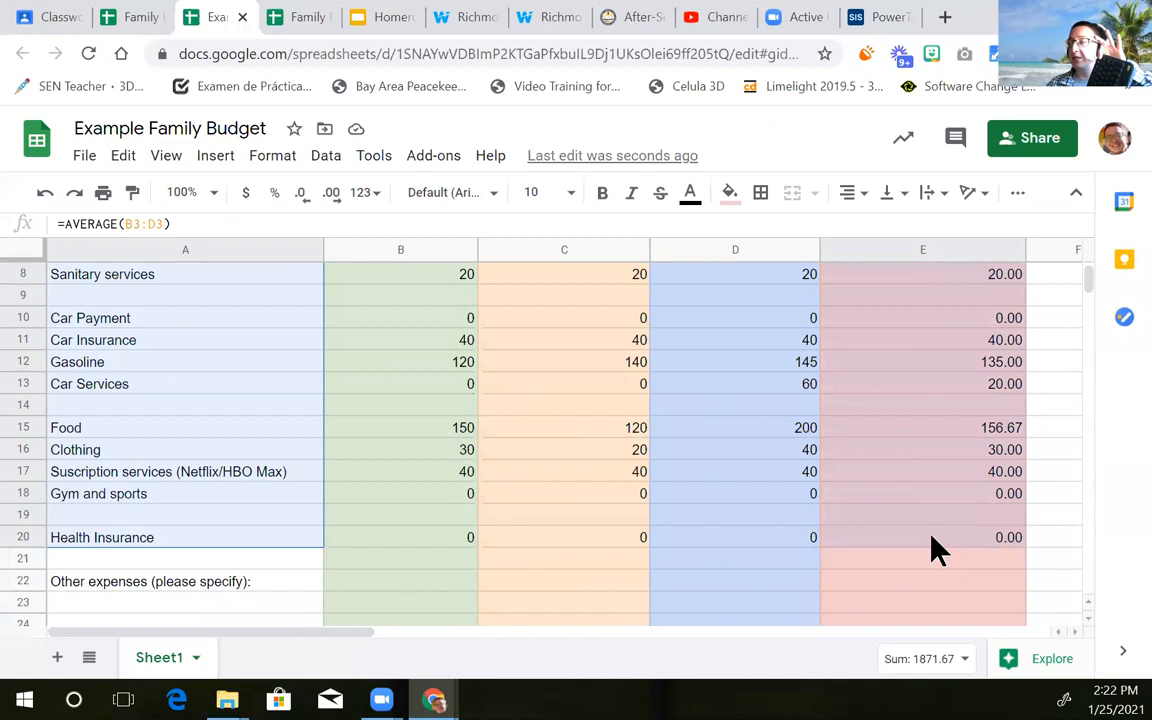
pyautogui.moveTo(936, 550); pyautogui.dragTo(936, 550)
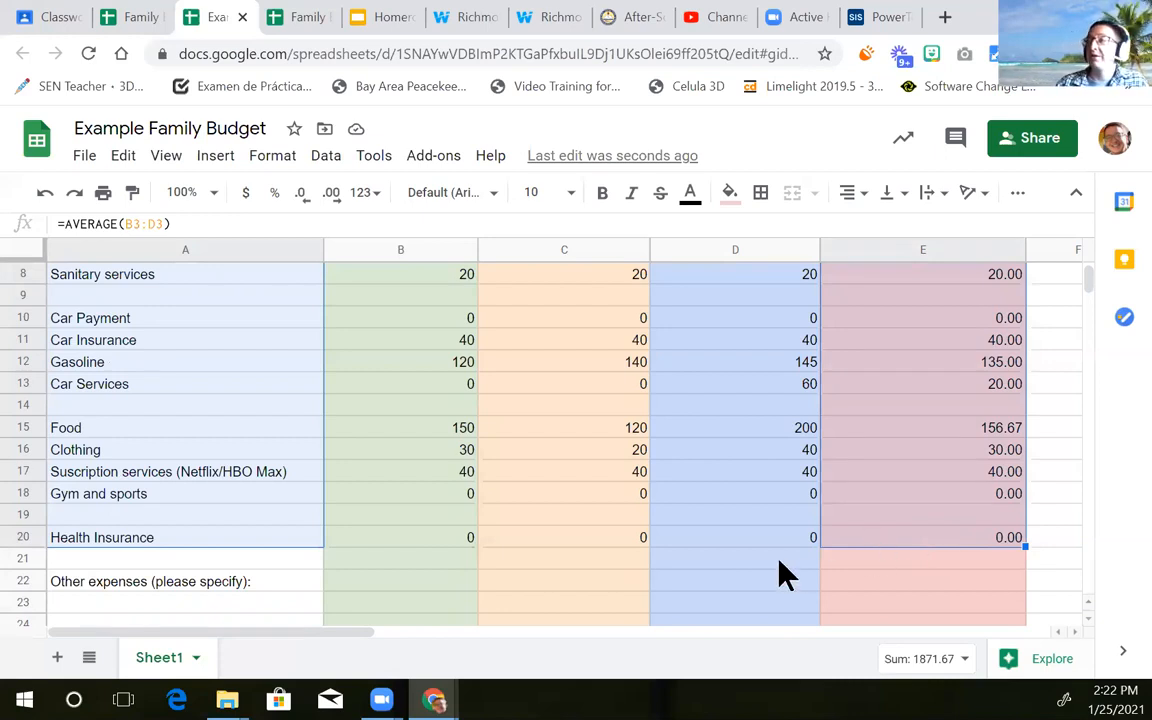
pyautogui.scroll(3, 660, 577)
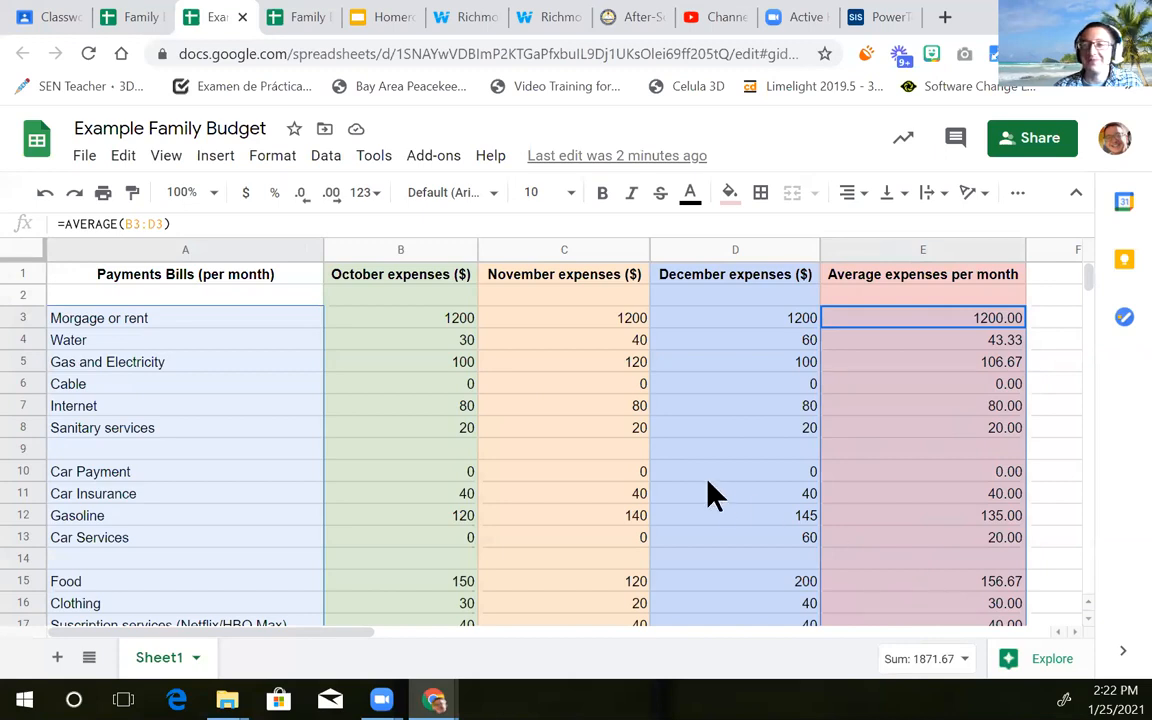
# Insert a chart from the selected categories and averages, change its type to Pie chart, and close the chart editor
pyautogui.click(218, 160)
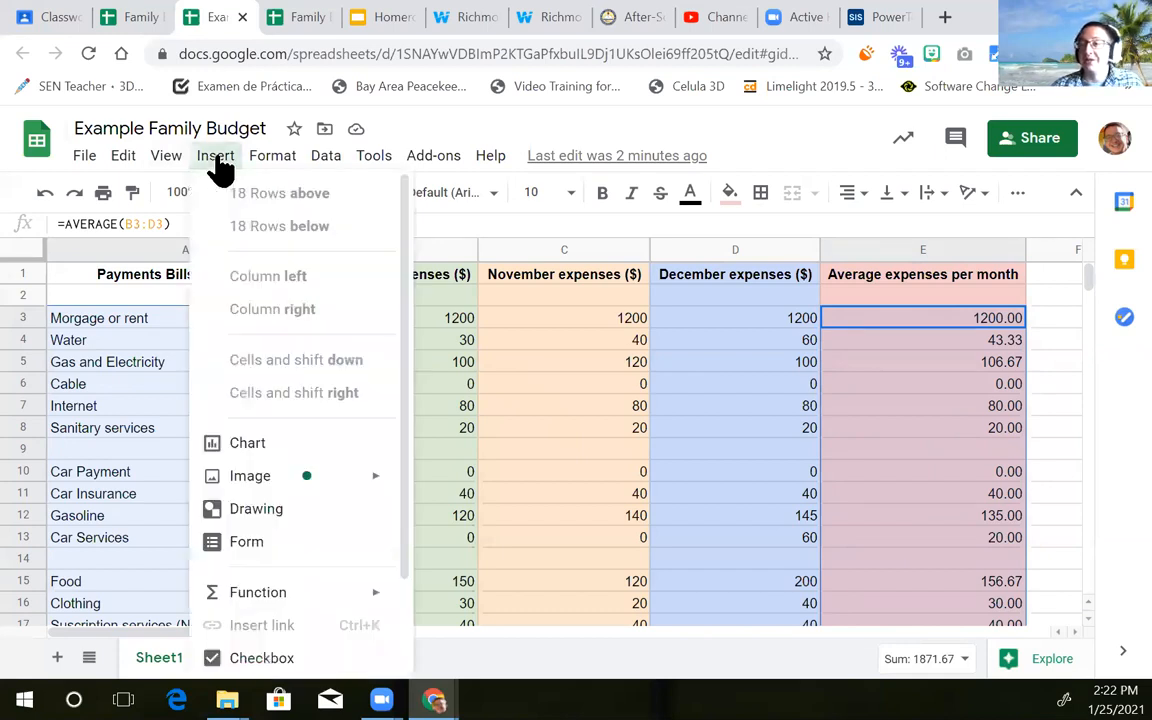
pyautogui.click(266, 448)
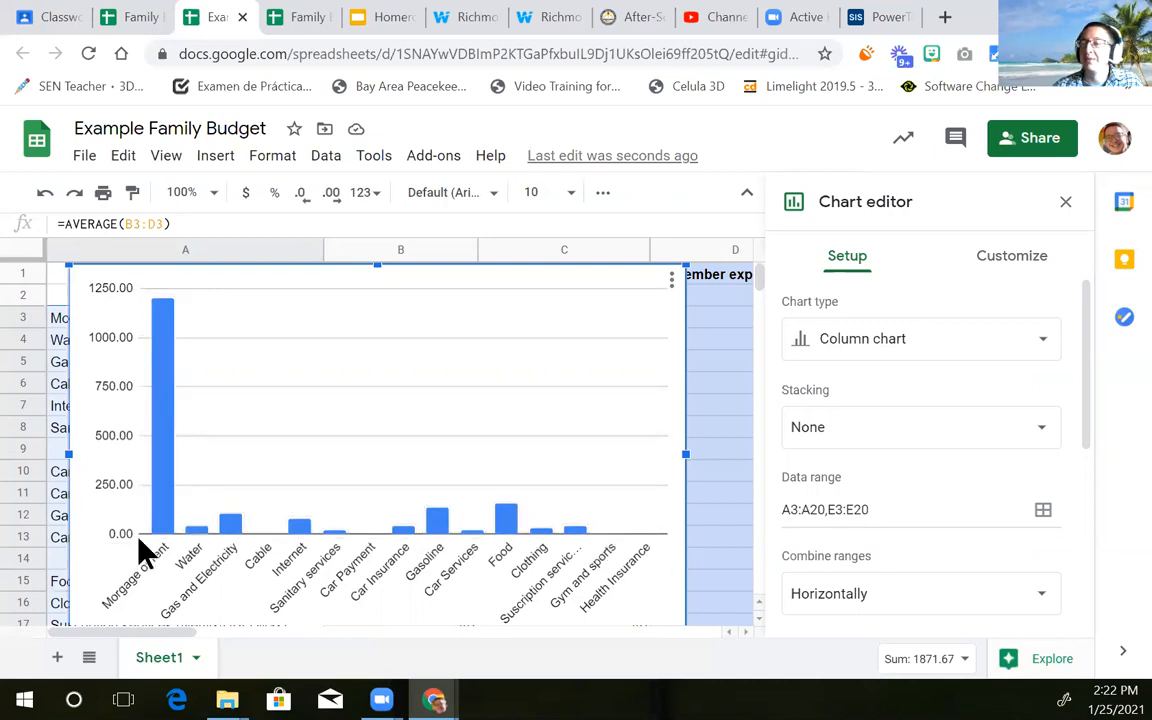
pyautogui.click(880, 340)
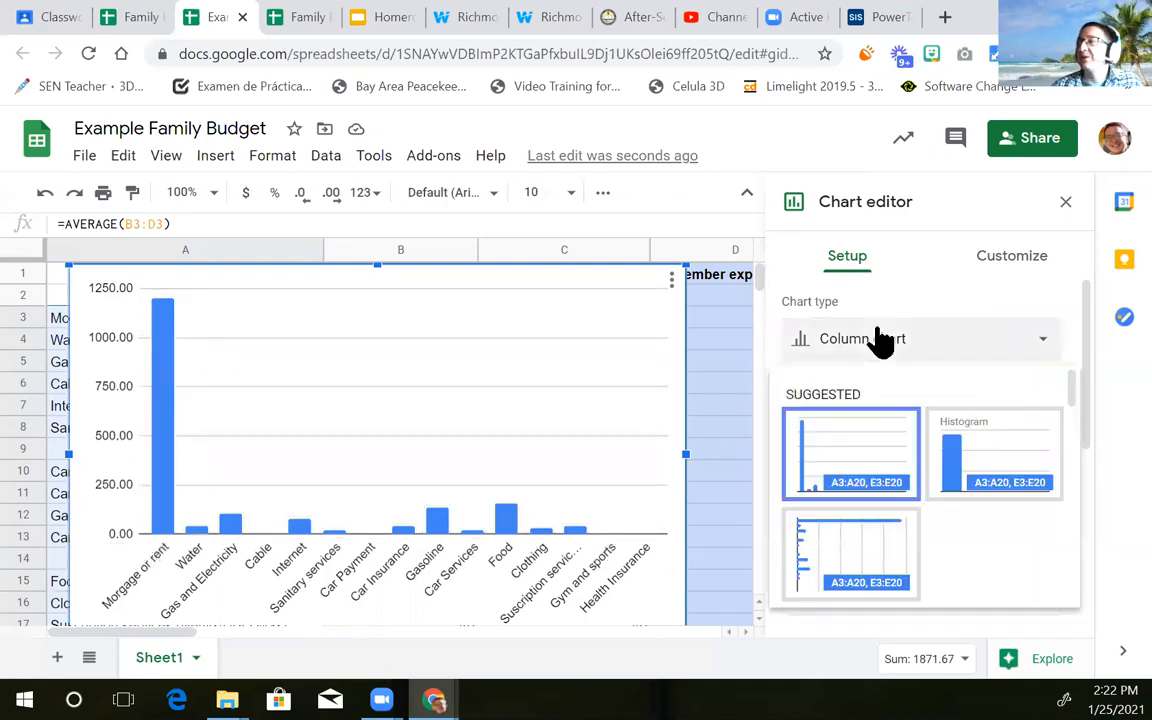
pyautogui.scroll(-5, 850, 432)
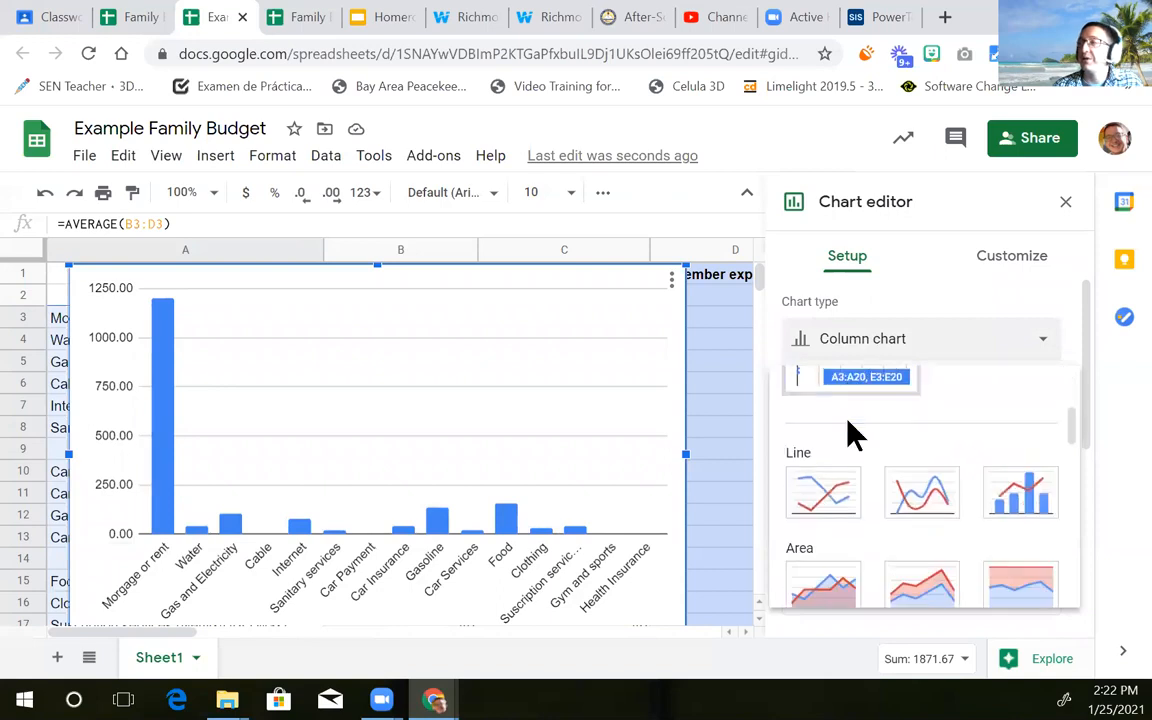
pyautogui.scroll(-6, 850, 432)
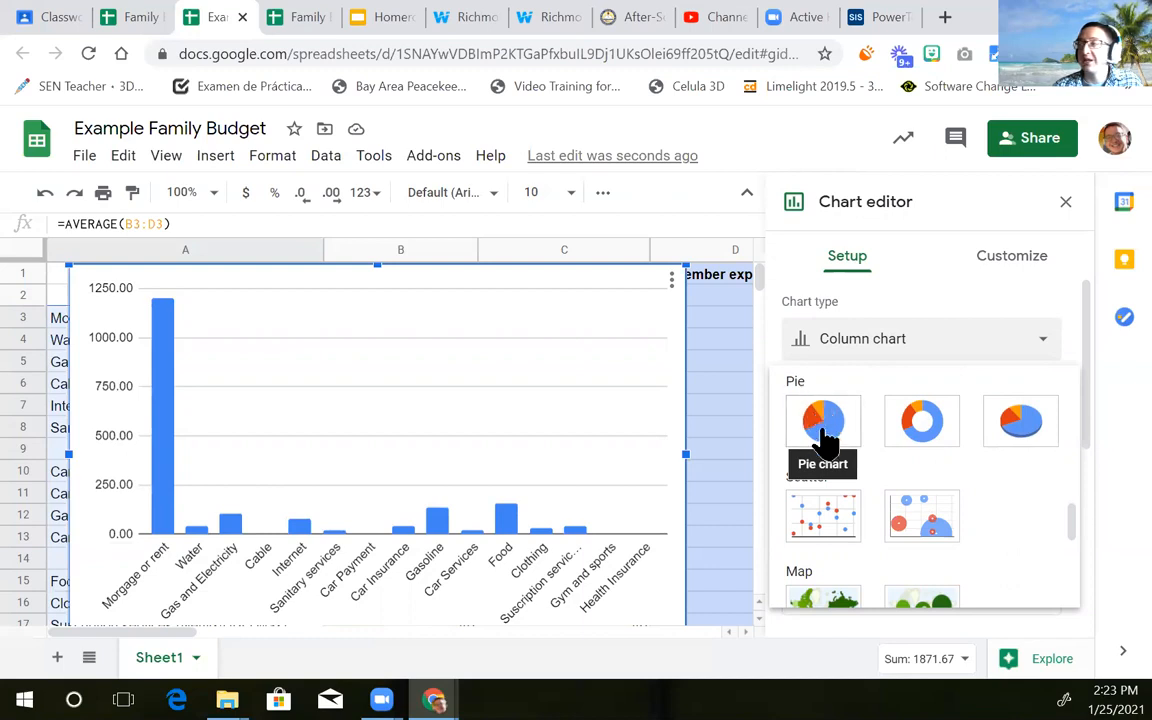
pyautogui.click(825, 424)
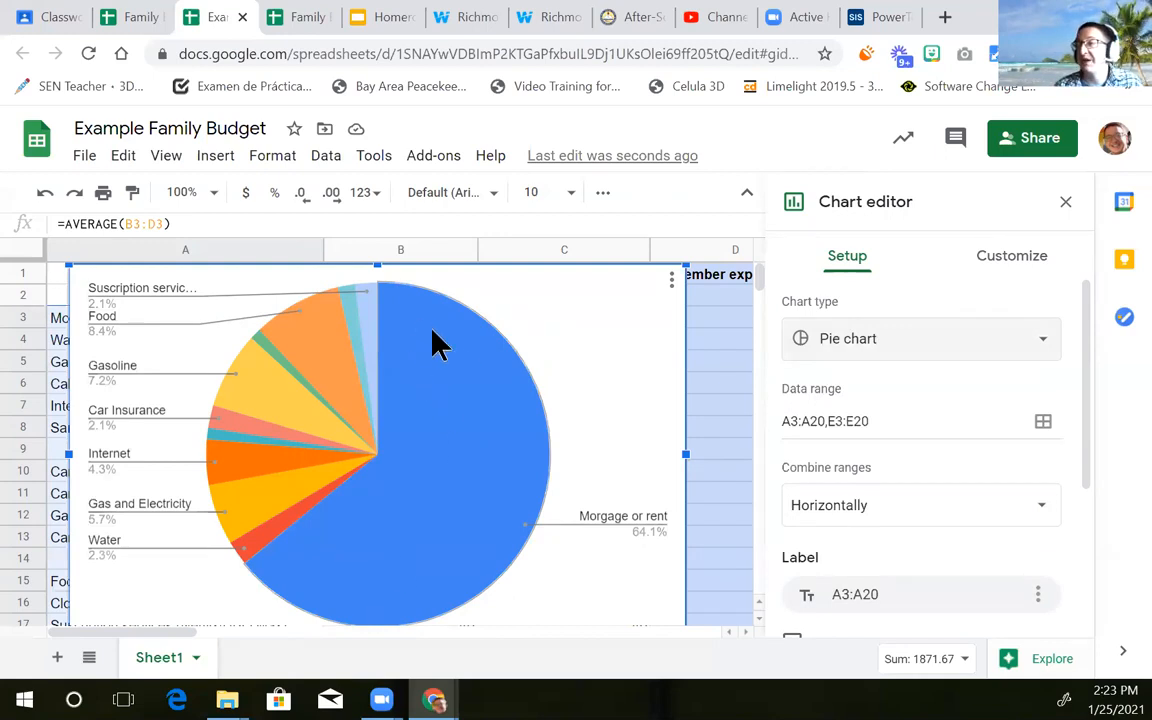
pyautogui.click(1065, 202)
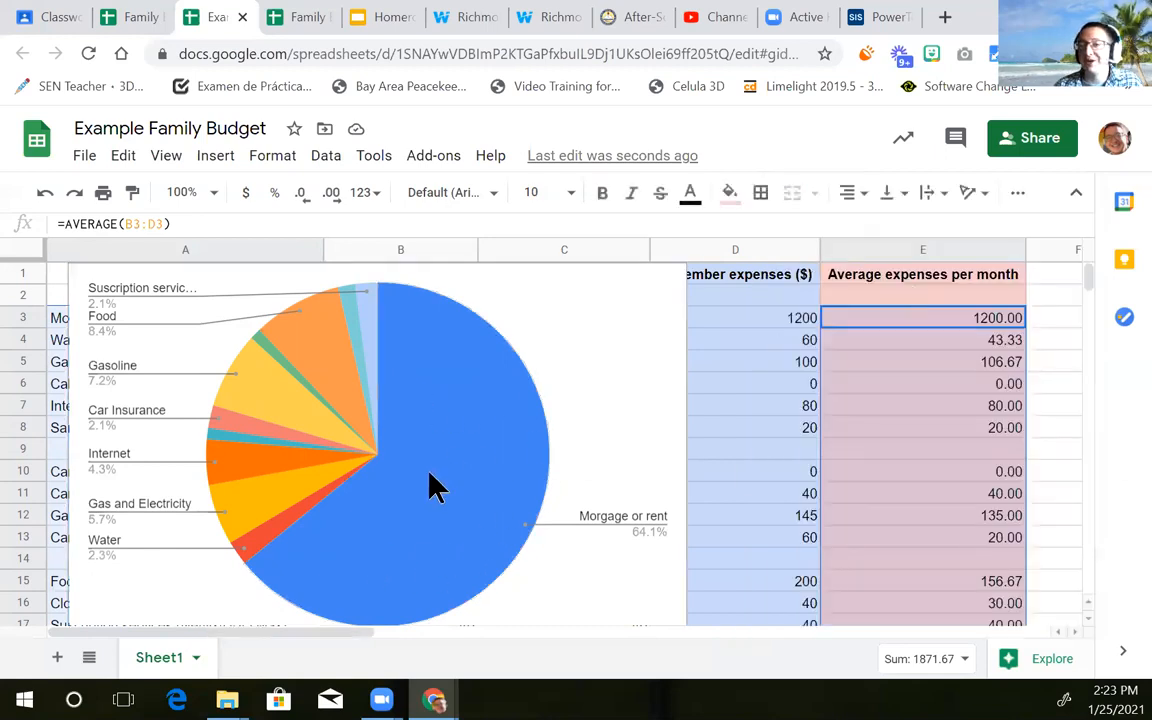
# Move the pie chart below the budget table, beside the assignment questions, with its upper edge at row 31
pyautogui.scroll(-3, 800, 474)
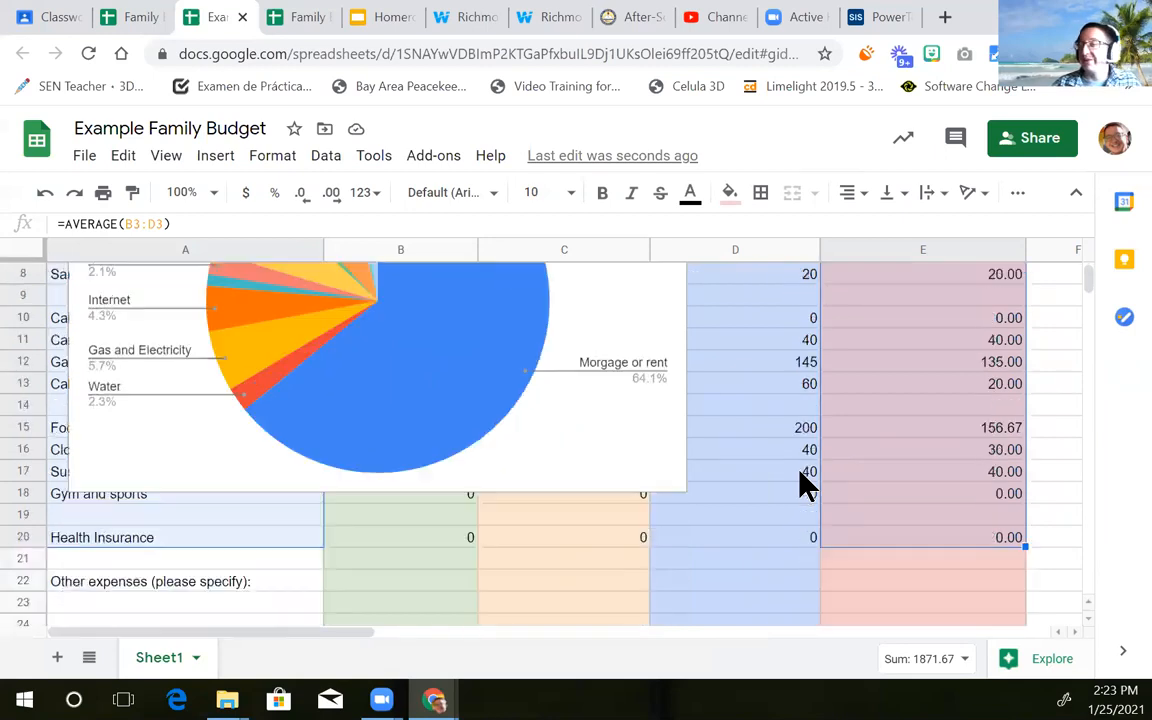
pyautogui.scroll(-1, 700, 469)
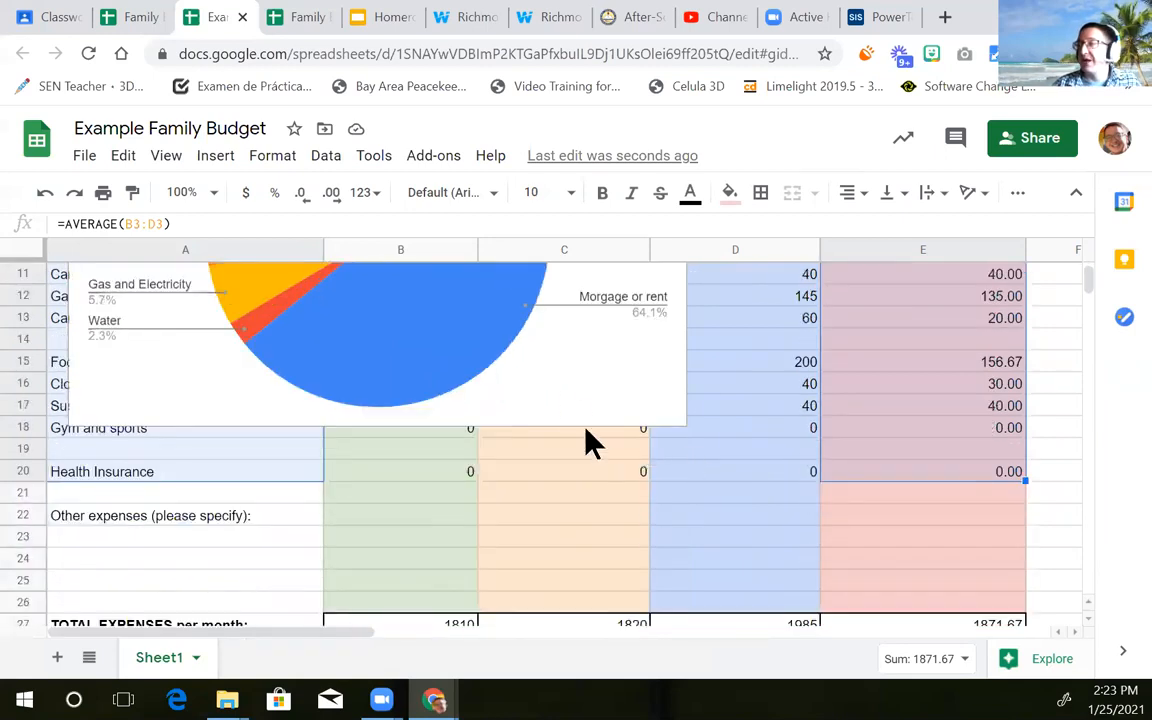
pyautogui.click(566, 395)
pyautogui.moveTo(540, 394); pyautogui.dragTo(861, 667)
pyautogui.scroll(-5, 836, 578)
pyautogui.moveTo(853, 299); pyautogui.dragTo(931, 614)
pyautogui.scroll(-1, 933, 600)
pyautogui.moveTo(950, 371); pyautogui.dragTo(928, 441)
pyautogui.scroll(-1, 925, 445)
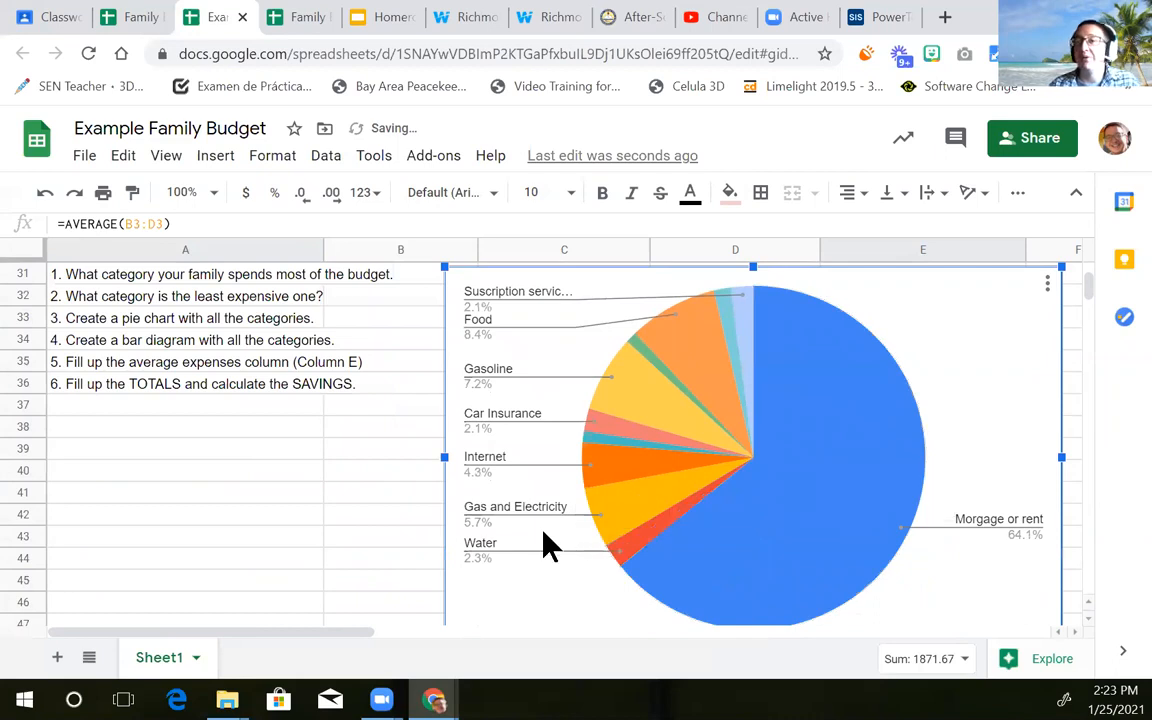
# Look over the budget table and its totals, and go through the October expenses downward from the mortgage or rent amount in B3
pyautogui.scroll(5, 500, 530)
pyautogui.scroll(5, 496, 530)
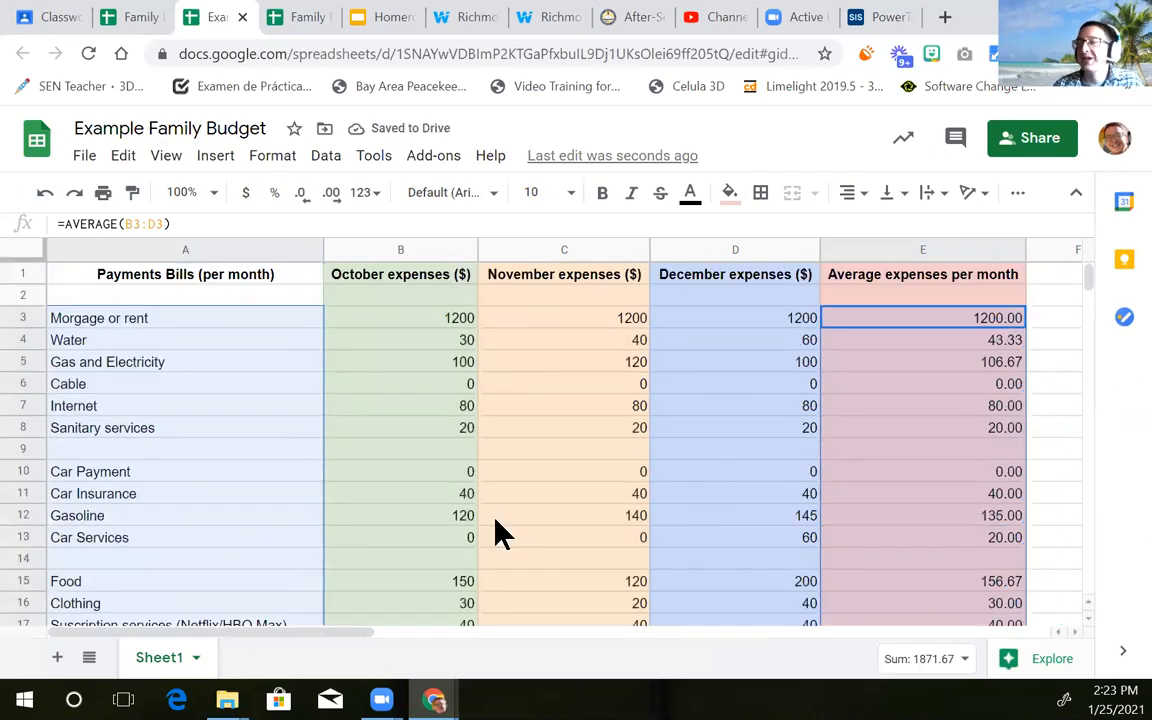
pyautogui.scroll(-9, 630, 432)
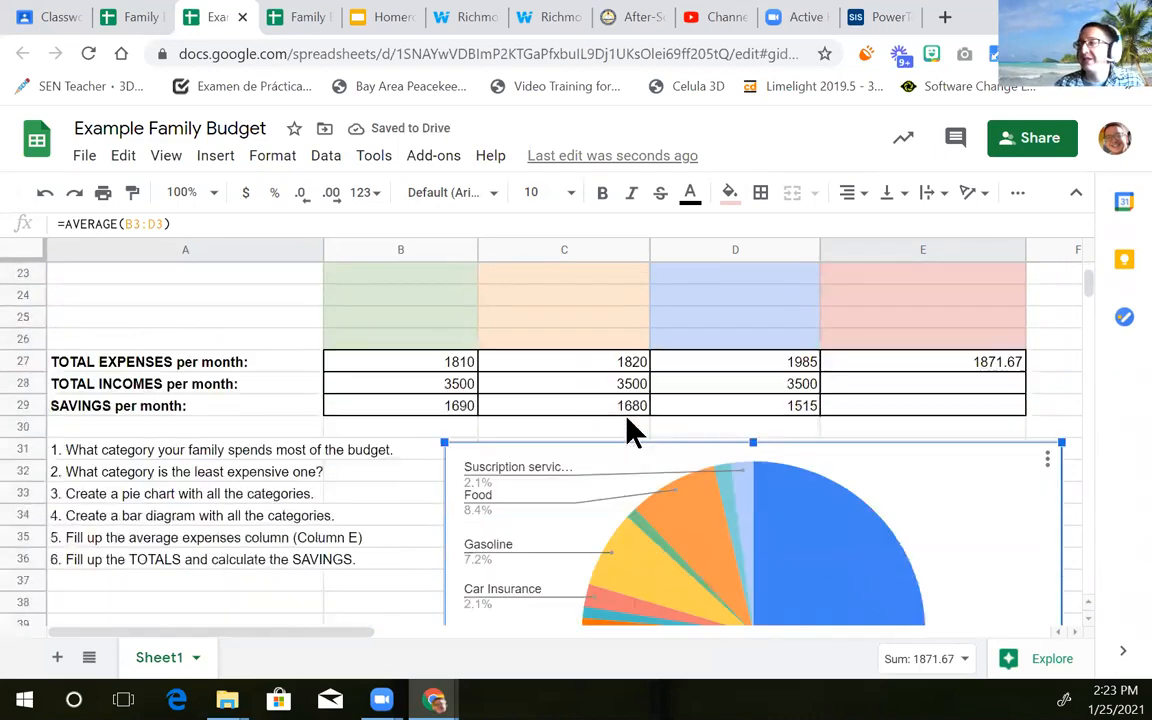
pyautogui.scroll(7, 610, 445)
pyautogui.scroll(2, 405, 395)
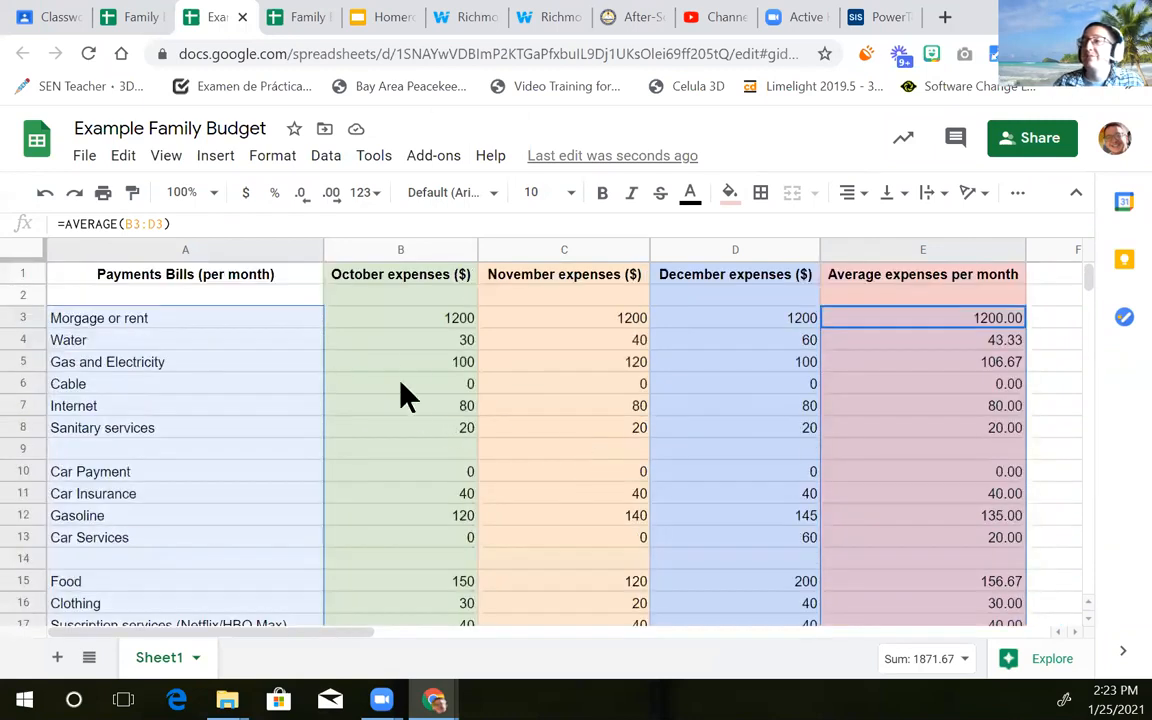
pyautogui.click(412, 326)
pyautogui.press('Down')
pyautogui.press('Down')
pyautogui.press('Down')
pyautogui.press('Down')
pyautogui.press('Down')
pyautogui.press('Down')
pyautogui.press('Down')
pyautogui.press('Down')
pyautogui.press('Down')
pyautogui.press('Down')
# Go through the November expenses in column C downward, category by category
pyautogui.click(600, 296)
pyautogui.press('Down')
pyautogui.press('Down')
pyautogui.press('Down')
pyautogui.press('Down')
pyautogui.press('Down')
pyautogui.press('Down')
pyautogui.press('Down')
pyautogui.press('Down')
pyautogui.press('Down')
pyautogui.press('Down')
pyautogui.press('Down')
pyautogui.press('Down')
pyautogui.press('Down')
pyautogui.press('Down')
# Go through the December expenses in column D from mortgage or rent in D3 down to the car payment in D10
pyautogui.click(787, 318)
pyautogui.press('Down')
pyautogui.press('Down')
pyautogui.press('Down')
pyautogui.press('Down')
pyautogui.press('Down')
pyautogui.press('Down')
pyautogui.press('Down')
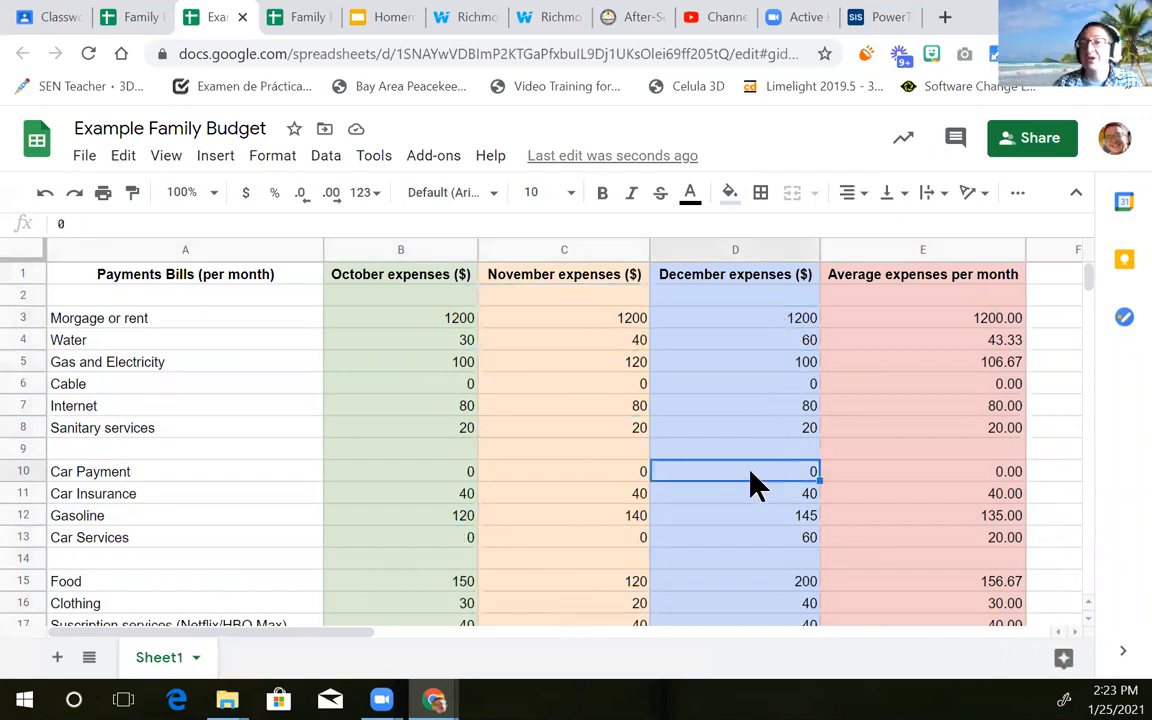